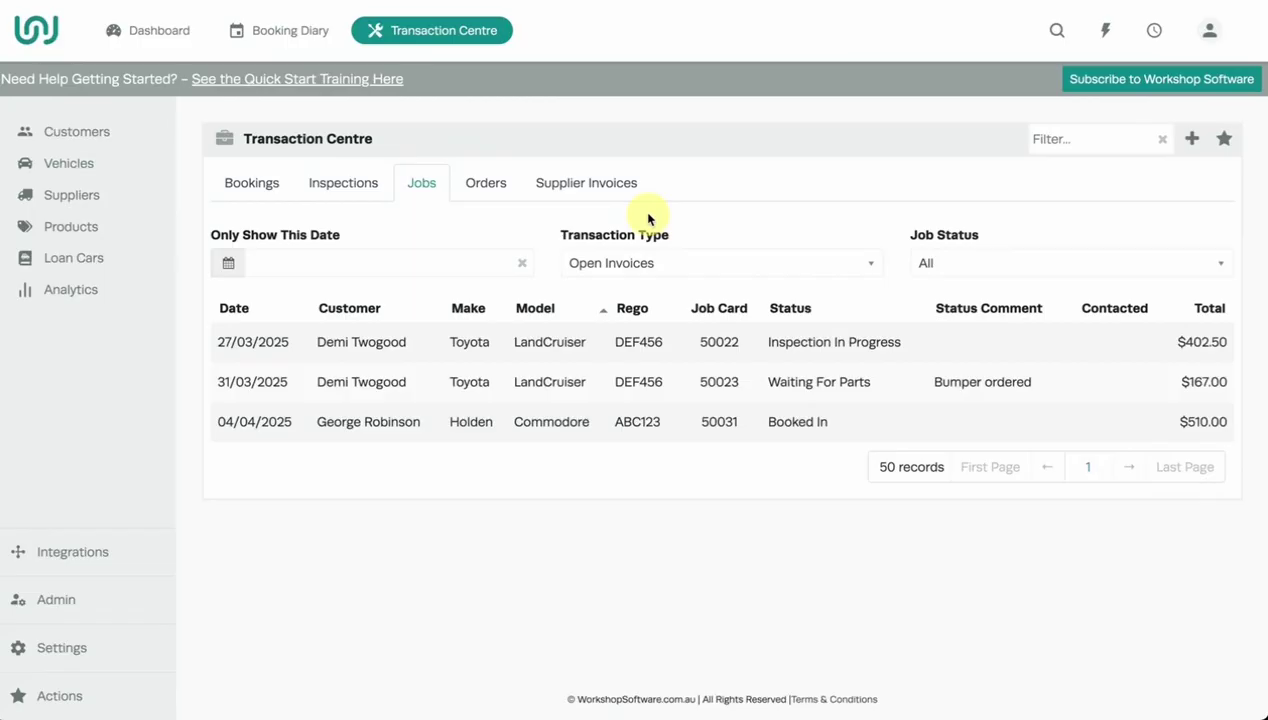
View the quick-create options and the Help Resources window, closing each one again.
left_click(1106, 33)
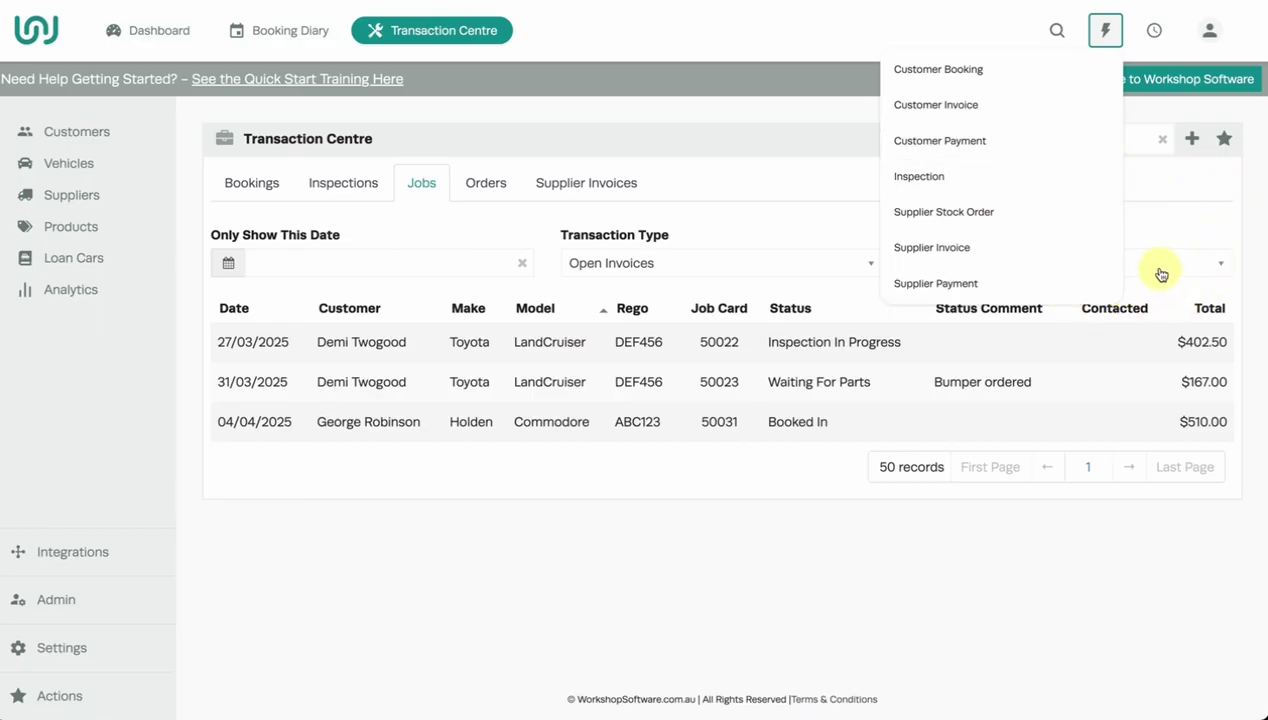
left_click(1155, 219)
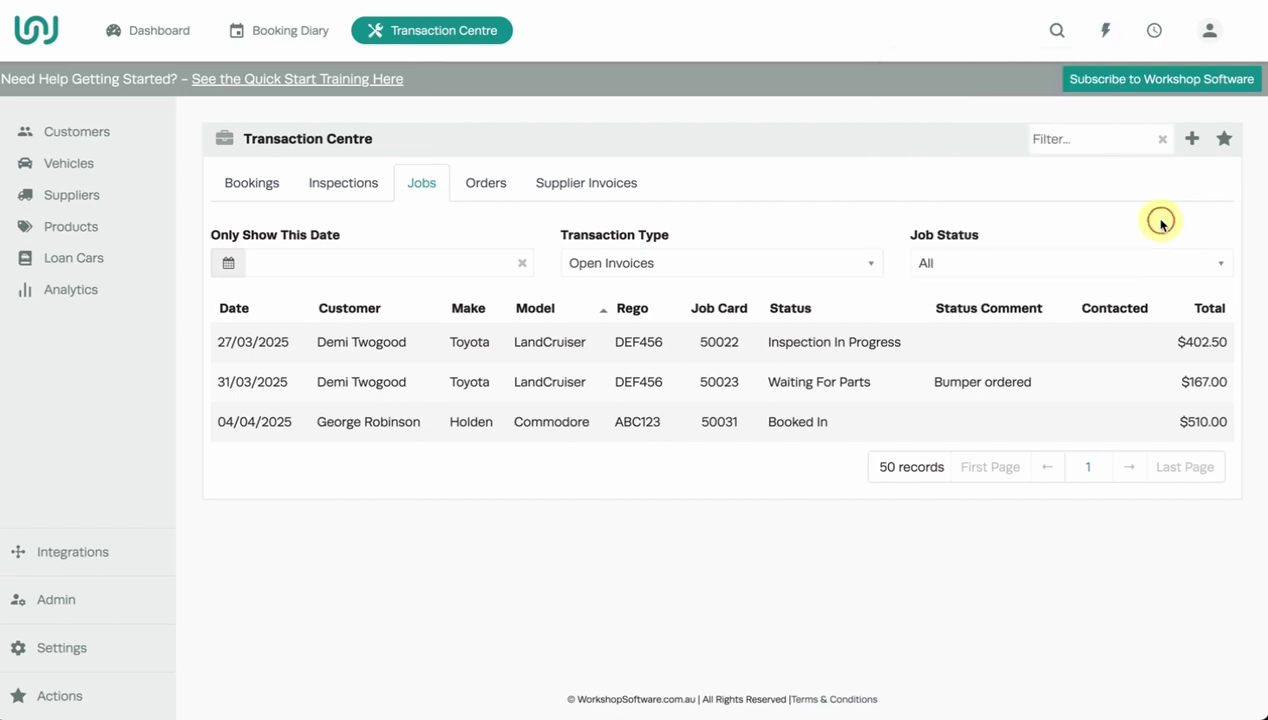
left_click(1210, 29)
left_click(1132, 159)
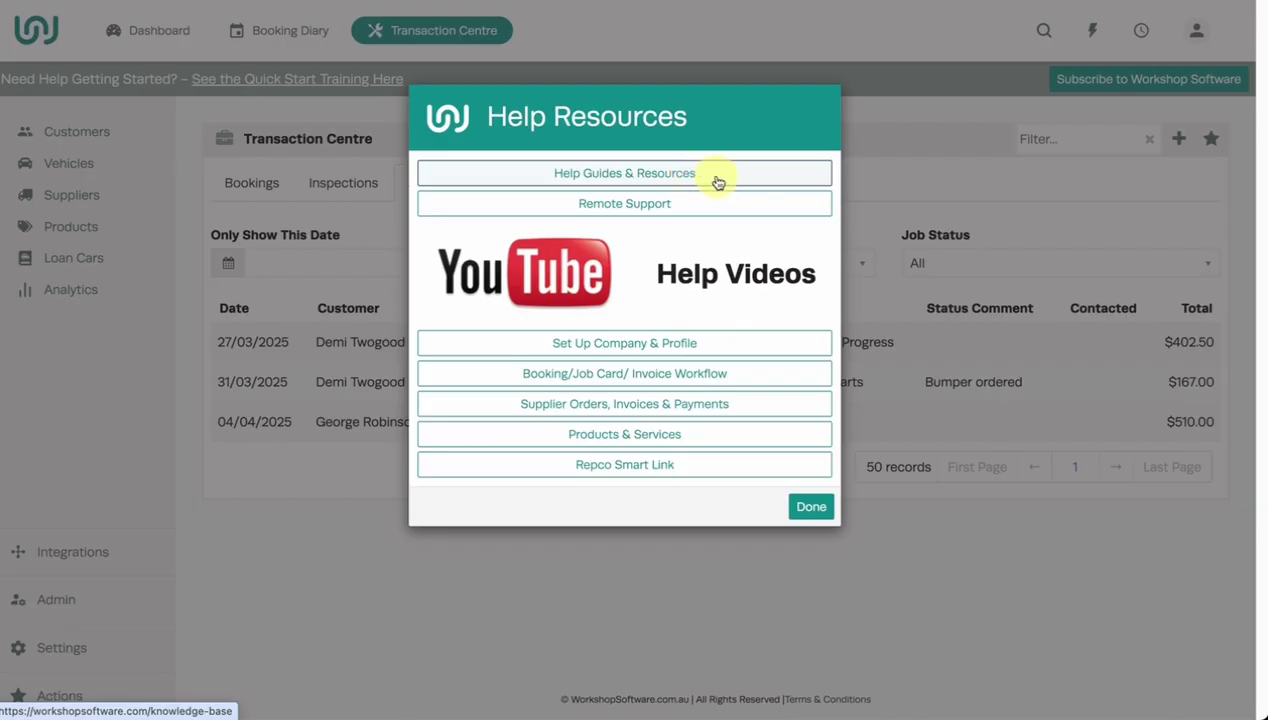
left_click(812, 508)
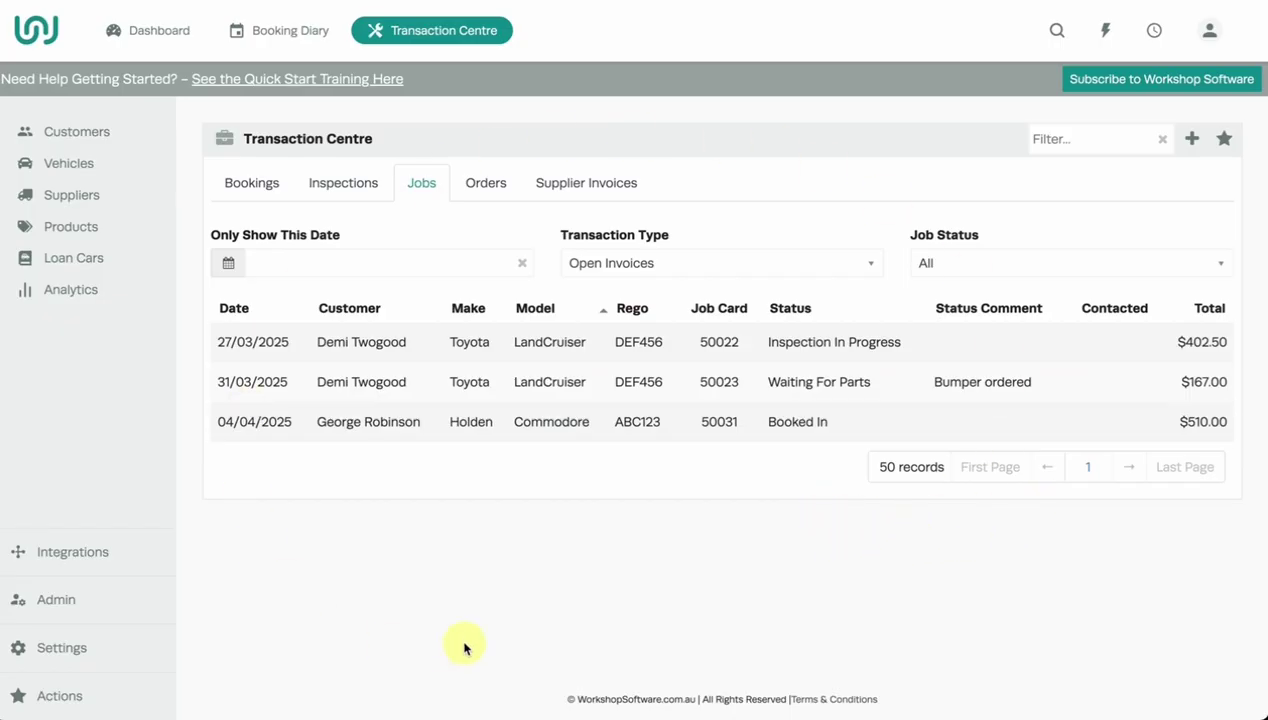
Open the customer list and go to the Xero accounting integration.
left_click(151, 130)
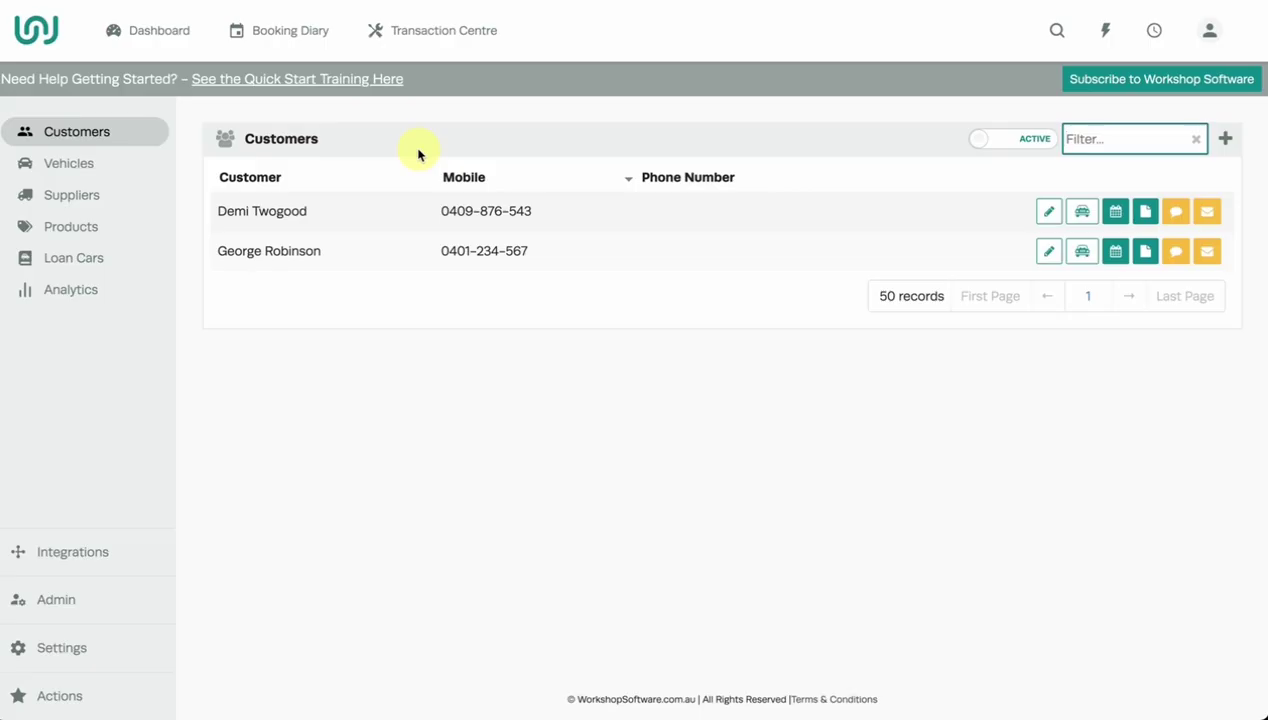
left_click(141, 548)
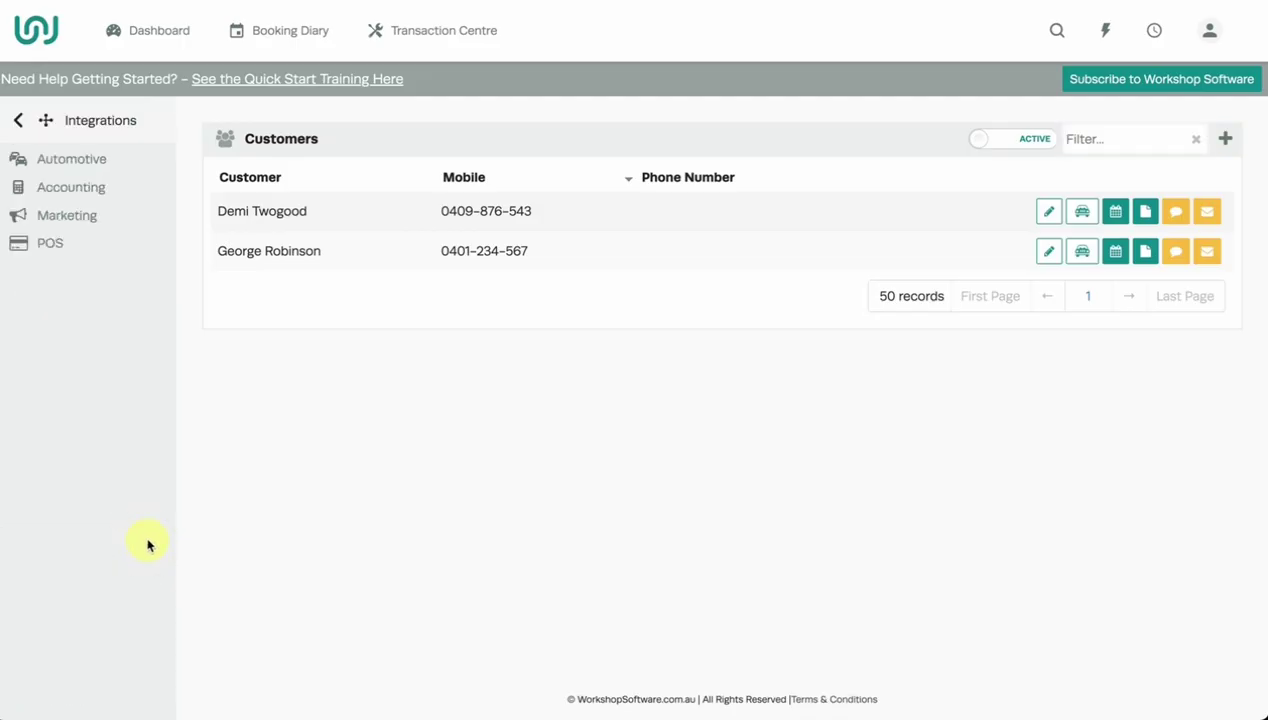
left_click(148, 192)
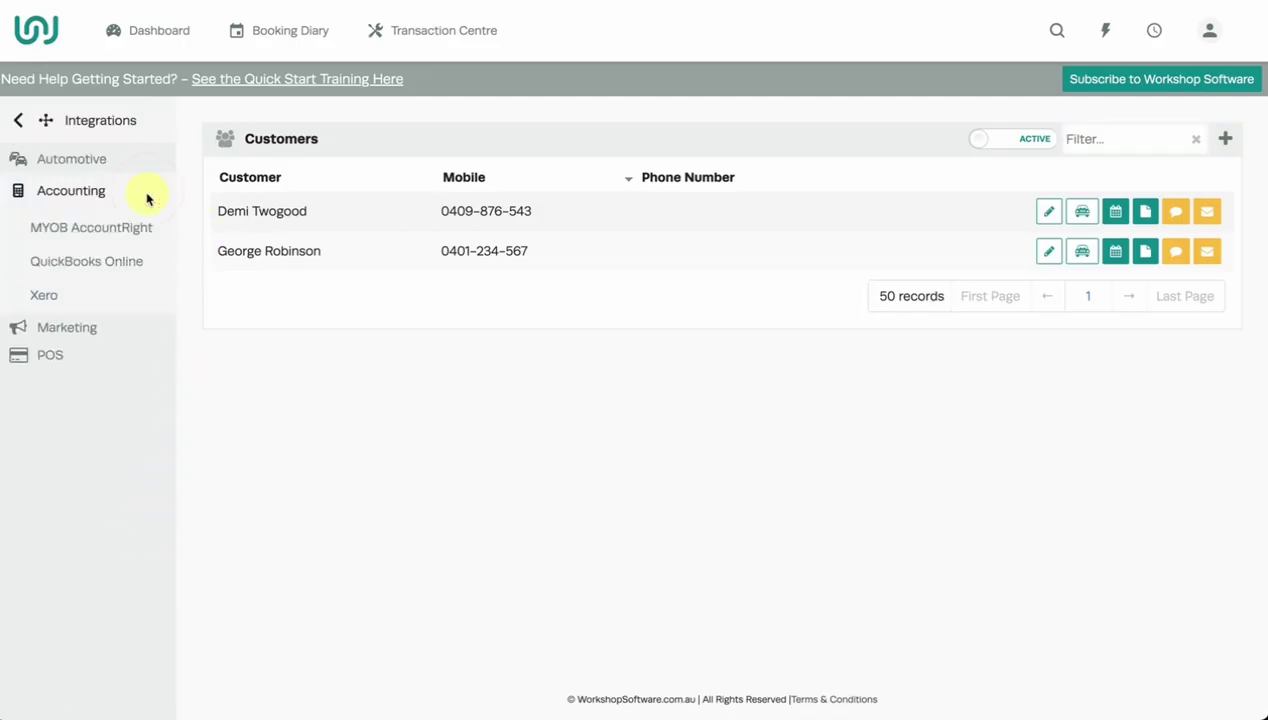
left_click(122, 300)
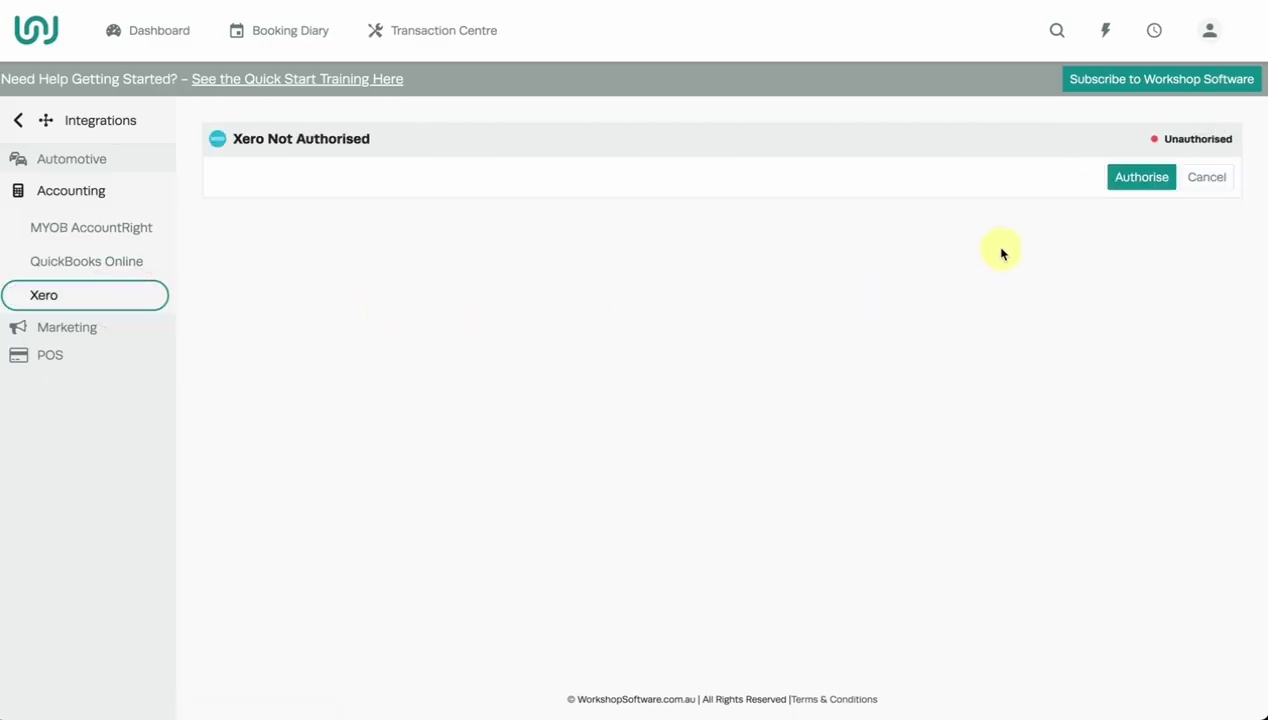
Authorise the Xero integration, accepting the data-sync warning and allowing access to the Demo Company (AU) organisation.
left_click(1143, 179)
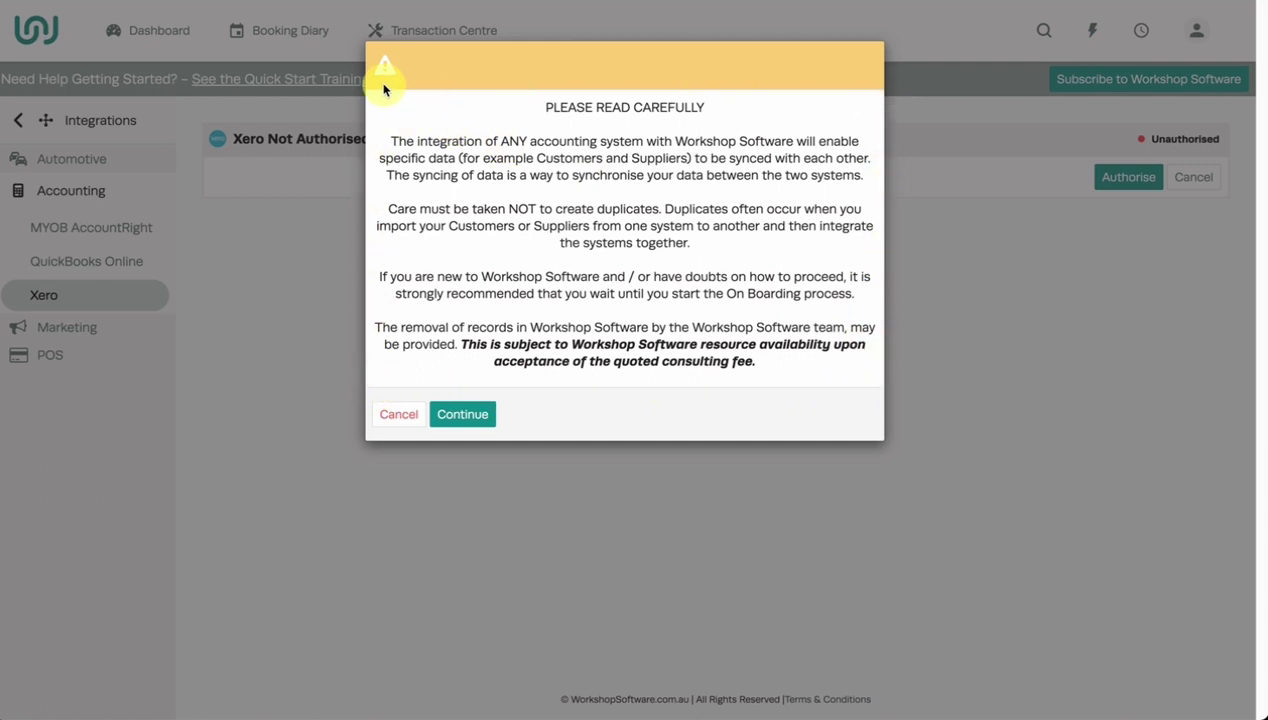
left_click(465, 418)
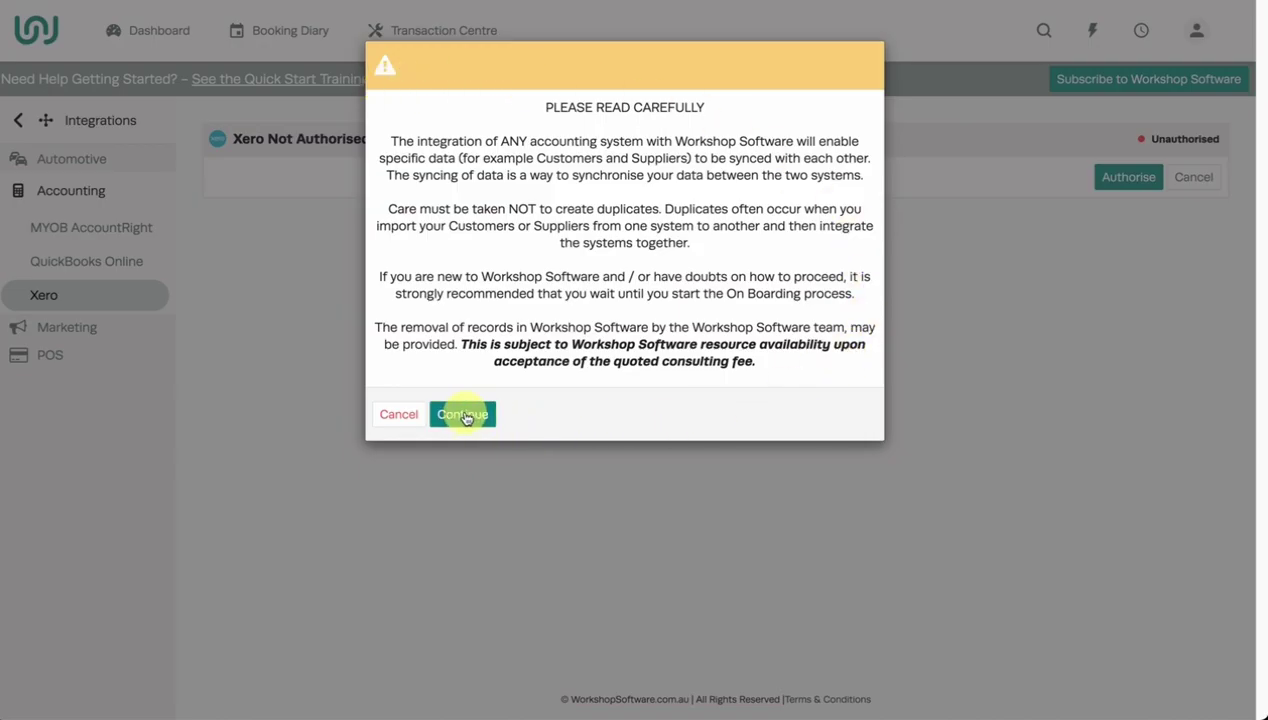
left_click(465, 418)
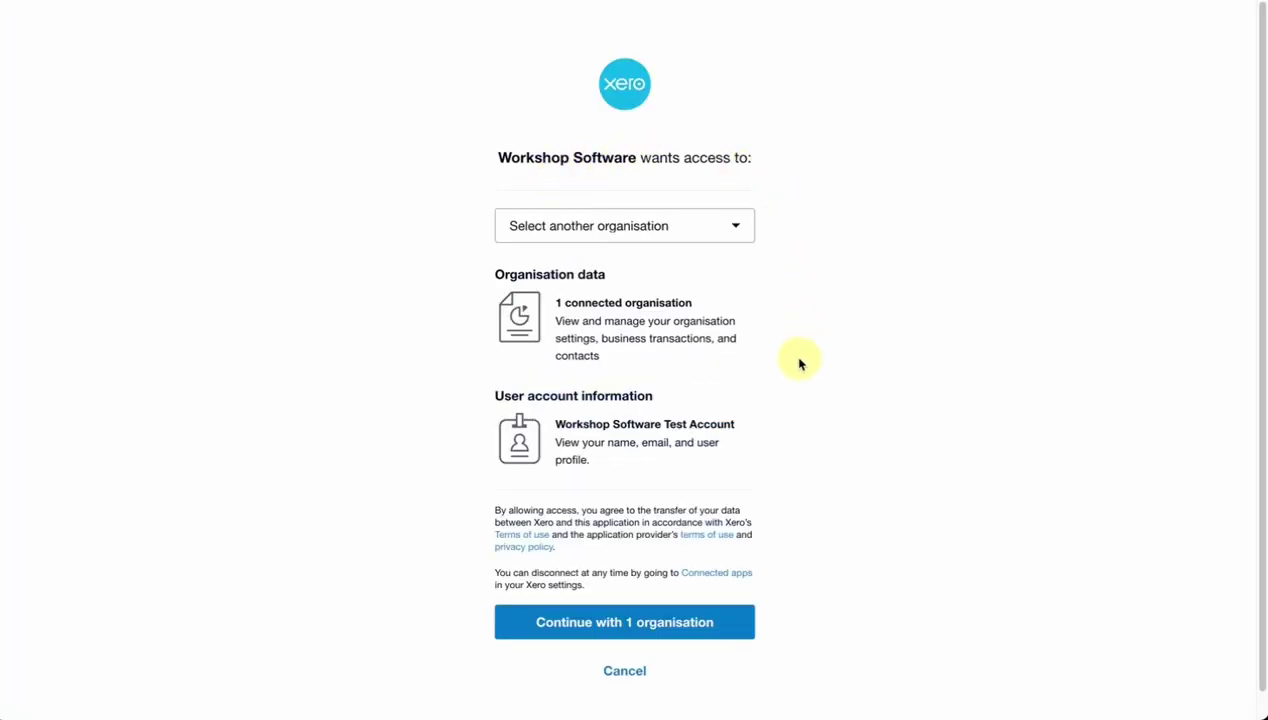
left_click(634, 223)
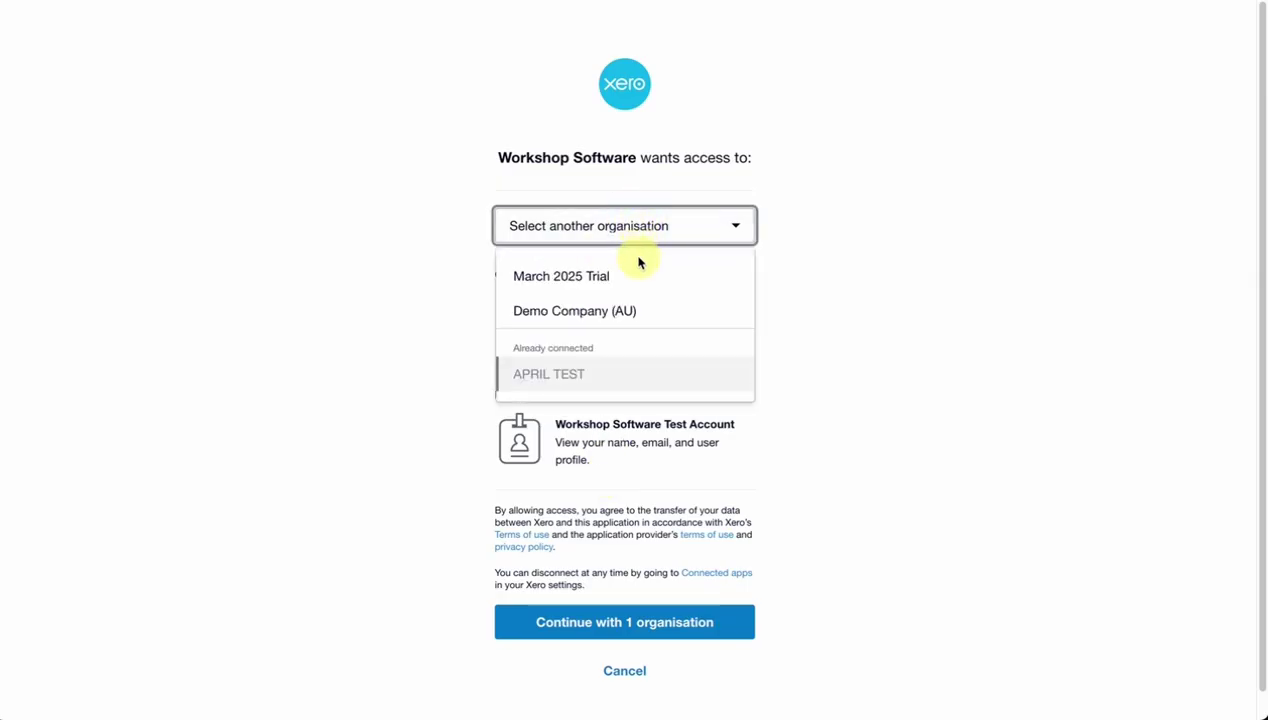
left_click(636, 312)
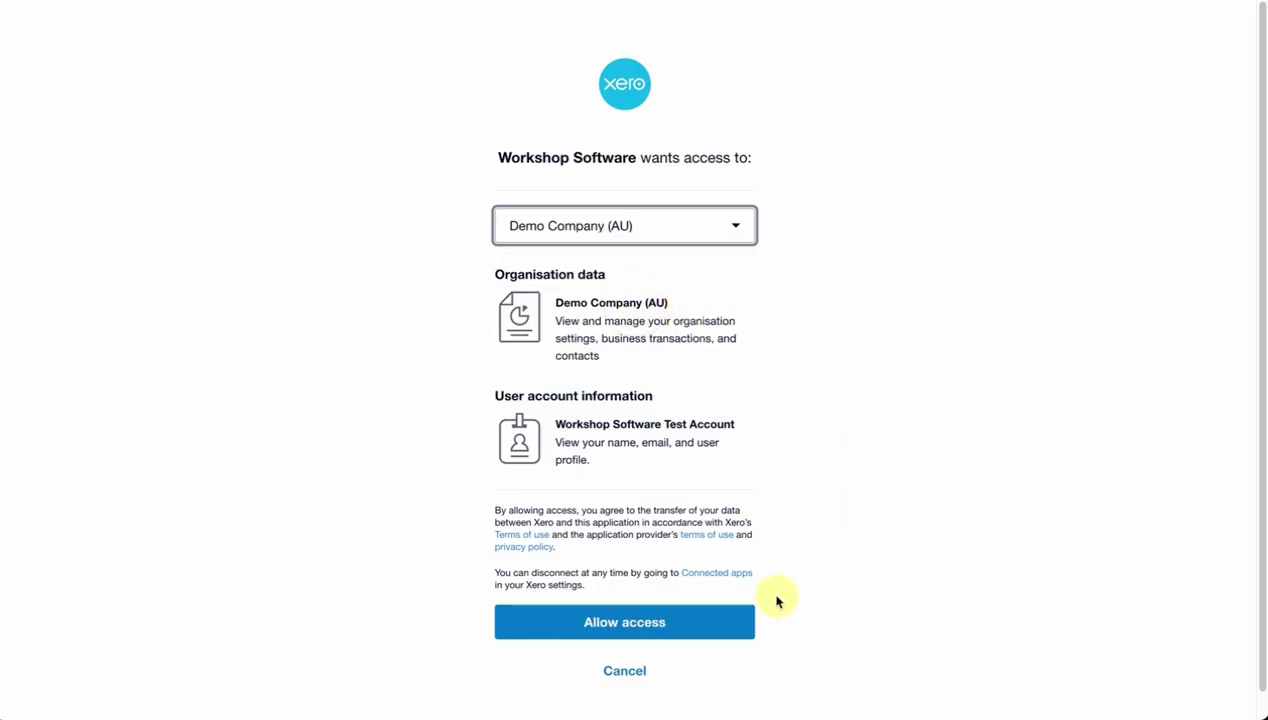
left_click(712, 622)
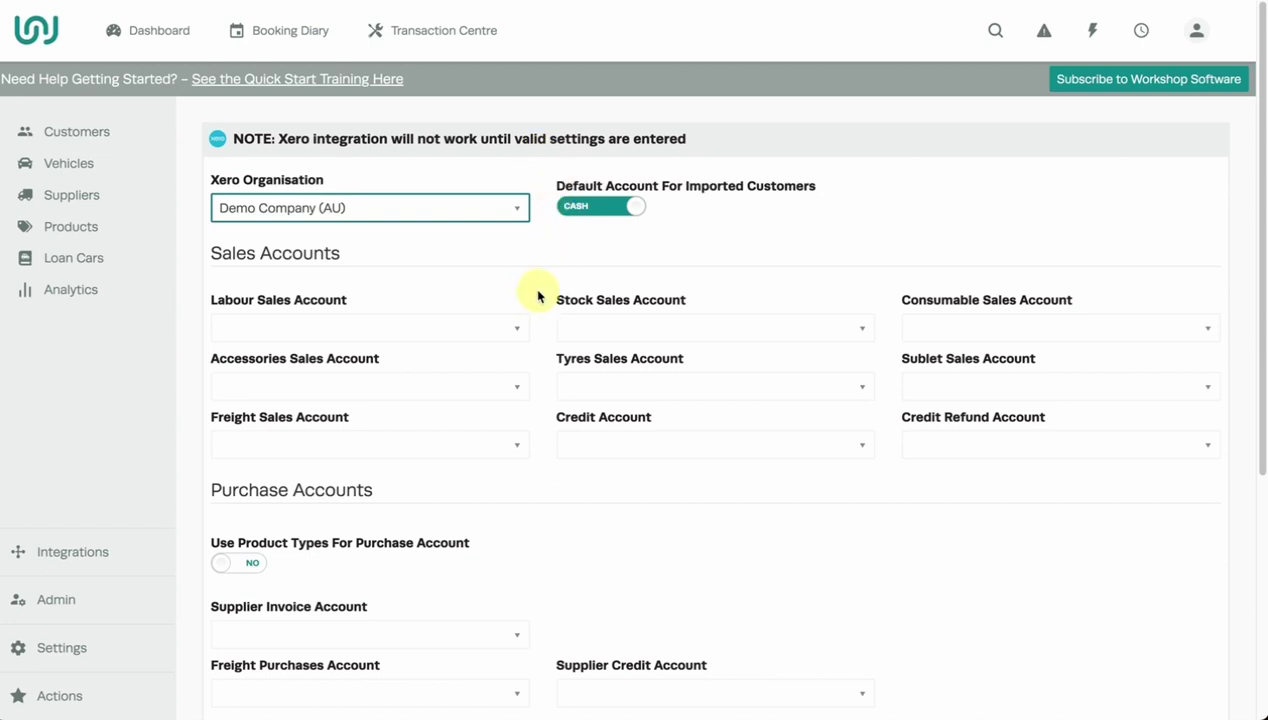
Set the default for imported customers to Account and the labour, stock and consumable sales accounts to 200 – Sales.
scroll(540, 302, "down", 1)
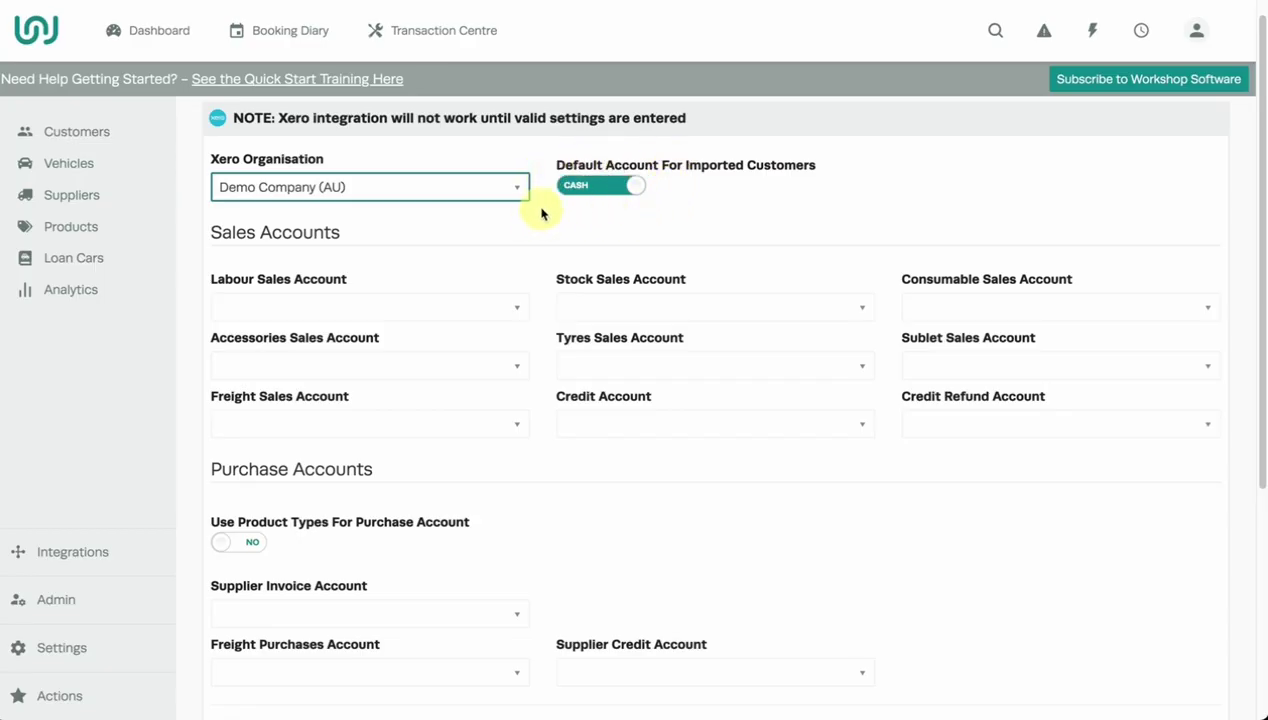
left_click(596, 190)
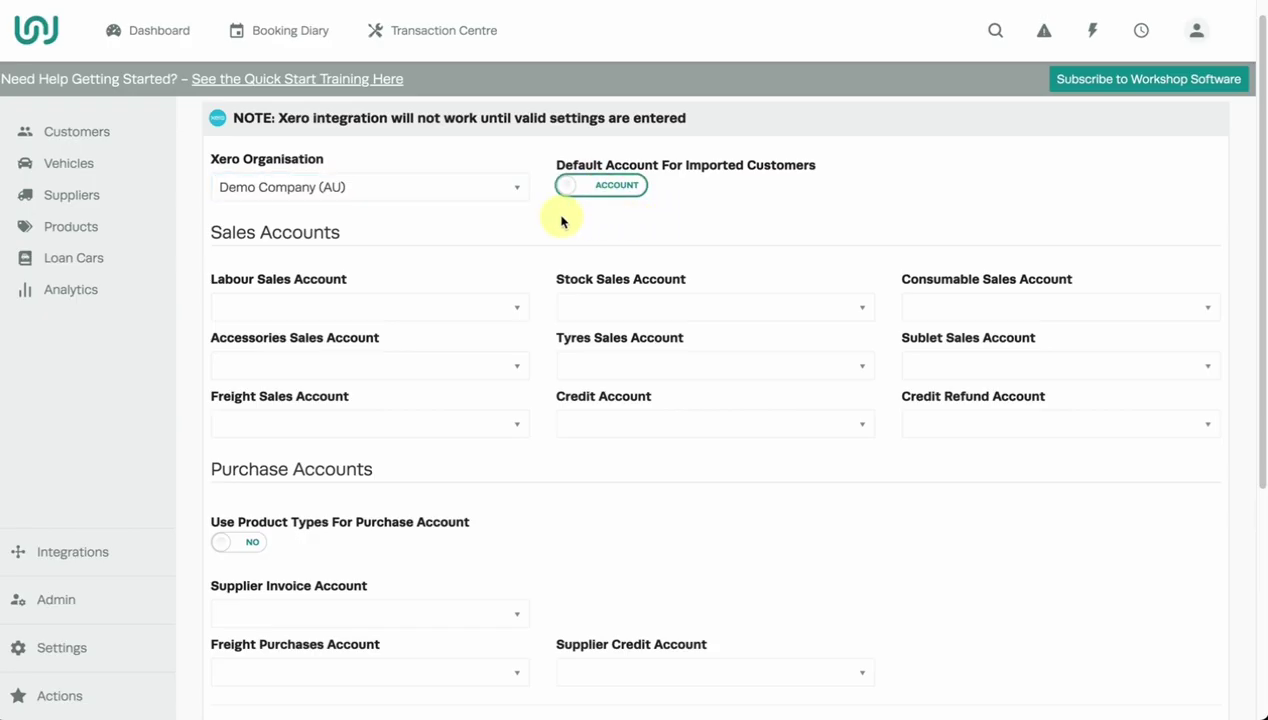
scroll(537, 248, "down", 1)
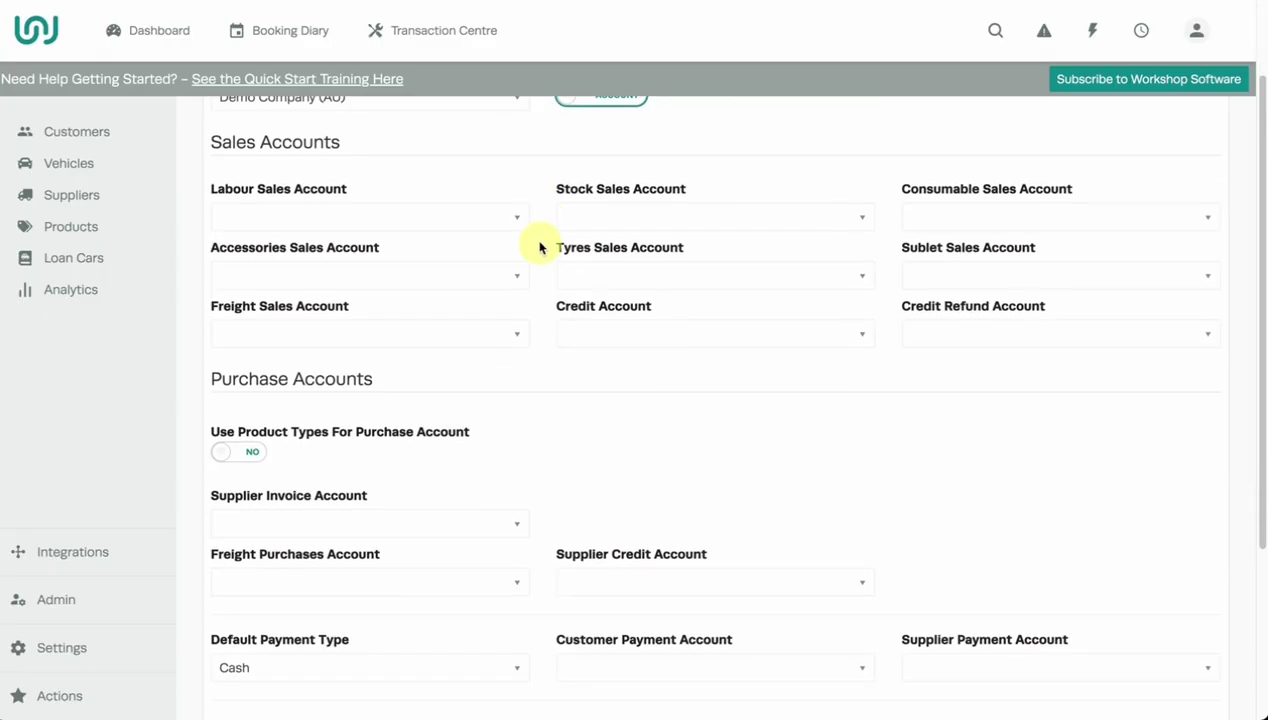
left_click(517, 217)
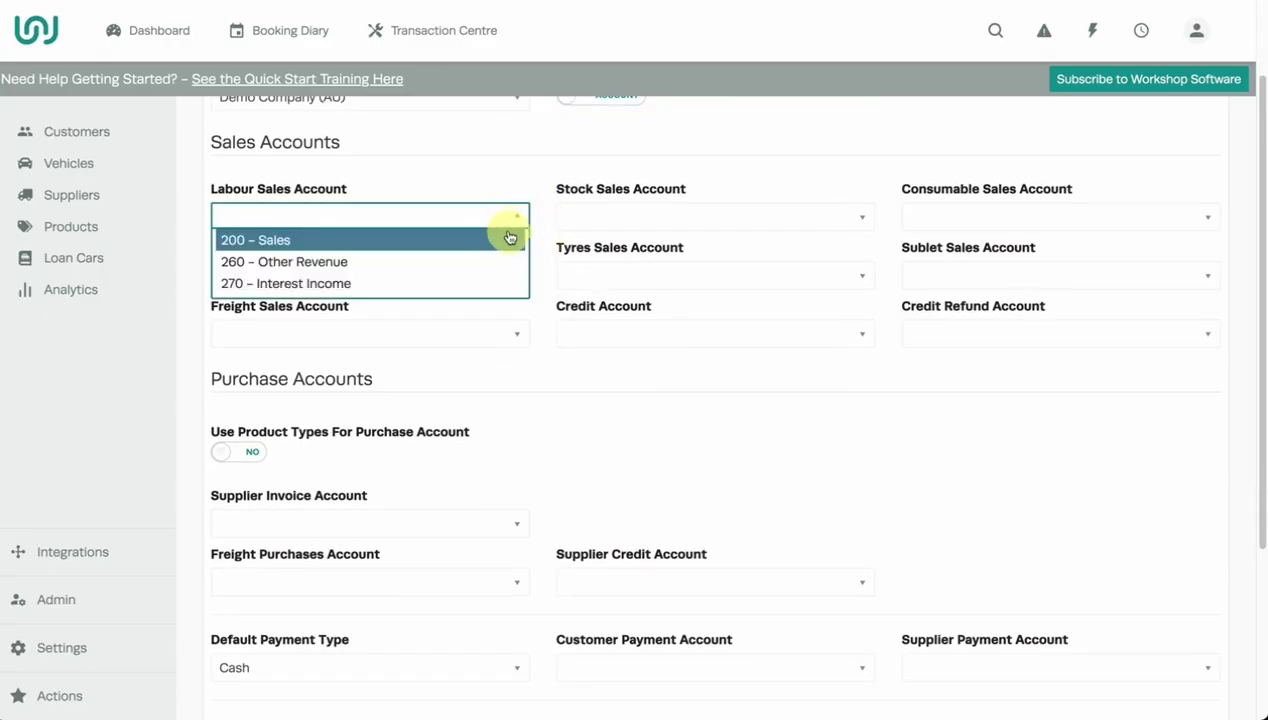
left_click(487, 241)
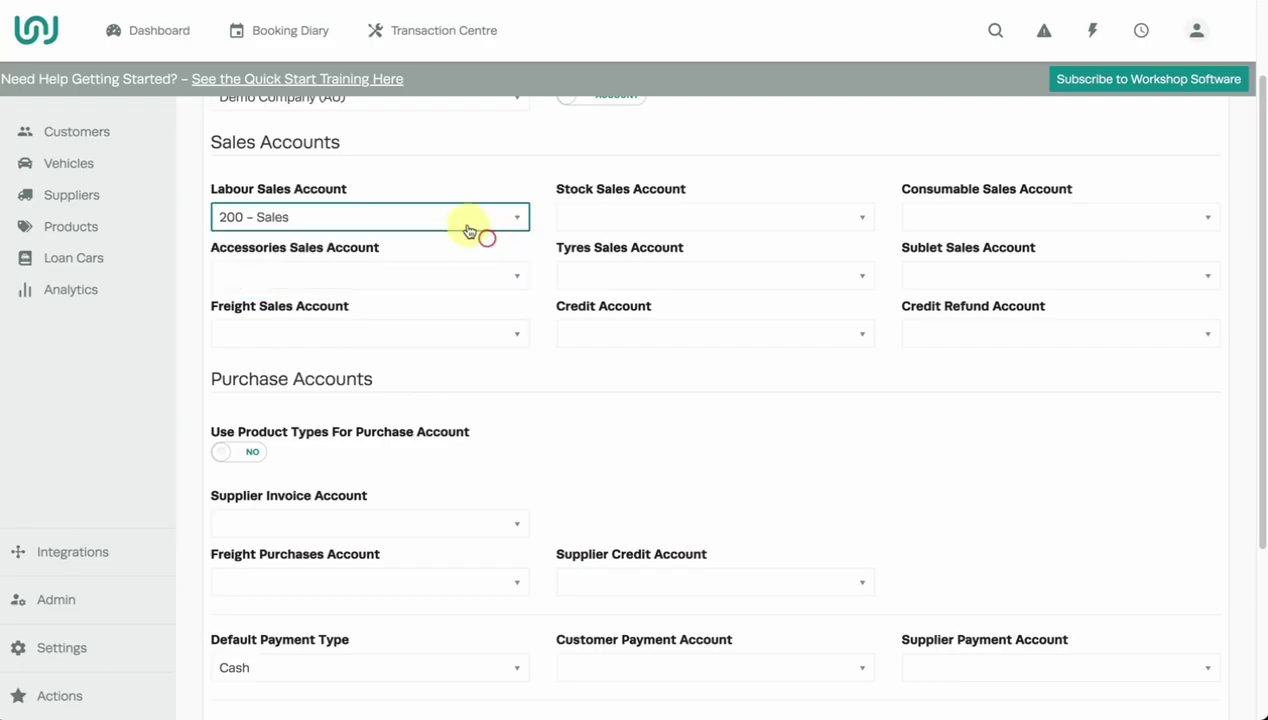
left_click(579, 217)
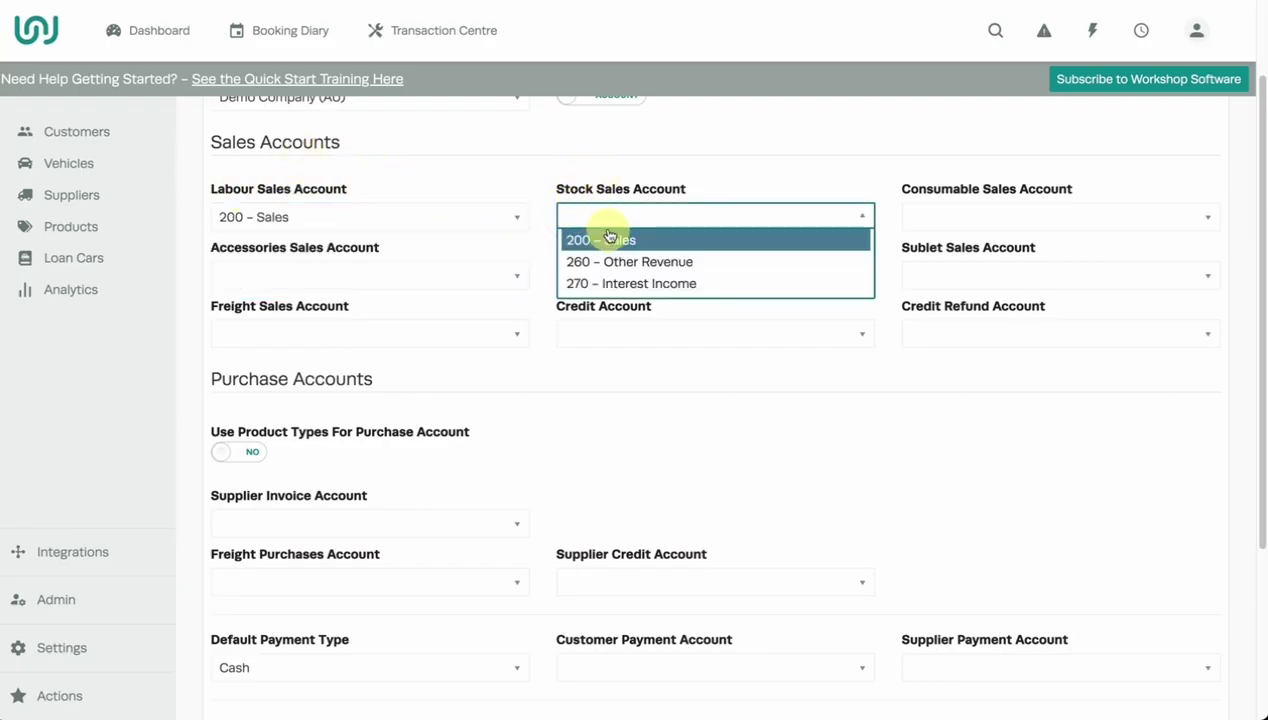
left_click(608, 238)
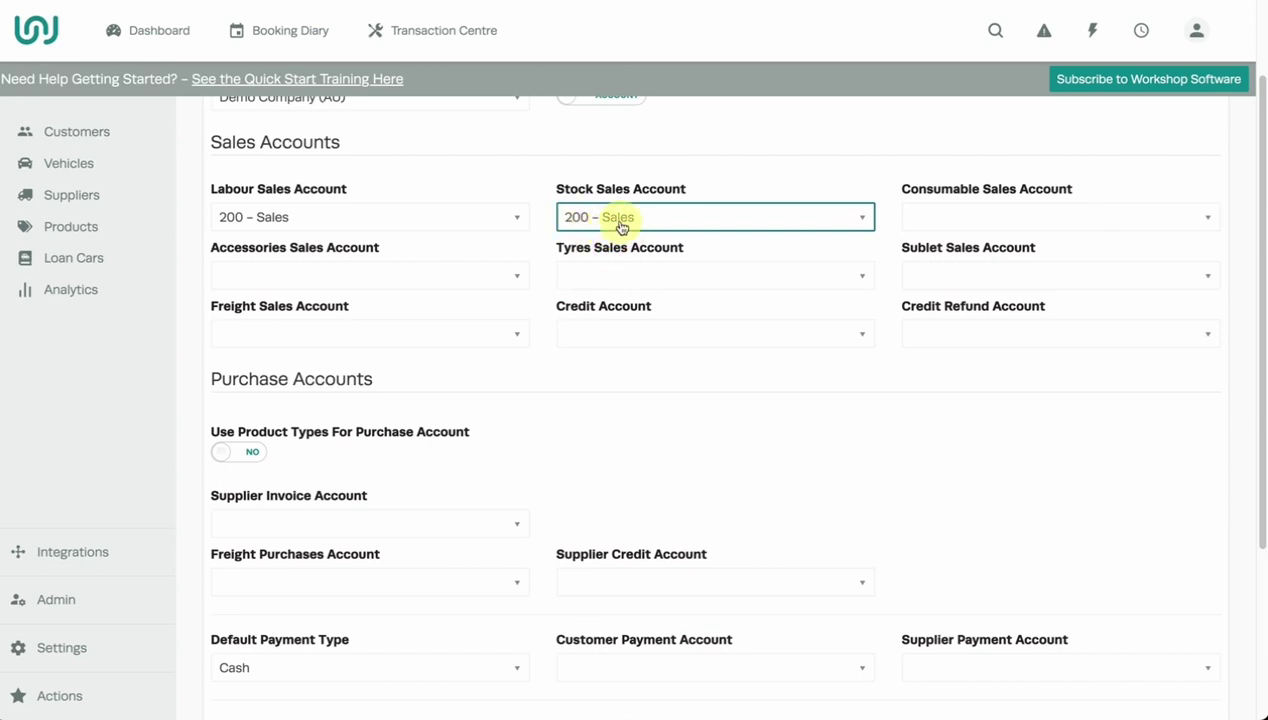
left_click(925, 220)
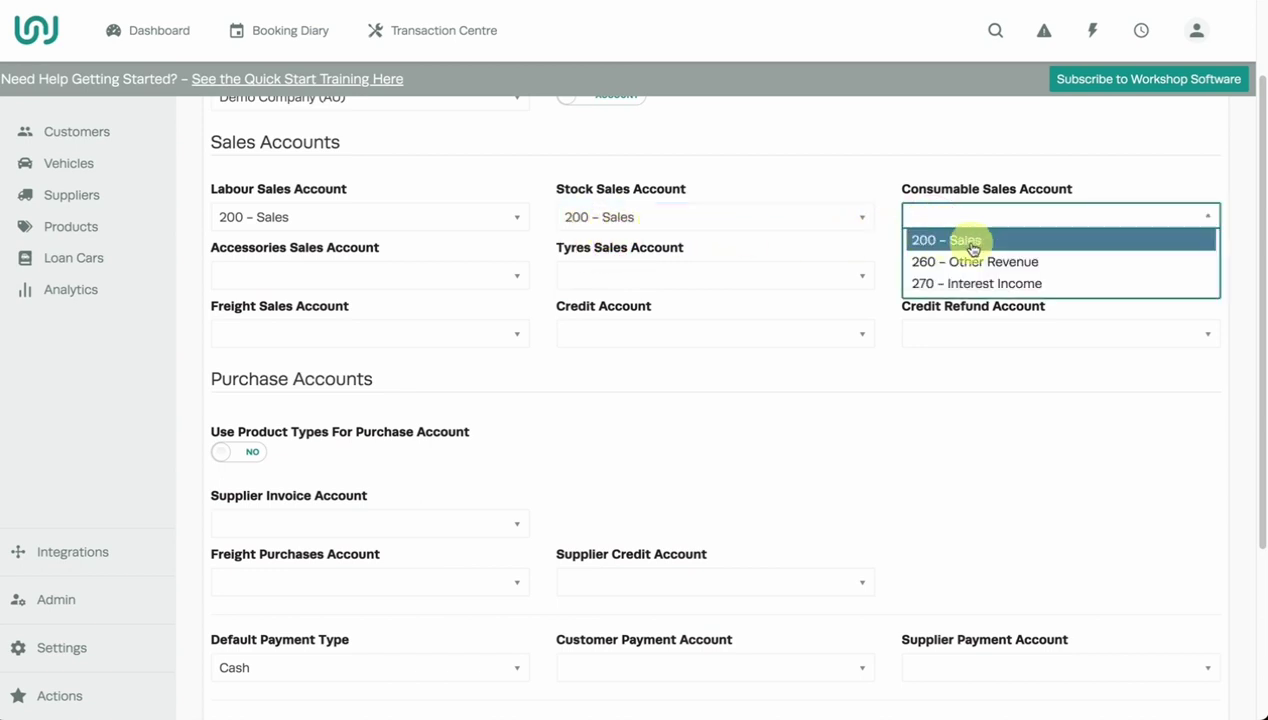
left_click(970, 242)
Set the accessories, tyres, sublet and freight sales accounts to 200 – Sales.
left_click(465, 272)
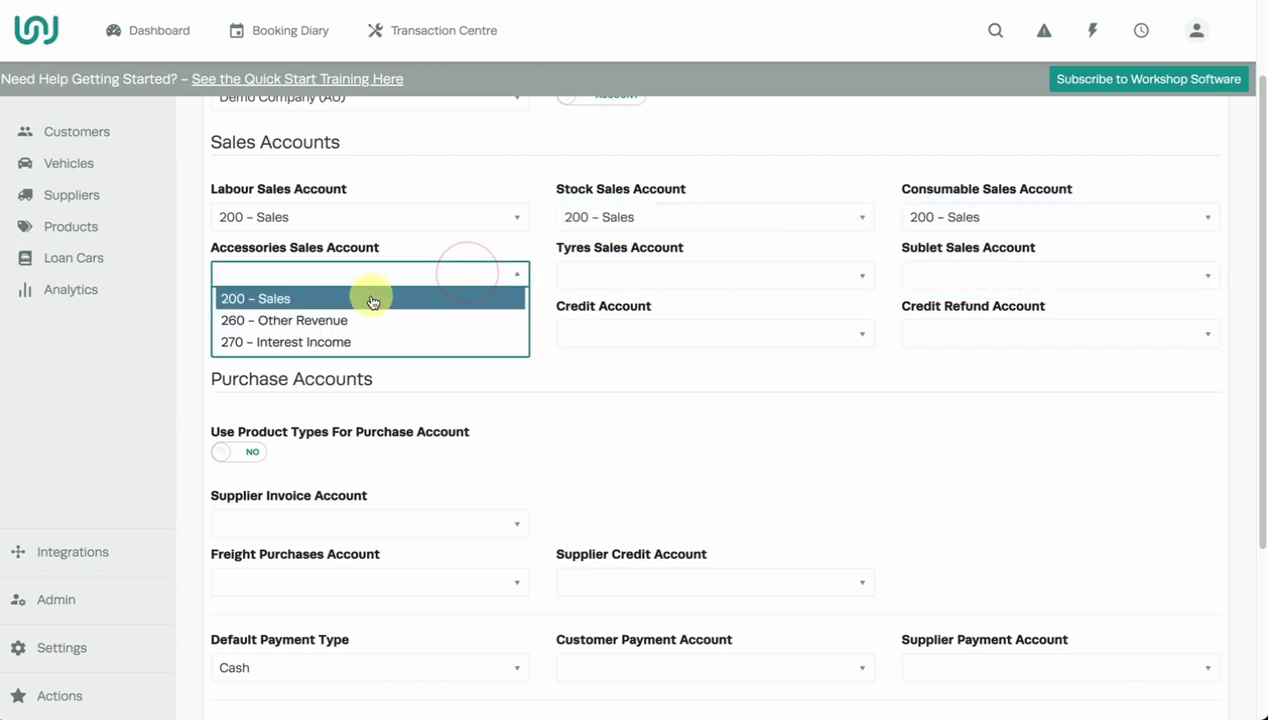
left_click(372, 300)
left_click(610, 276)
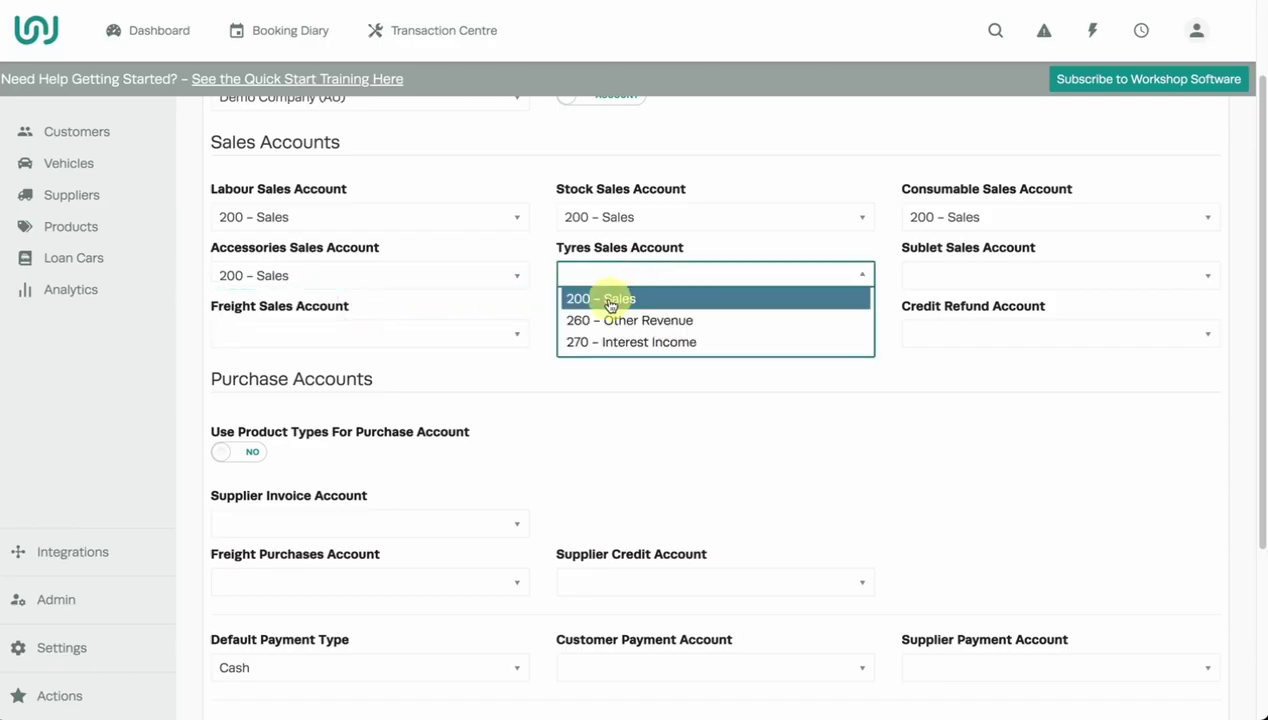
left_click(610, 302)
left_click(920, 275)
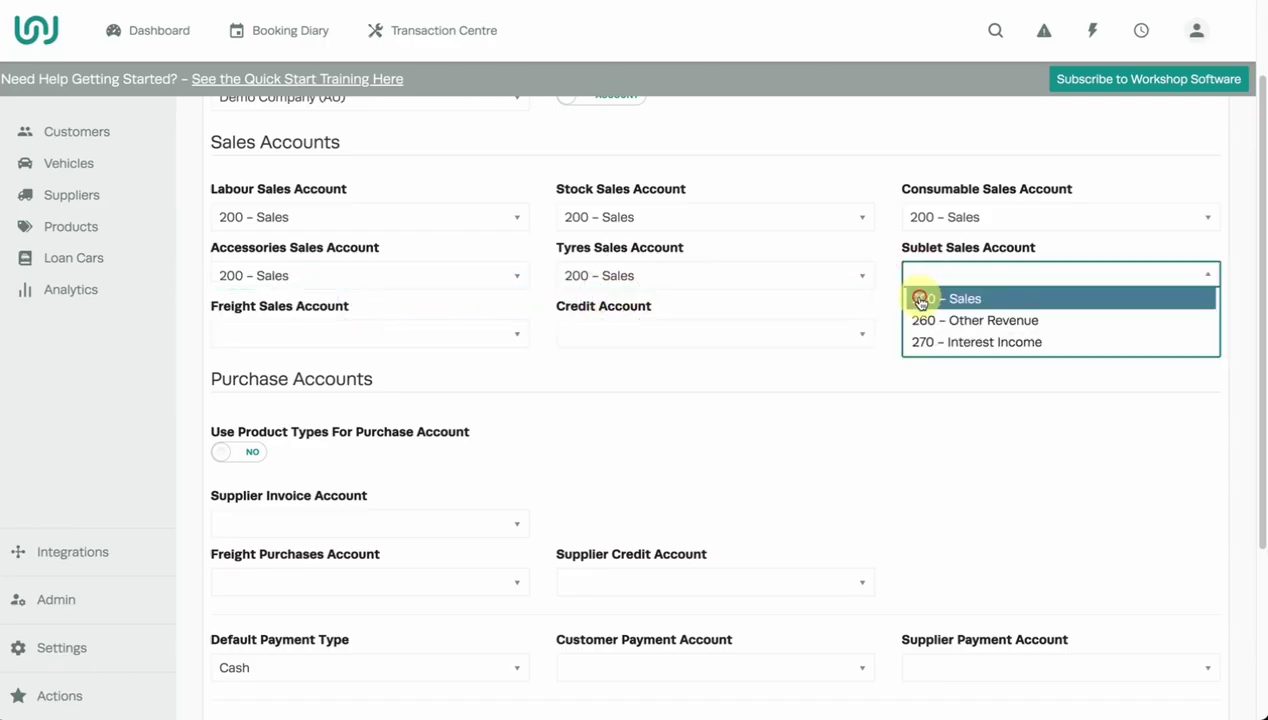
left_click(920, 300)
left_click(488, 334)
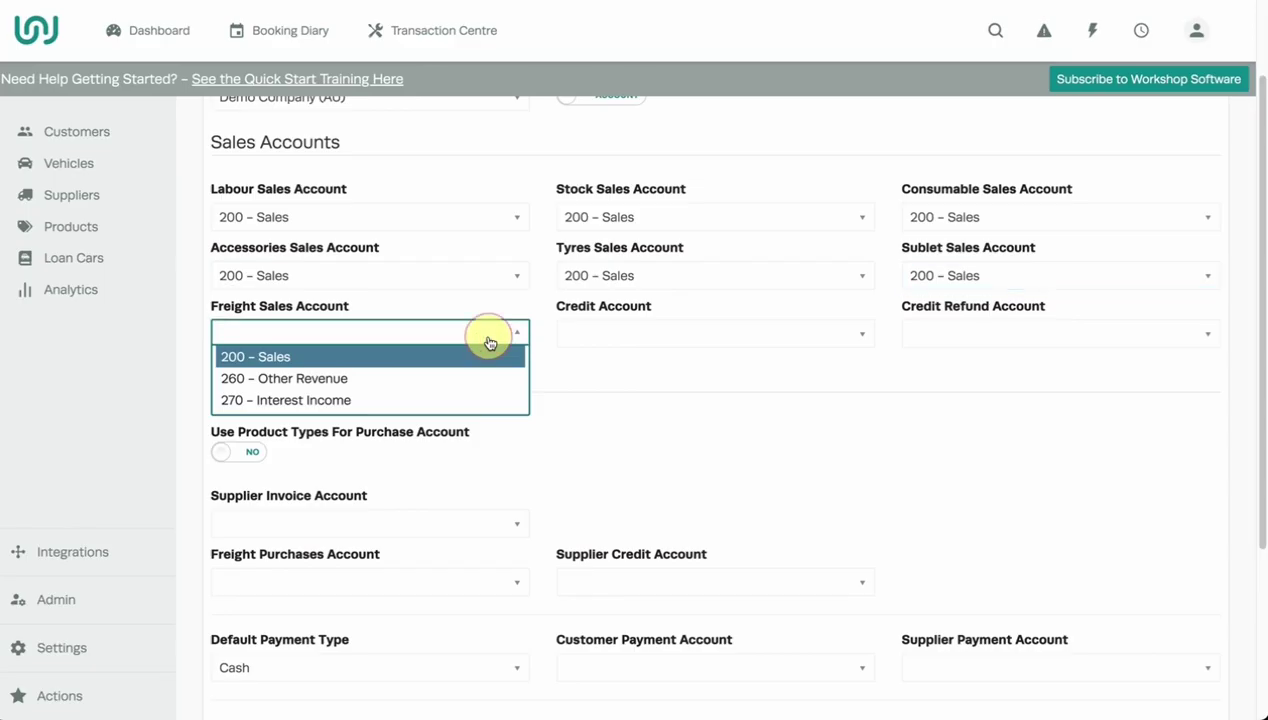
left_click(466, 352)
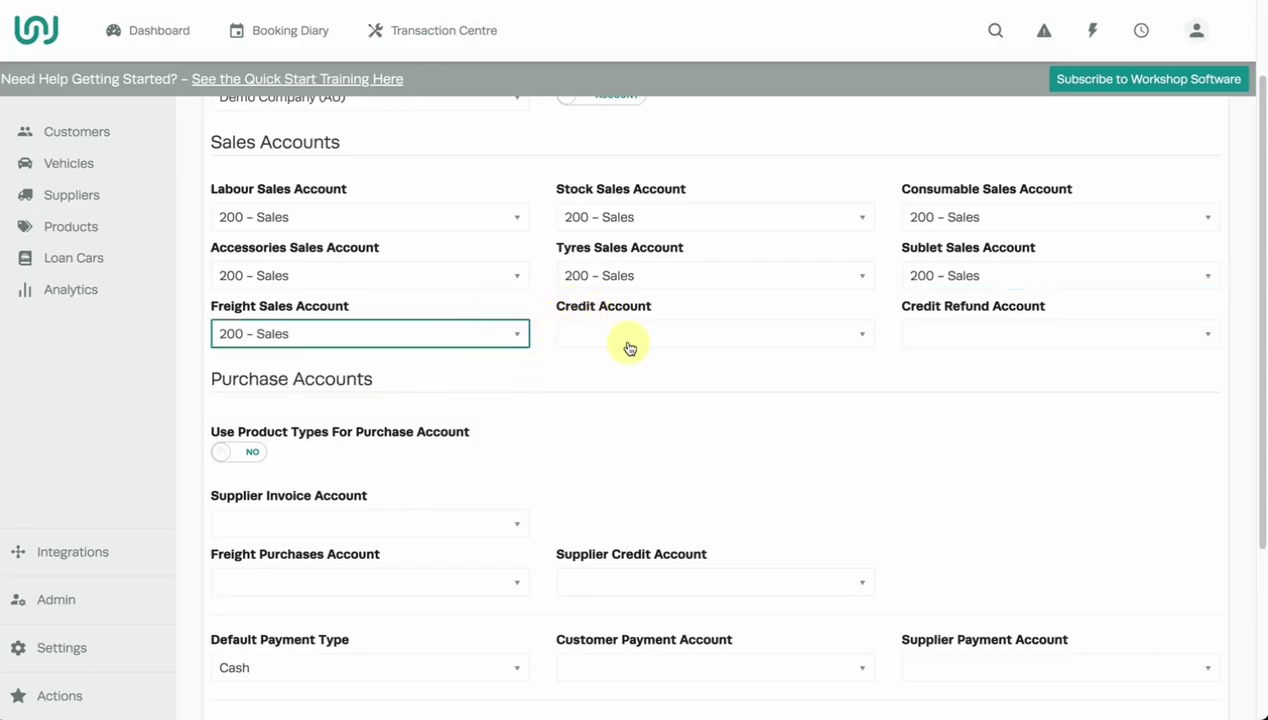
Set the Credit Account to 200 – Sales and the Credit Refund Account to 880 – Owner A Drawings.
scroll(594, 330, "up", 1)
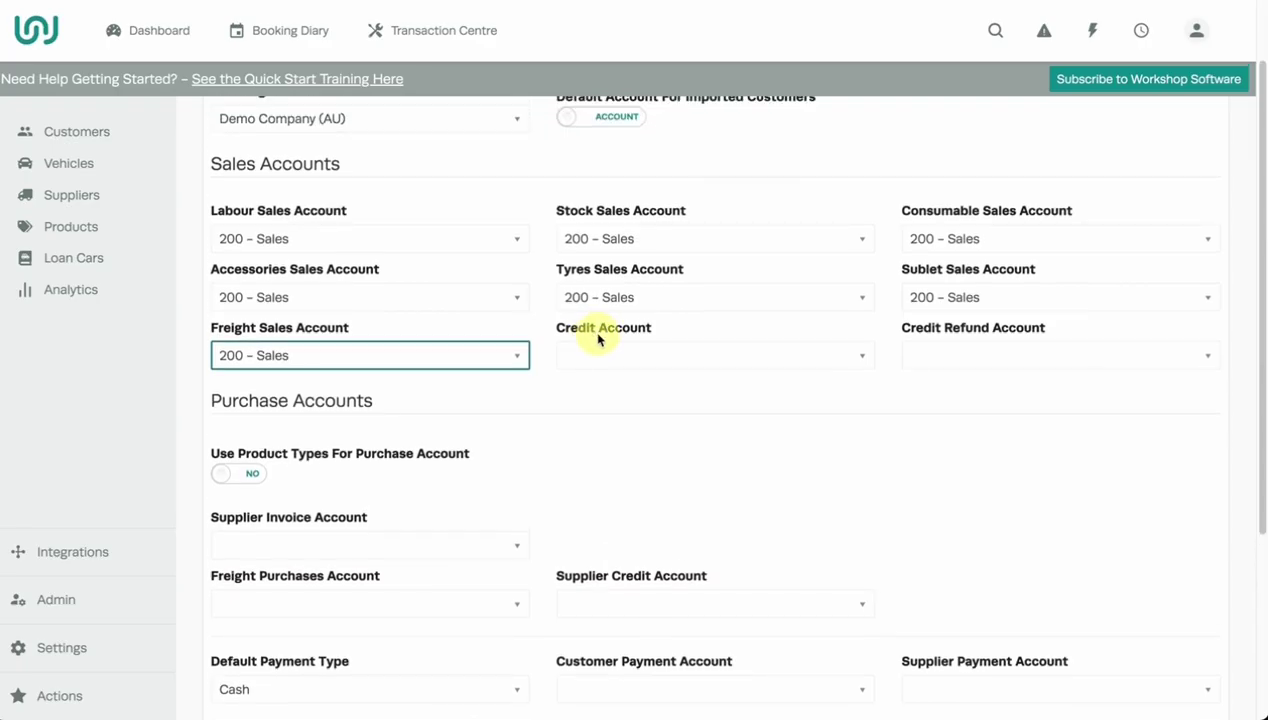
left_click(618, 352)
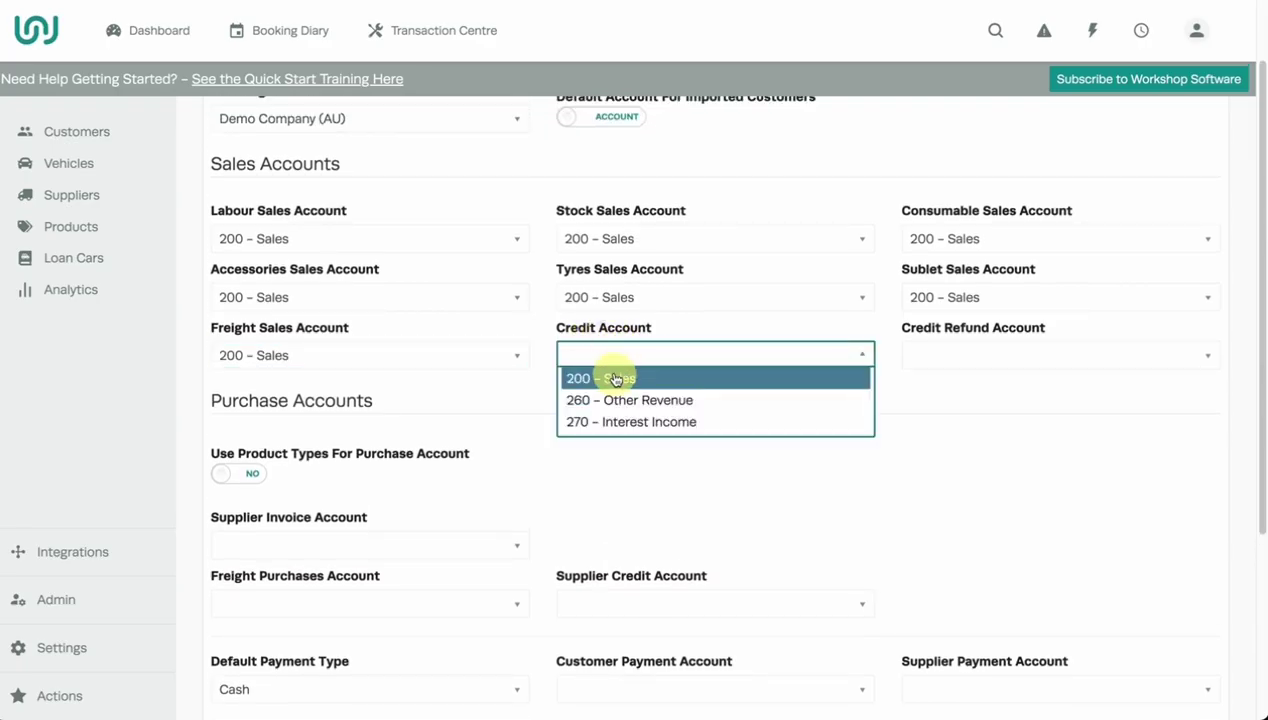
left_click(620, 376)
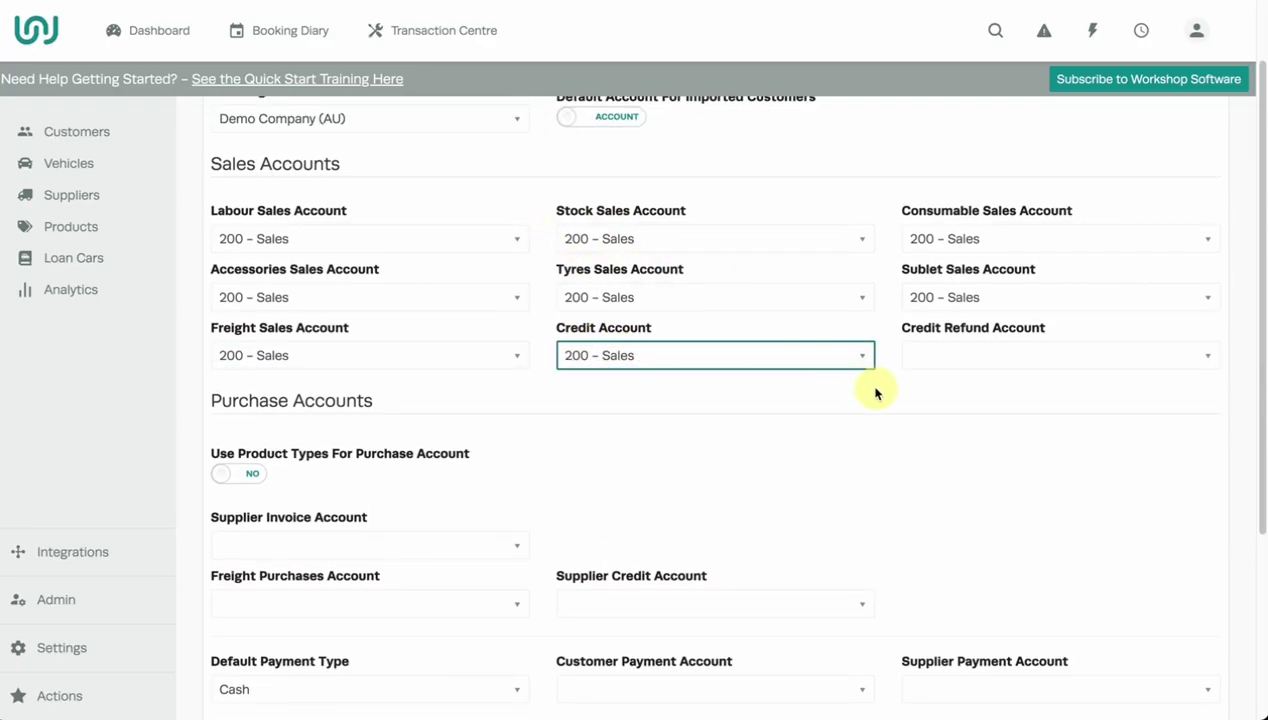
left_click(951, 362)
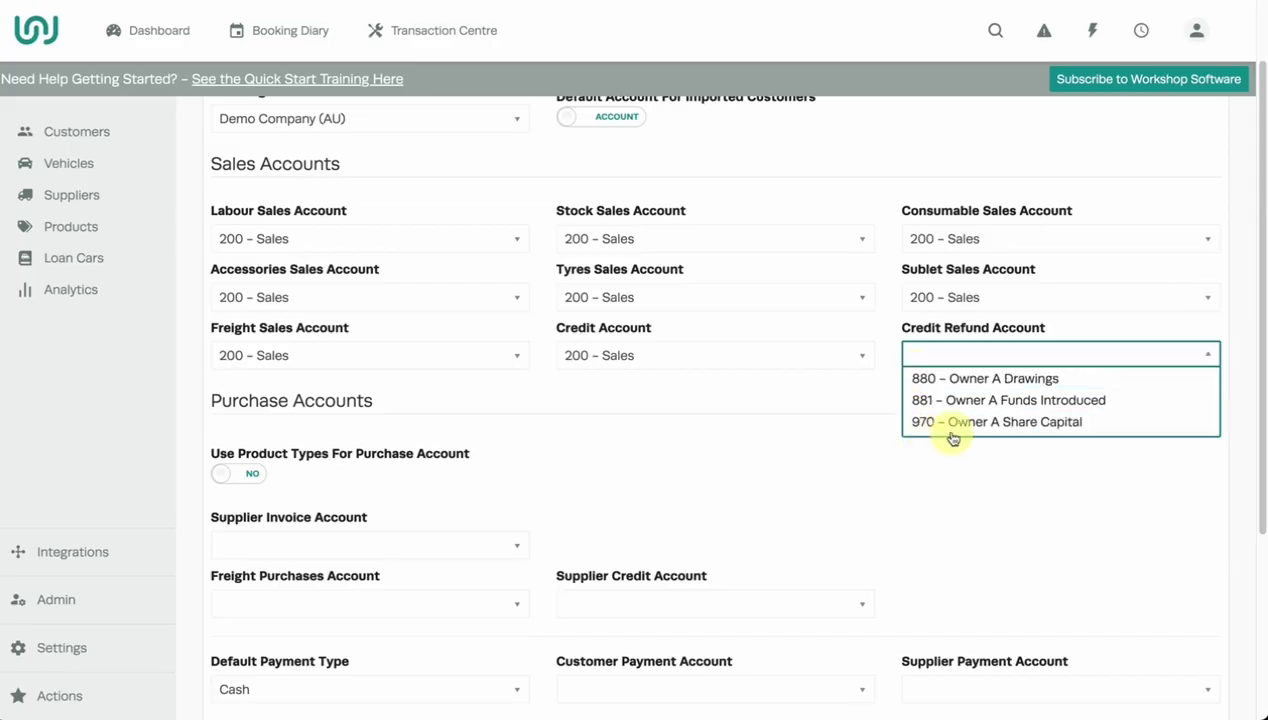
left_click(958, 378)
Set the Supplier Invoice and Supplier Credit accounts to 310 – Cost of Goods Sold and the Freight Purchases Account to 425 – Freight & Courier.
scroll(880, 391, "down", 3)
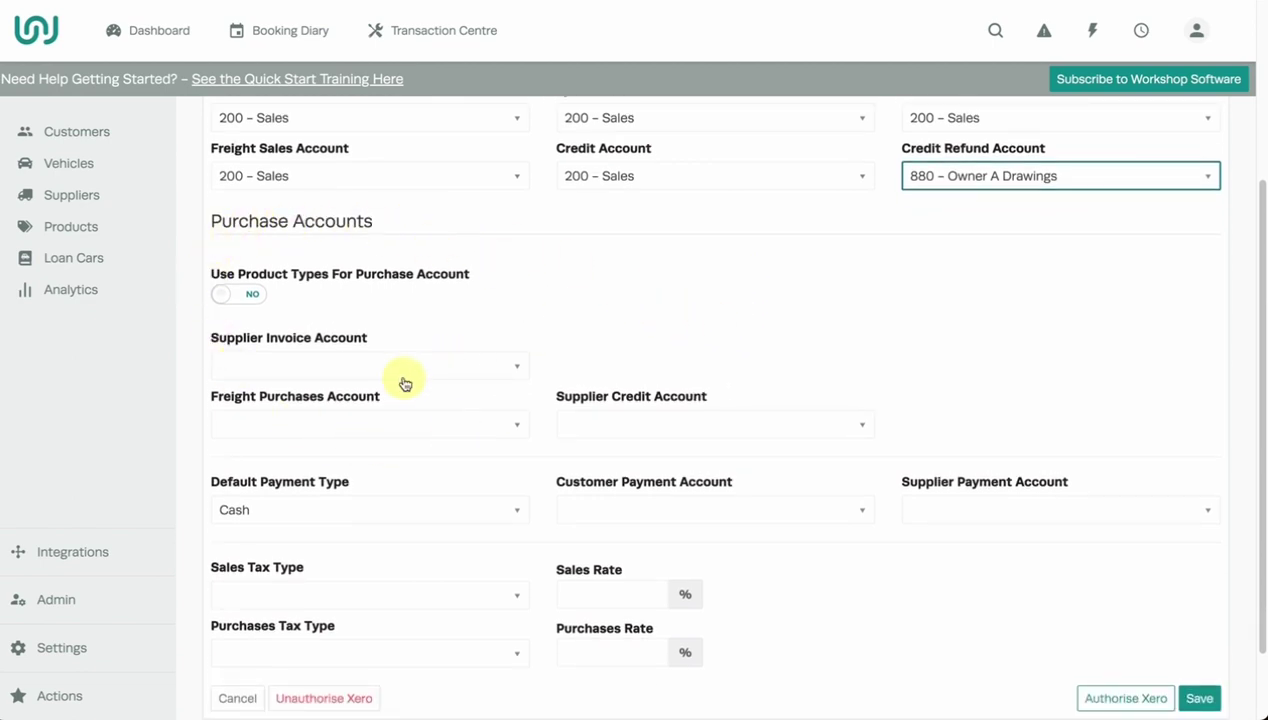
left_click(235, 362)
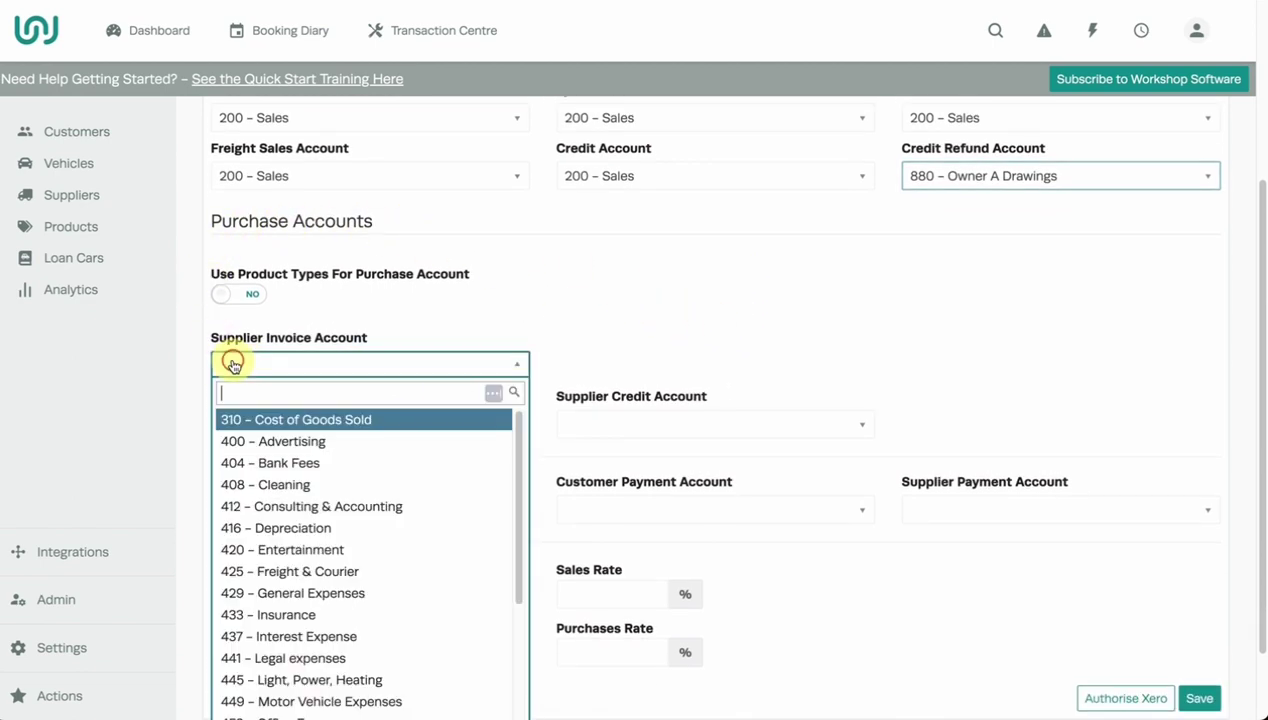
left_click(298, 421)
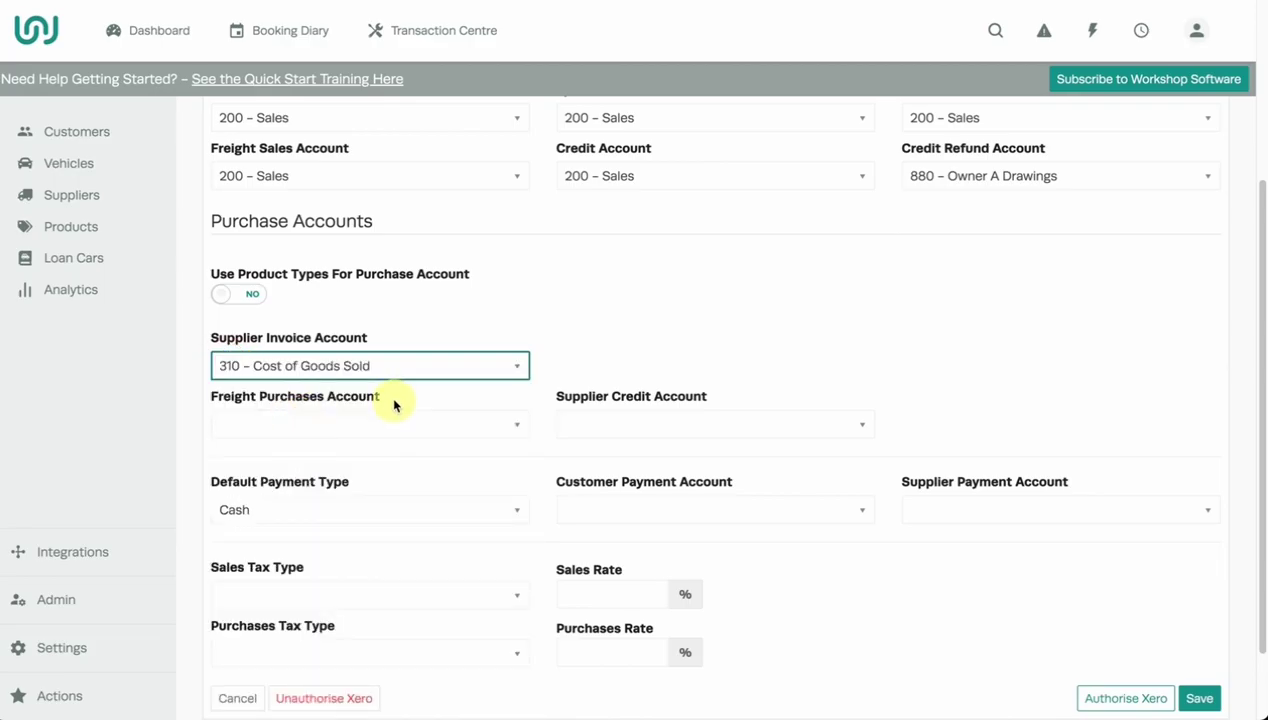
left_click(366, 420)
type("fr")
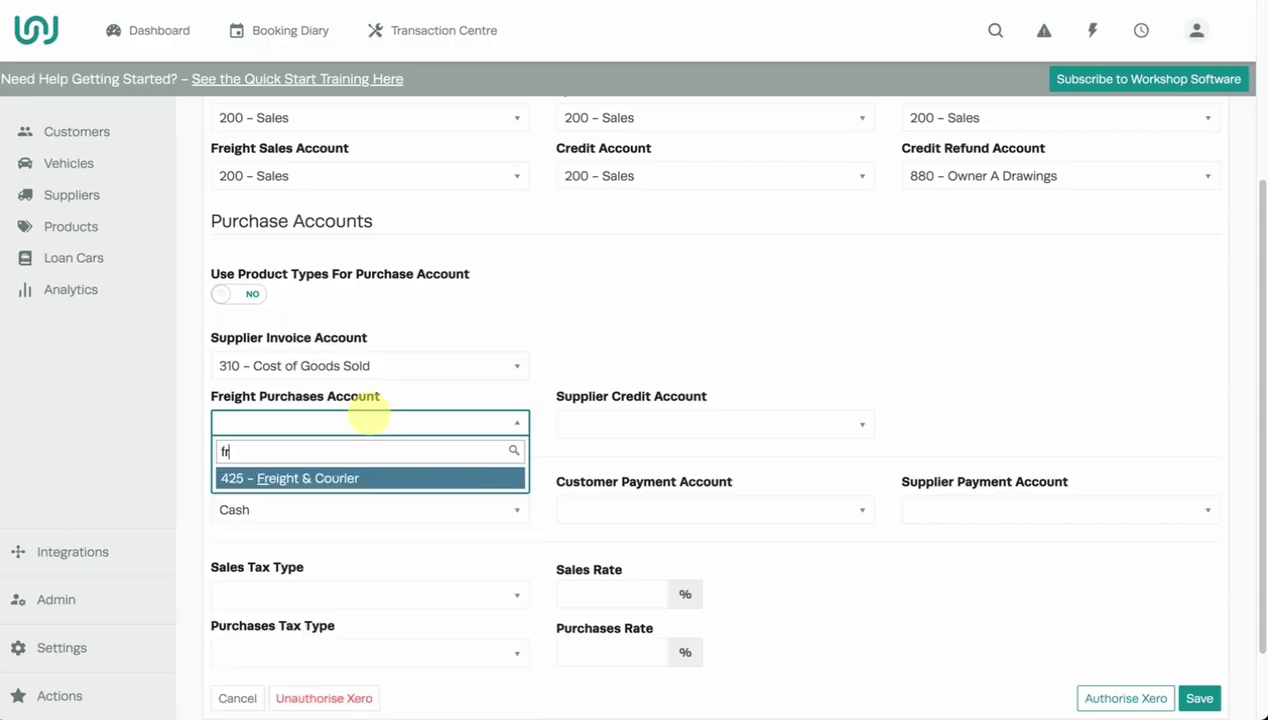
left_click(345, 478)
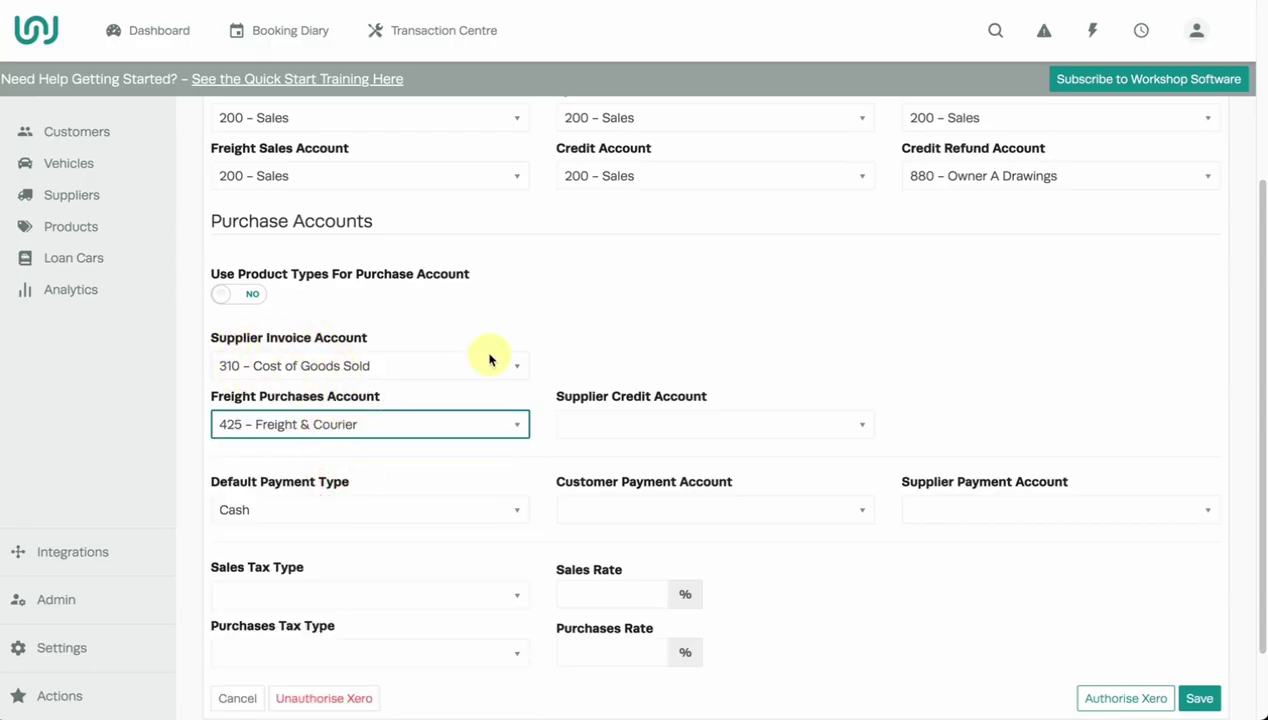
left_click(622, 425)
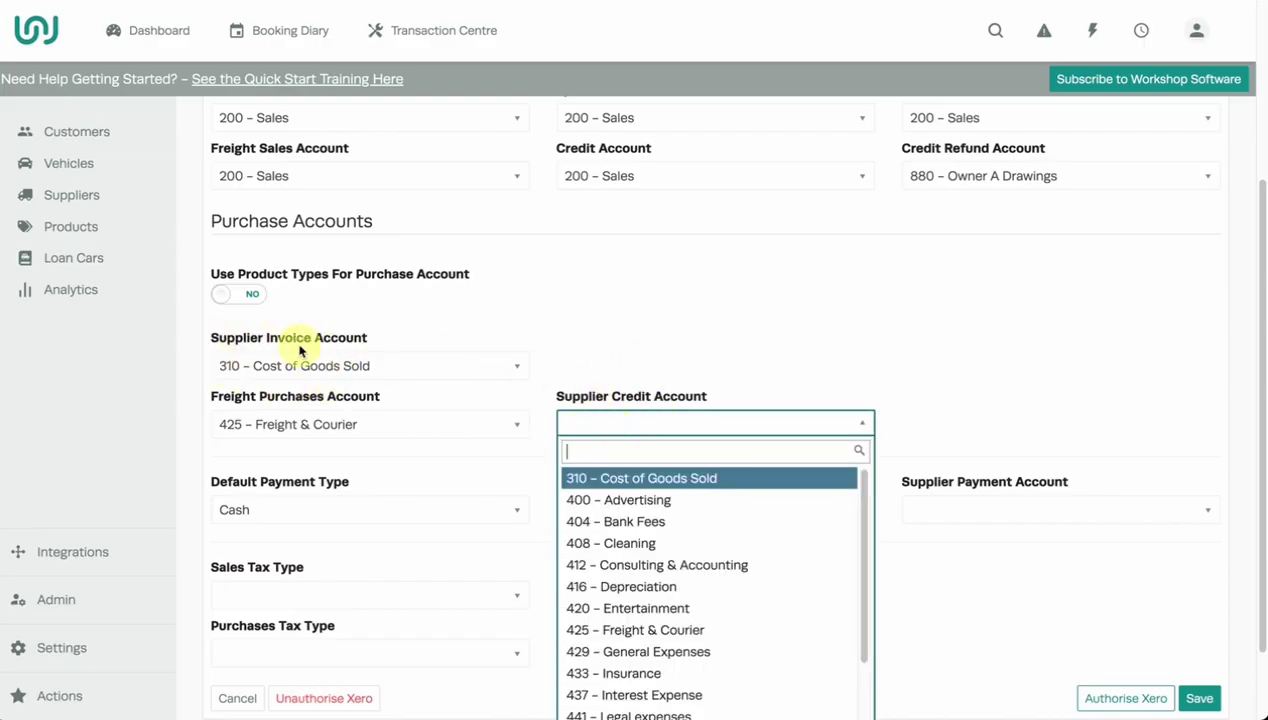
left_click(699, 478)
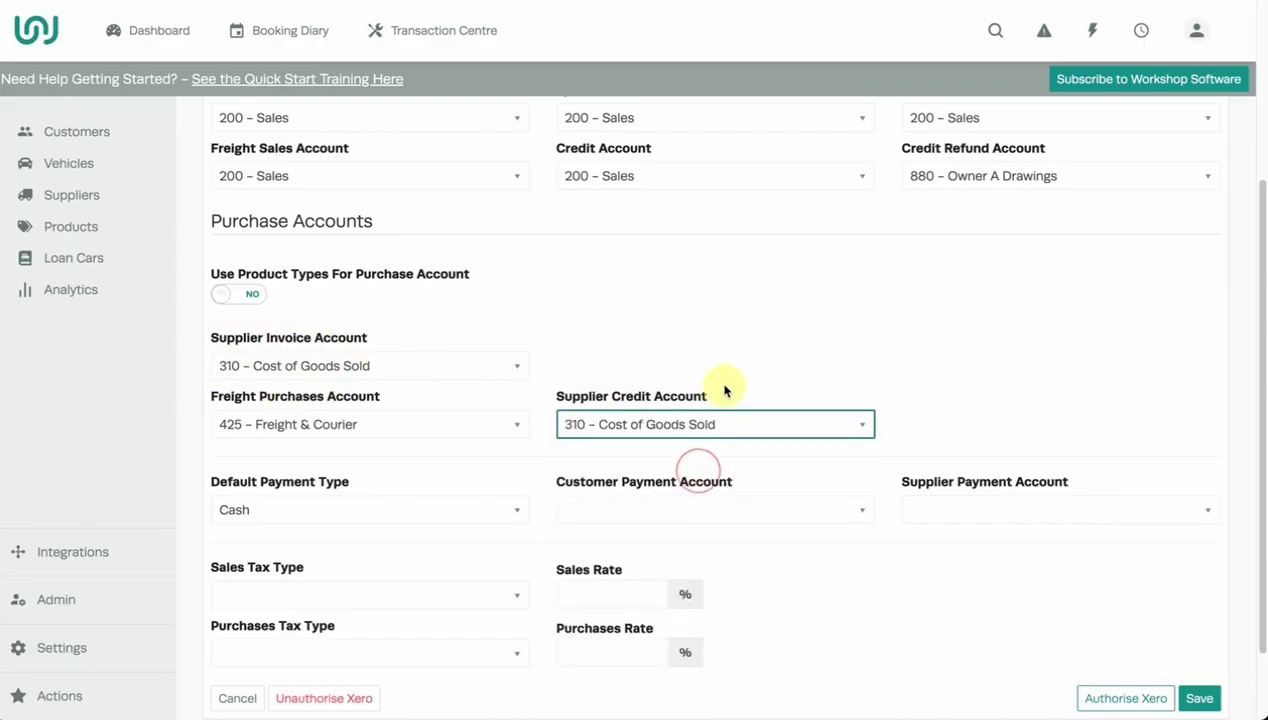
Try using product types for the purchase accounts, and switch the option back off.
scroll(453, 439, "up", 1)
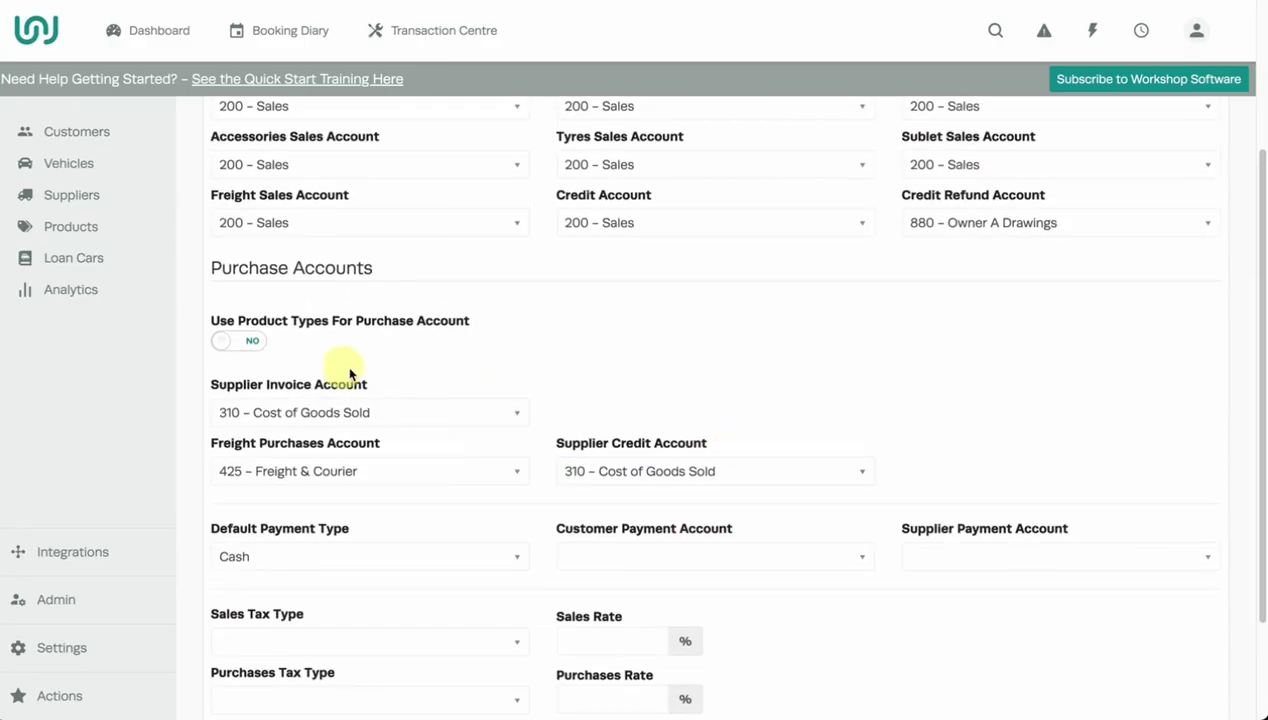
scroll(318, 420, "up", 3)
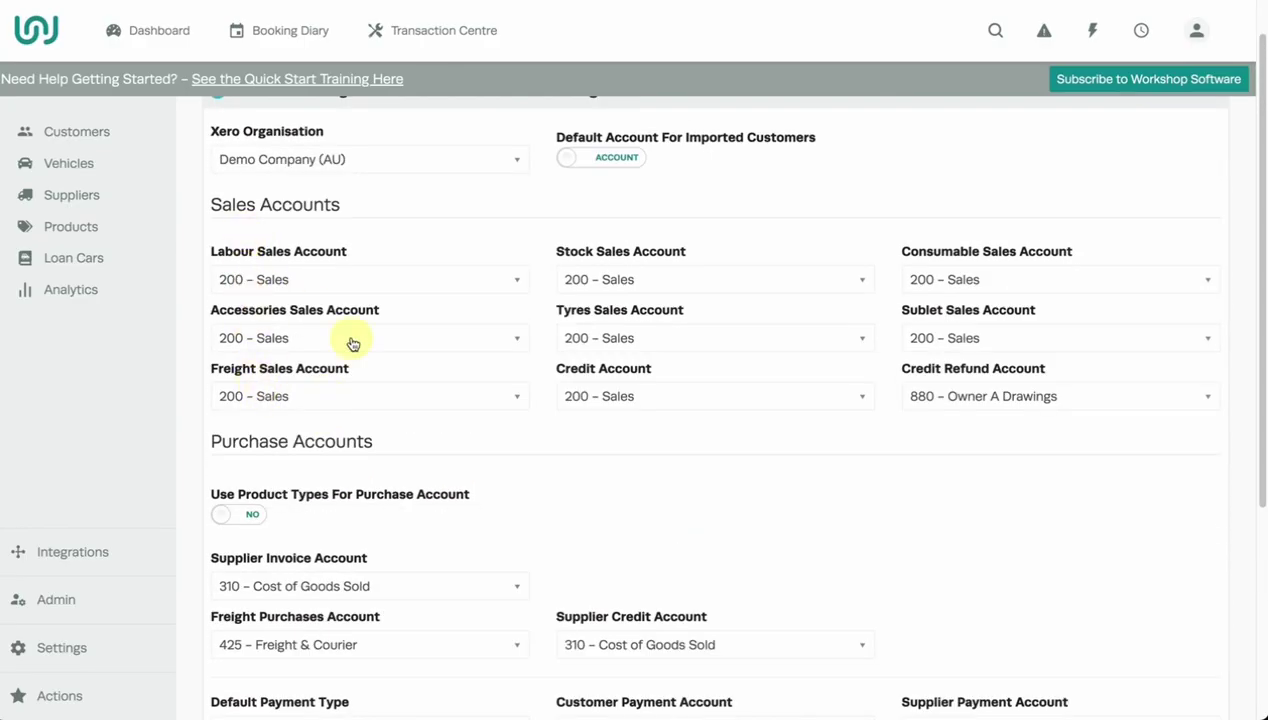
scroll(885, 401, "down", 3)
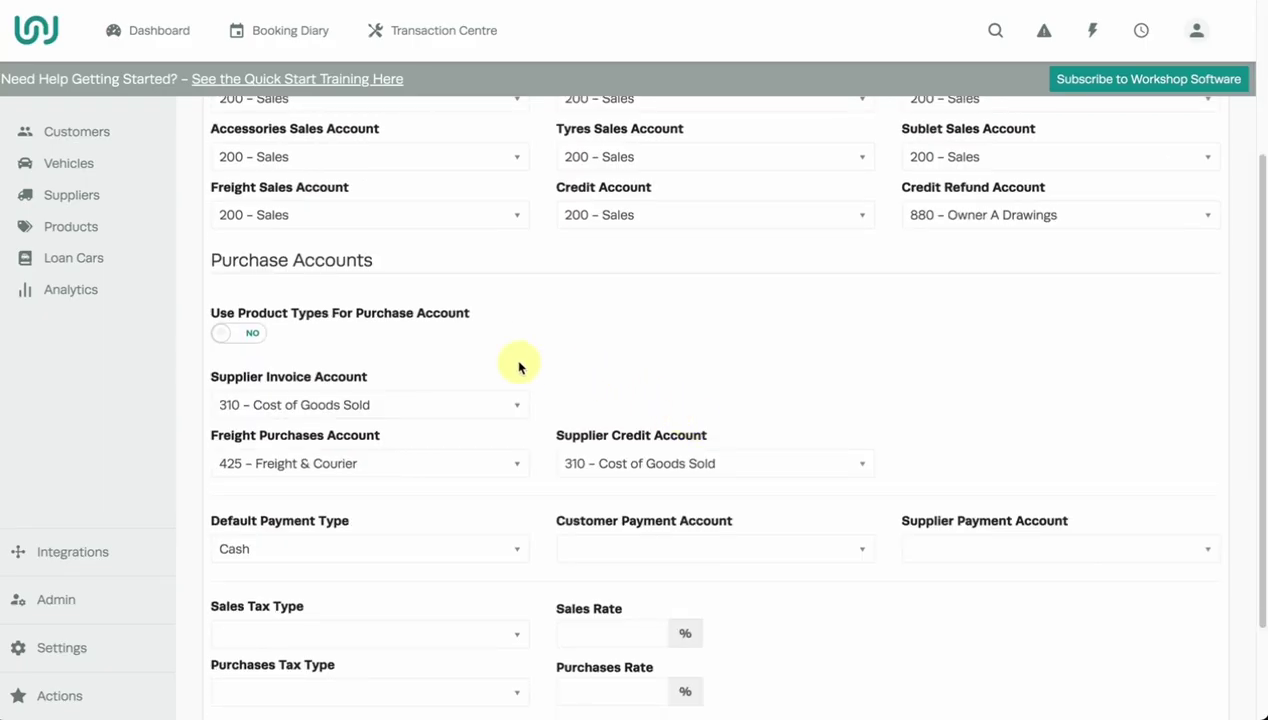
left_click(243, 336)
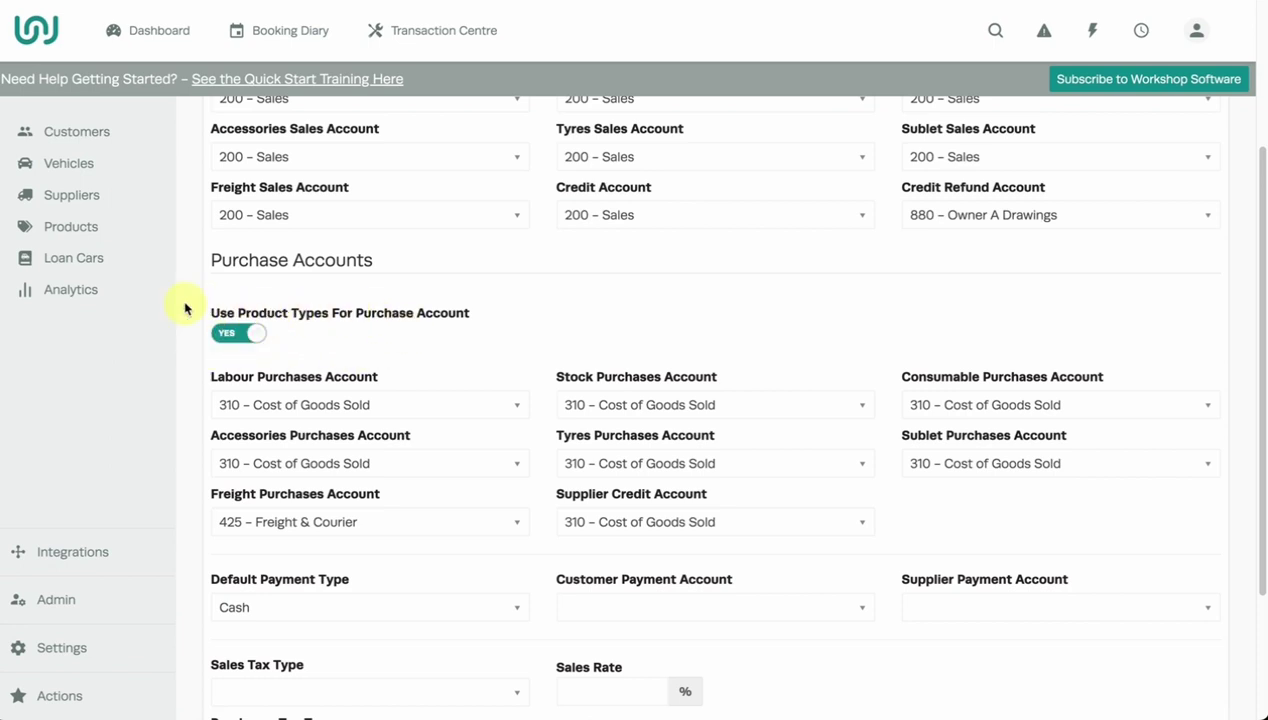
left_click(221, 335)
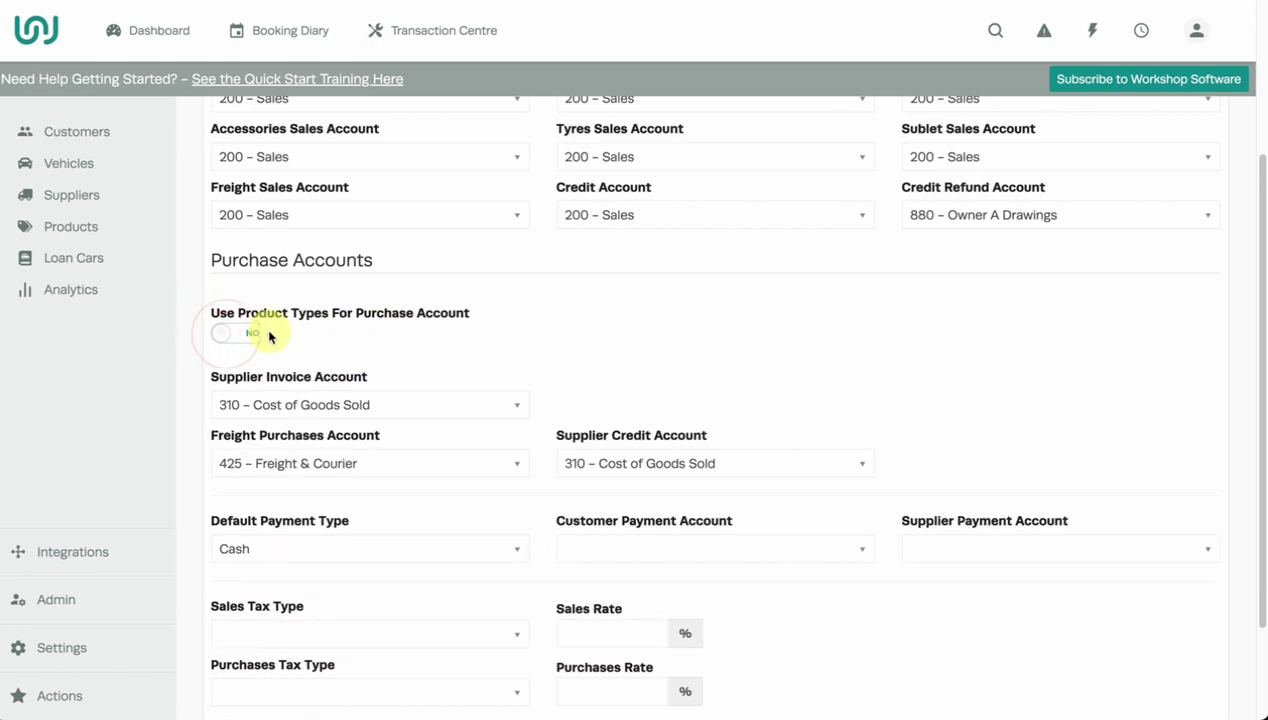
Set the default payment type to Credit Card and both the customer and supplier payment accounts to 880 – Owner A Drawings.
scroll(270, 337, "down", 3)
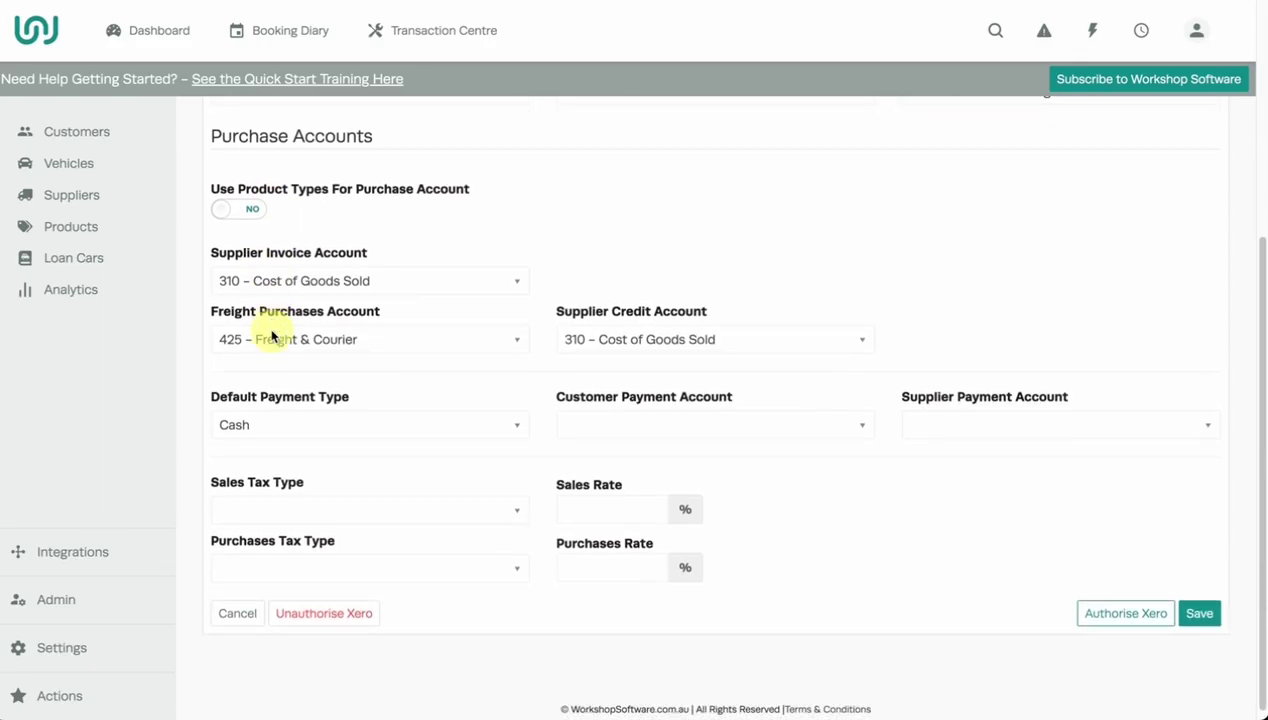
left_click(254, 430)
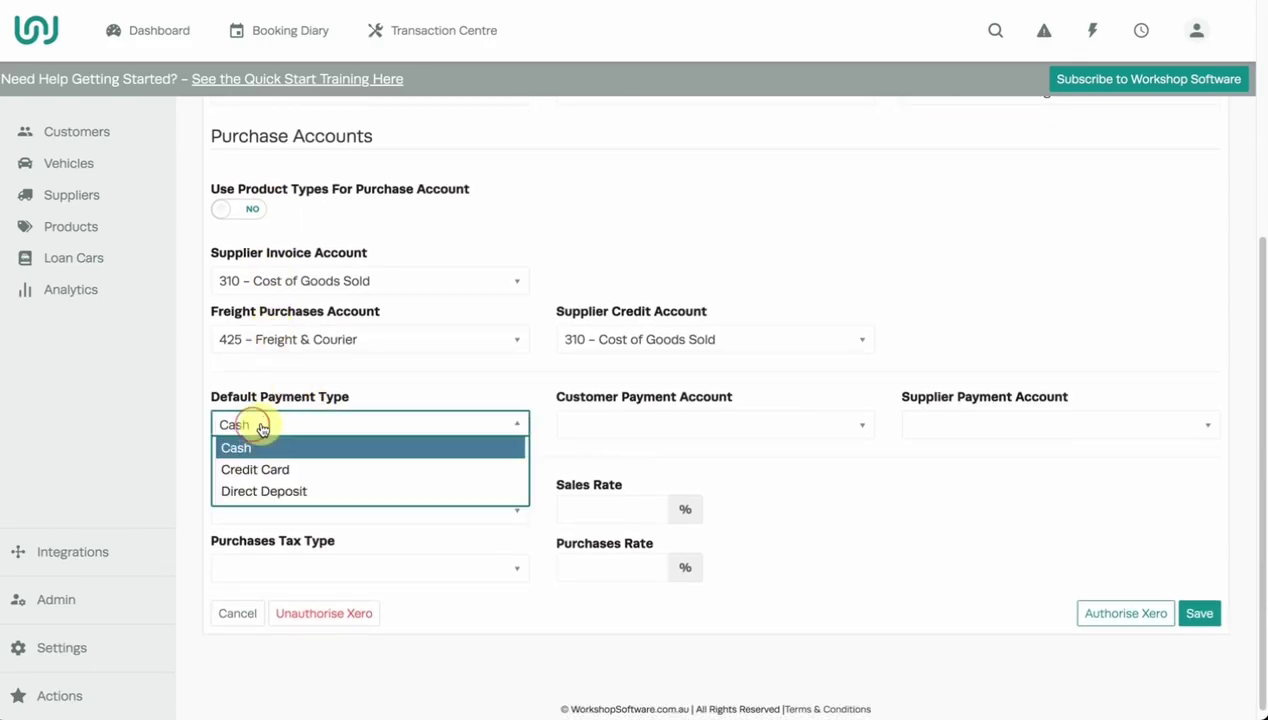
left_click(287, 470)
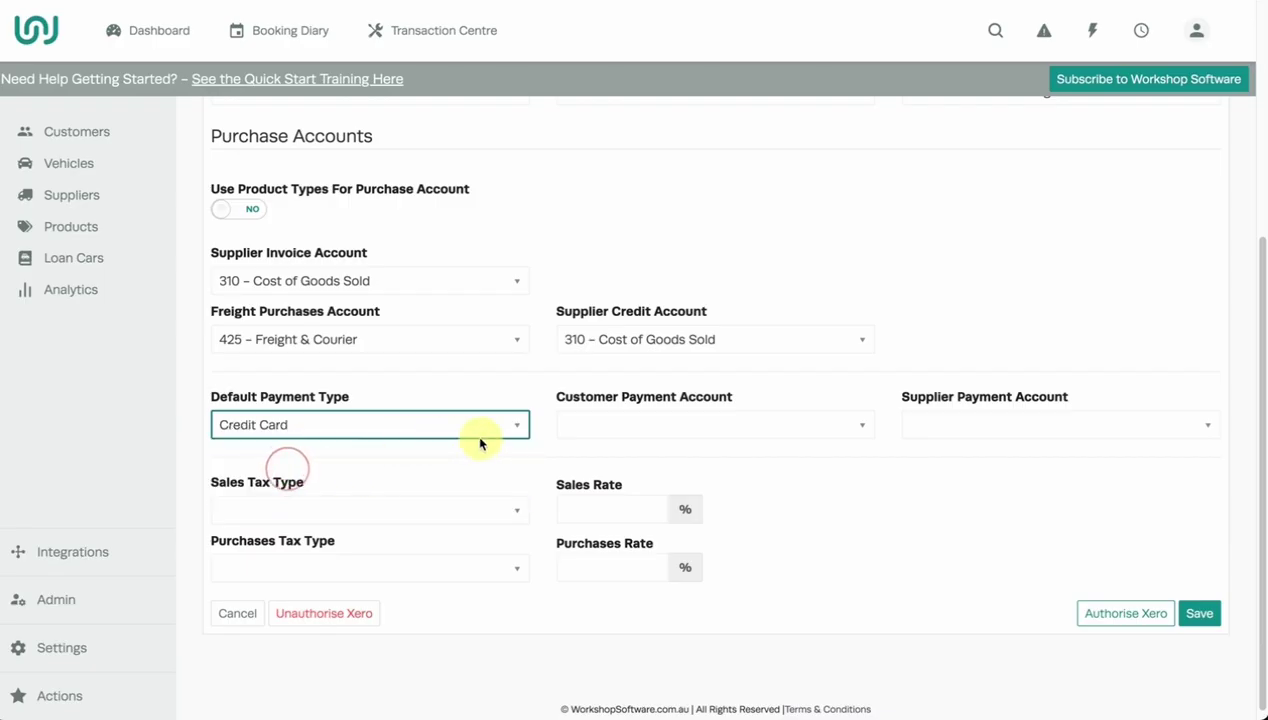
left_click(612, 432)
scroll(612, 432, "up", 1)
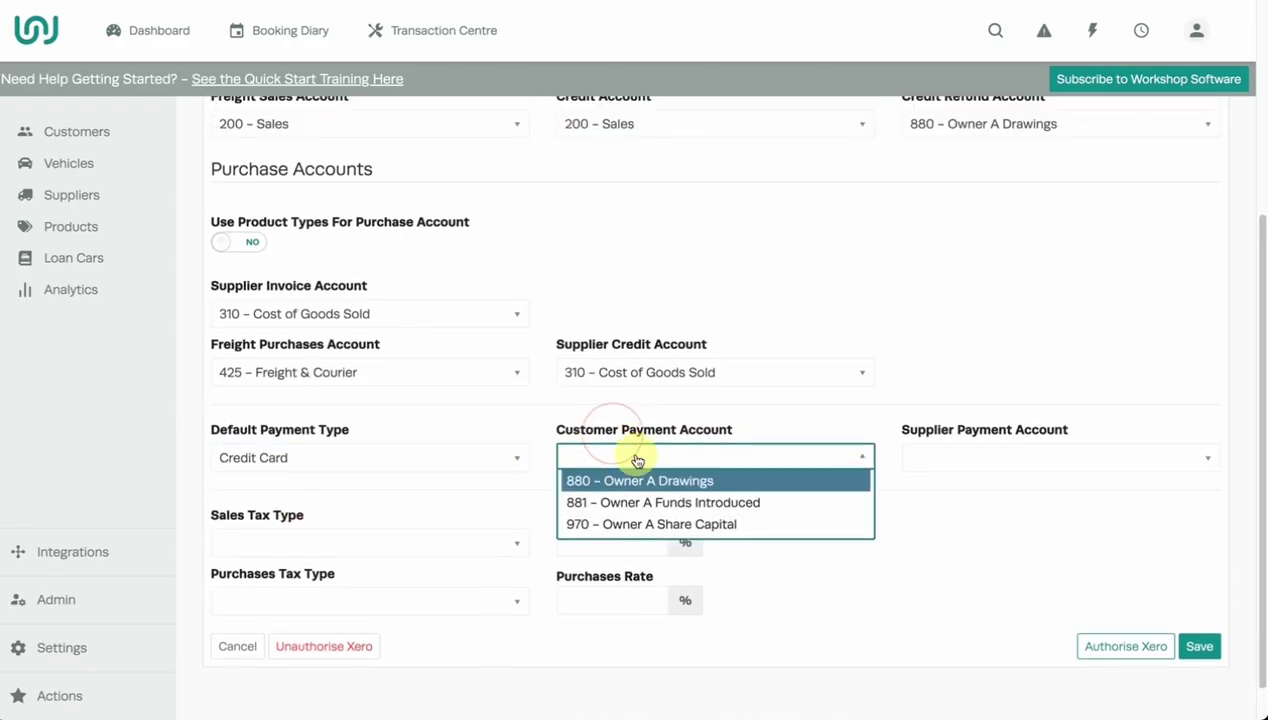
left_click(689, 481)
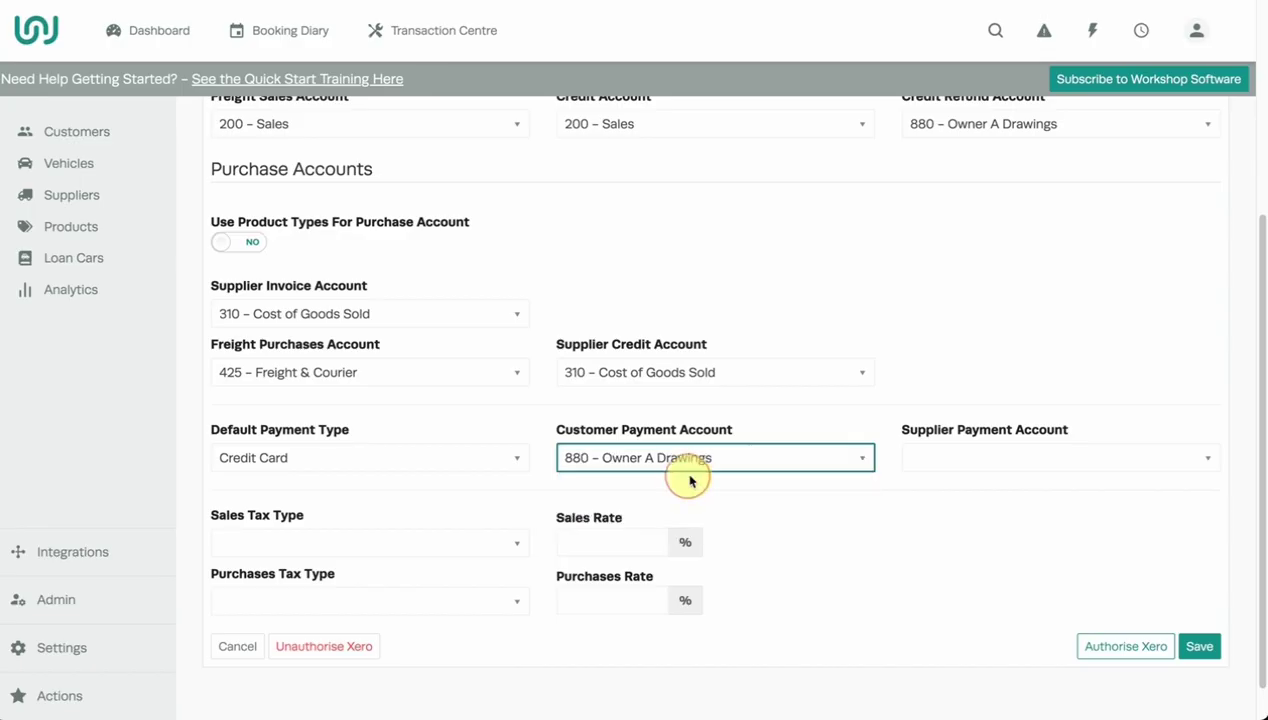
left_click(922, 457)
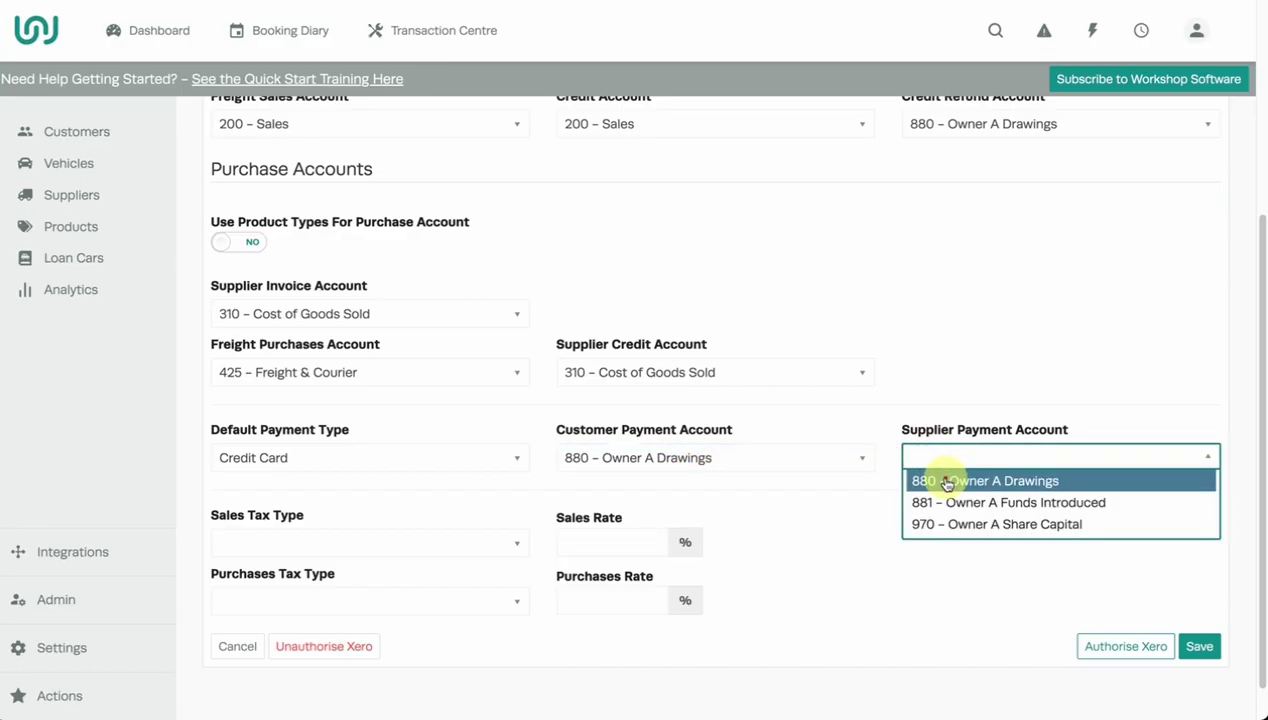
left_click(947, 481)
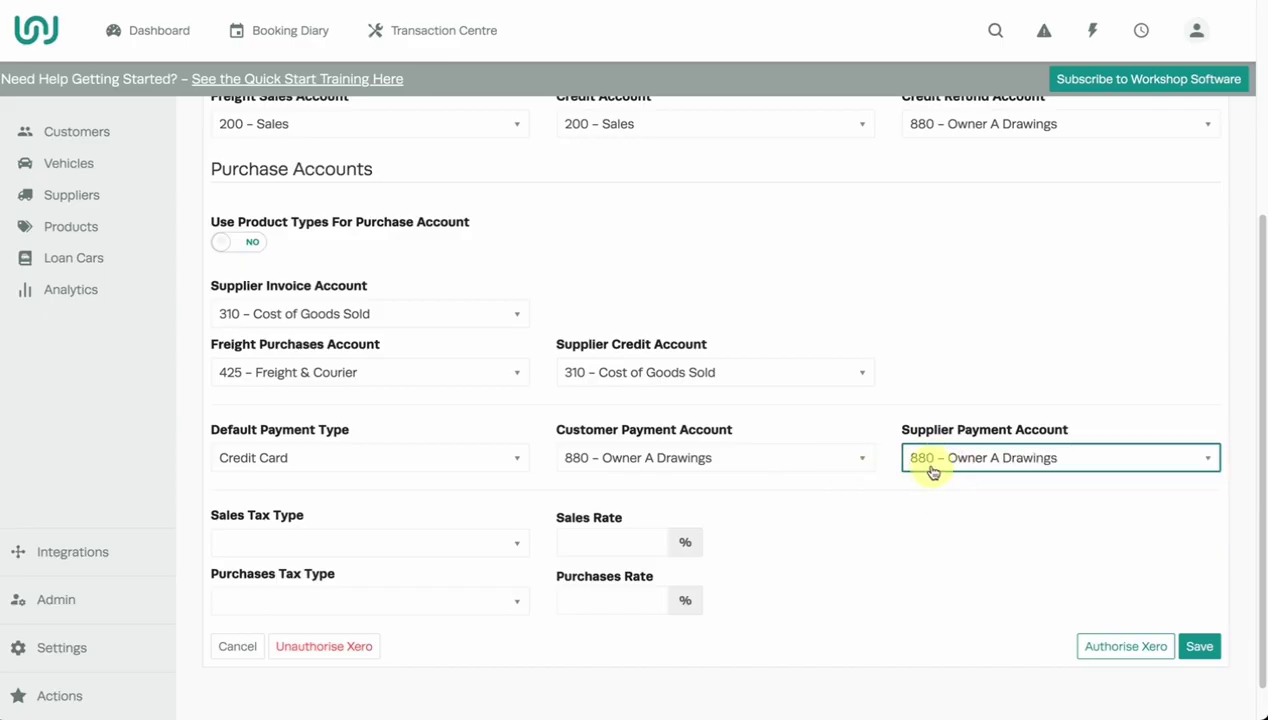
Set the sales tax type to GST on Income and the purchases tax type to GST on Expenses.
scroll(1075, 215, "up", 1)
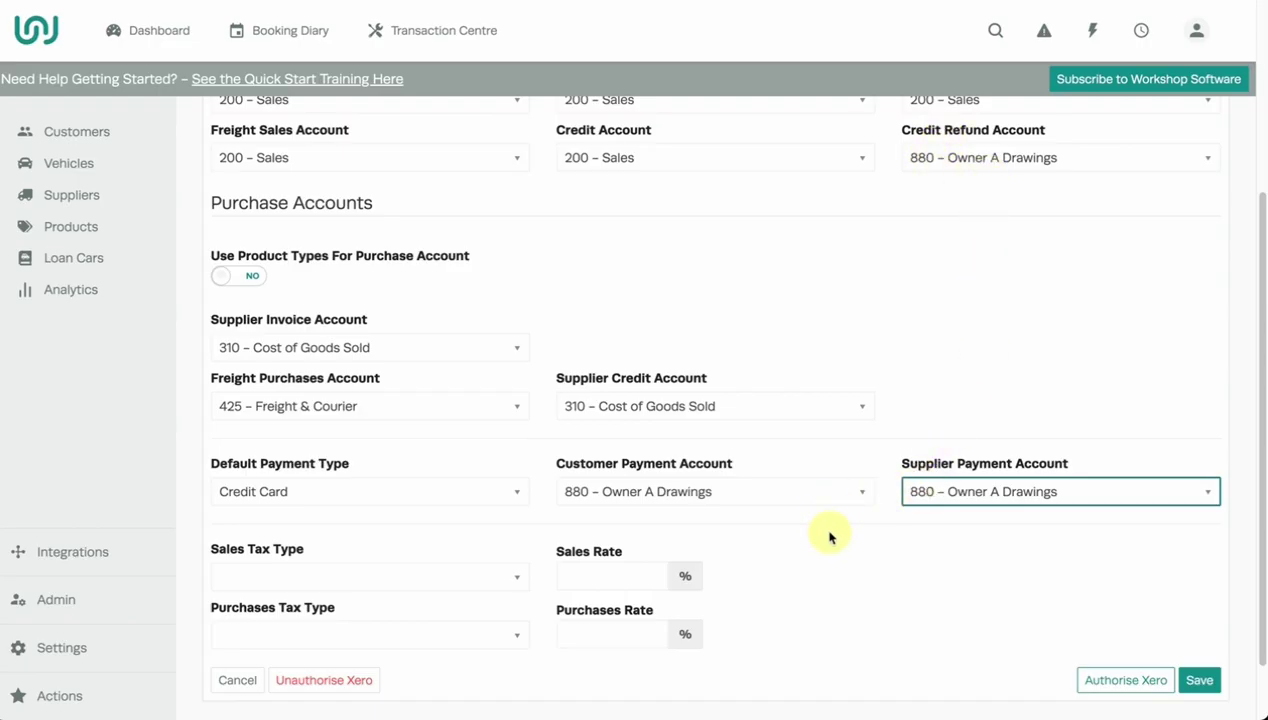
scroll(827, 543, "down", 2)
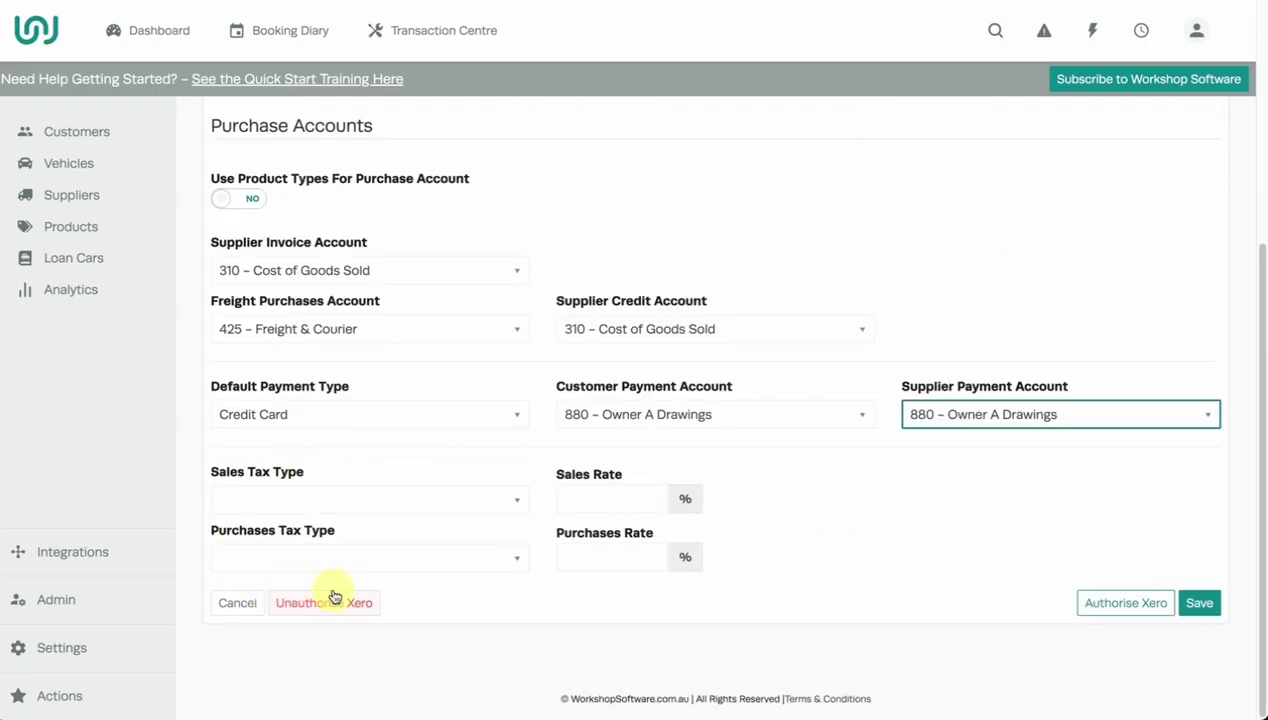
left_click(344, 502)
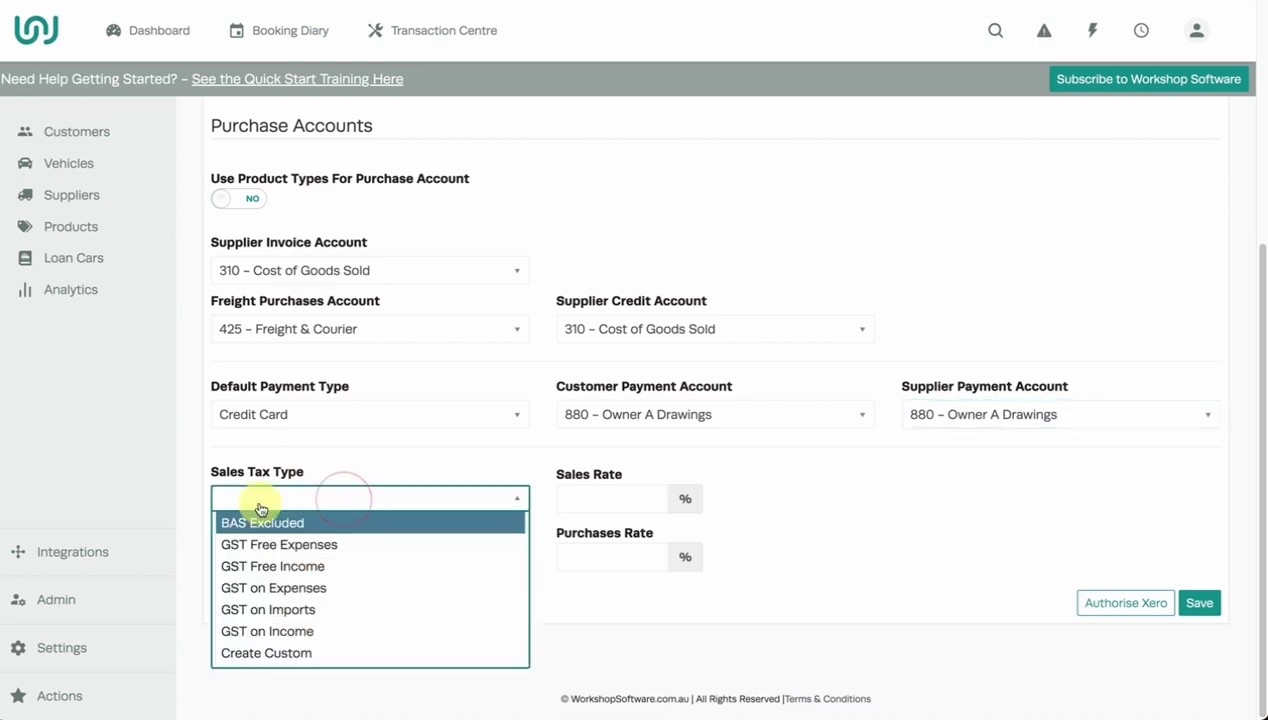
left_click(312, 632)
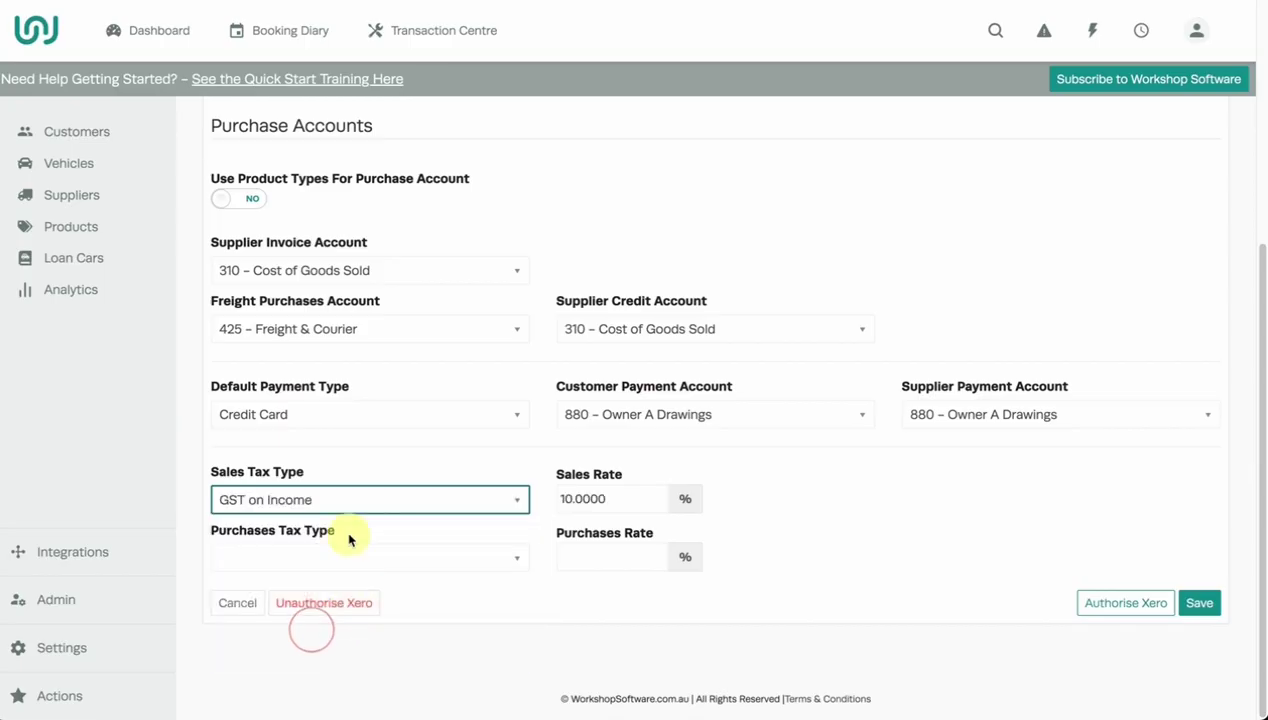
left_click(345, 556)
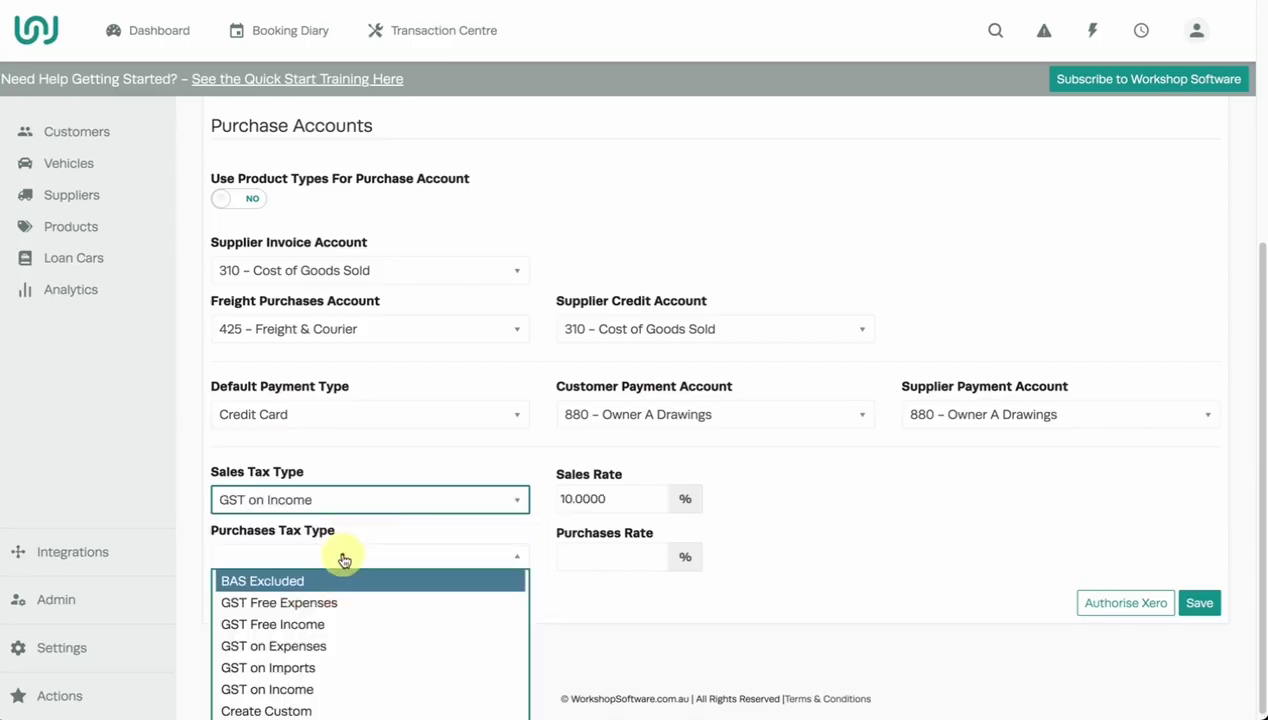
left_click(335, 654)
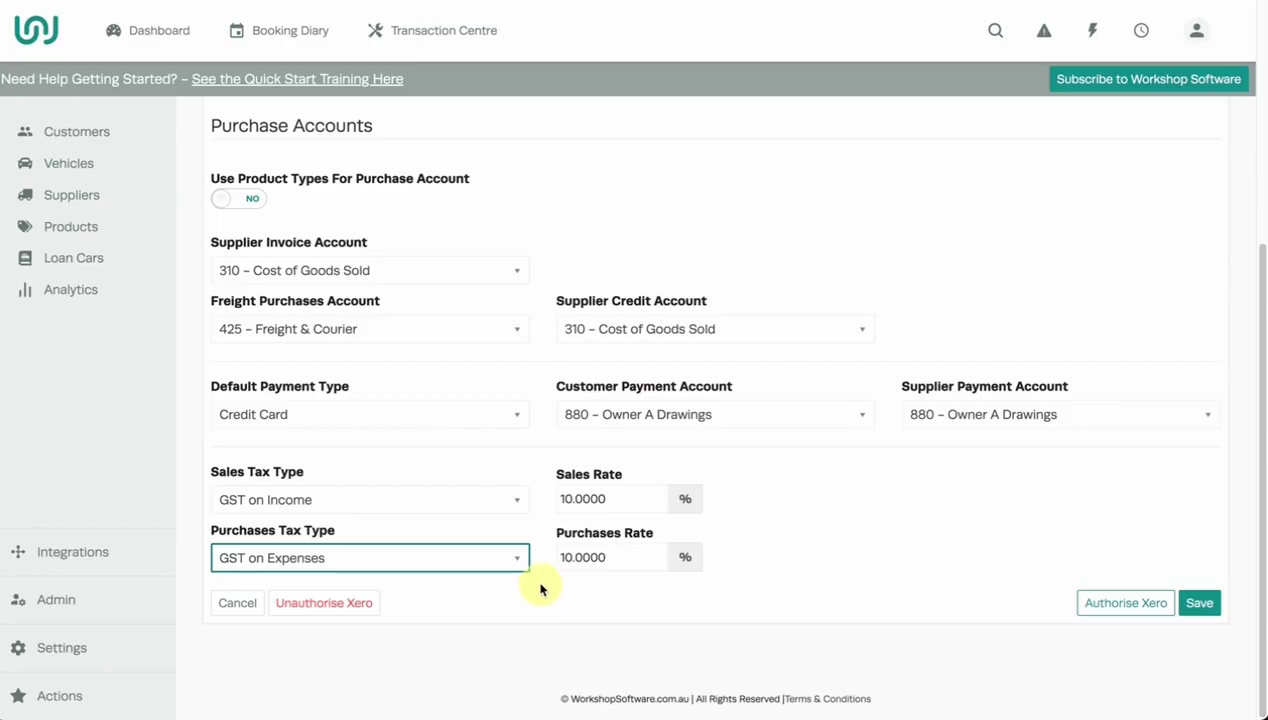
Examine the tax type options available for sales, keeping the current selection.
scroll(535, 588, "up", 1)
scroll(305, 545, "up", 1)
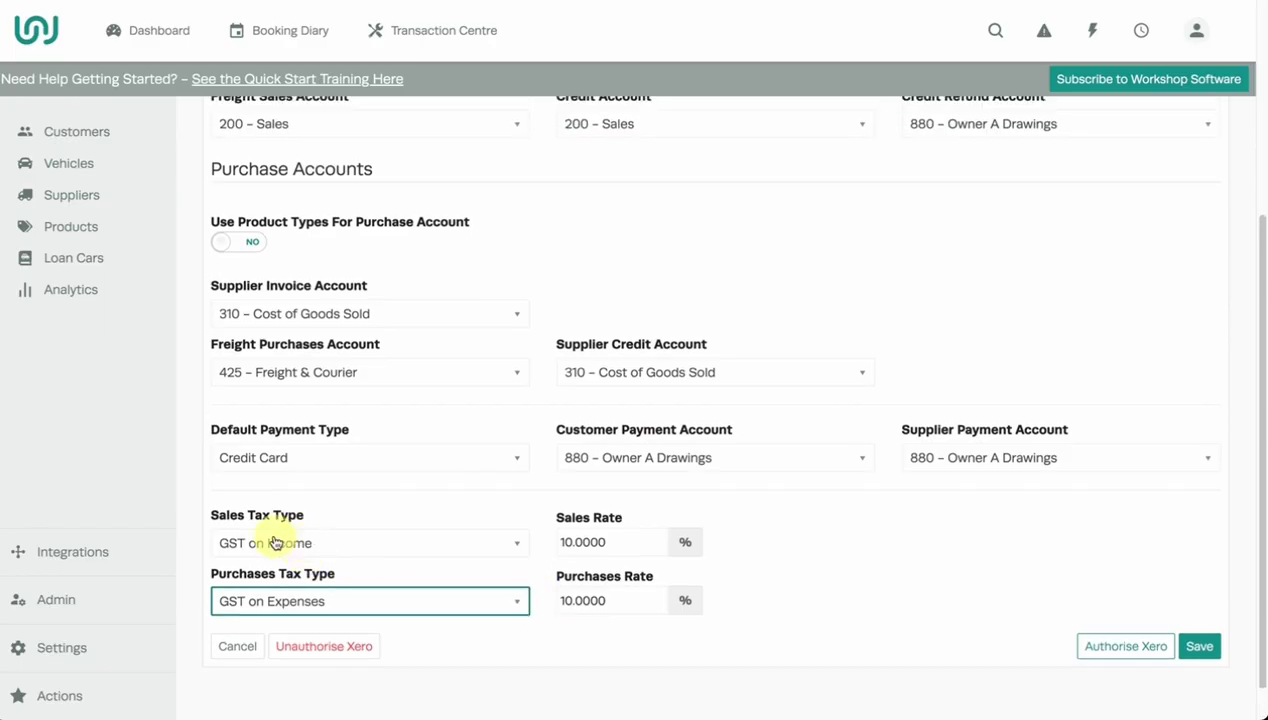
scroll(249, 529, "down", 1)
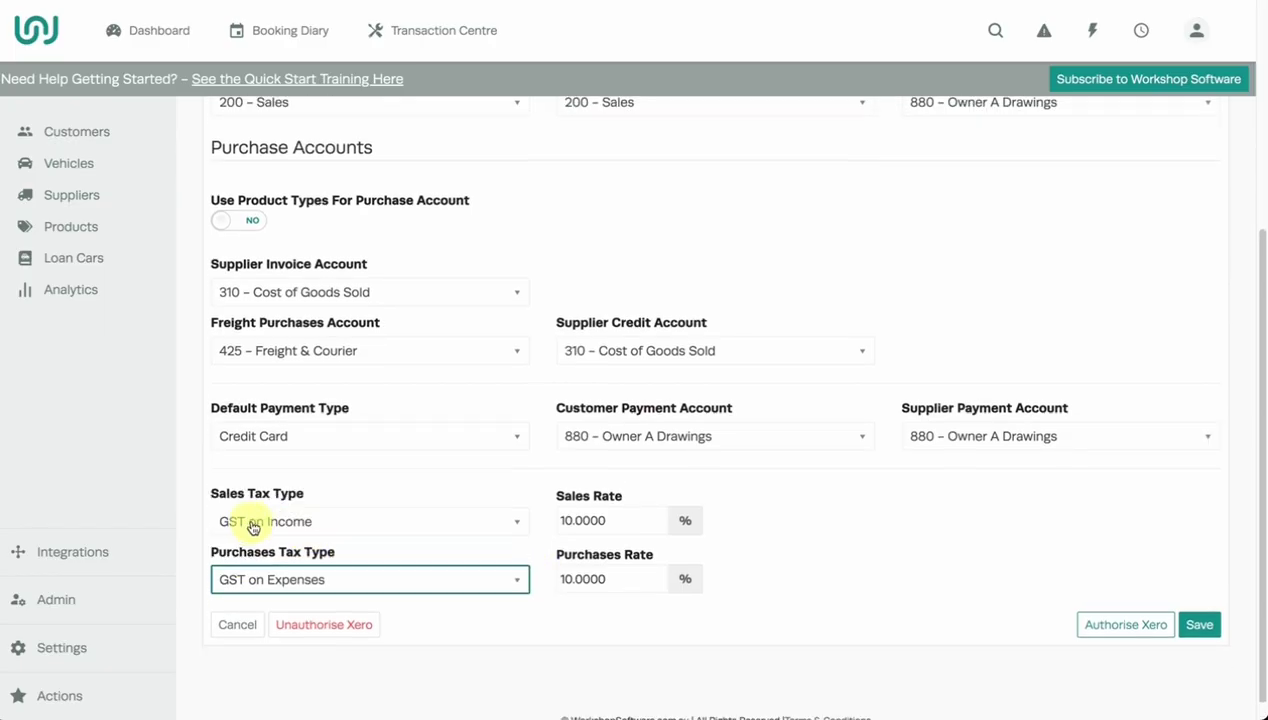
left_click(253, 528)
left_click(217, 492)
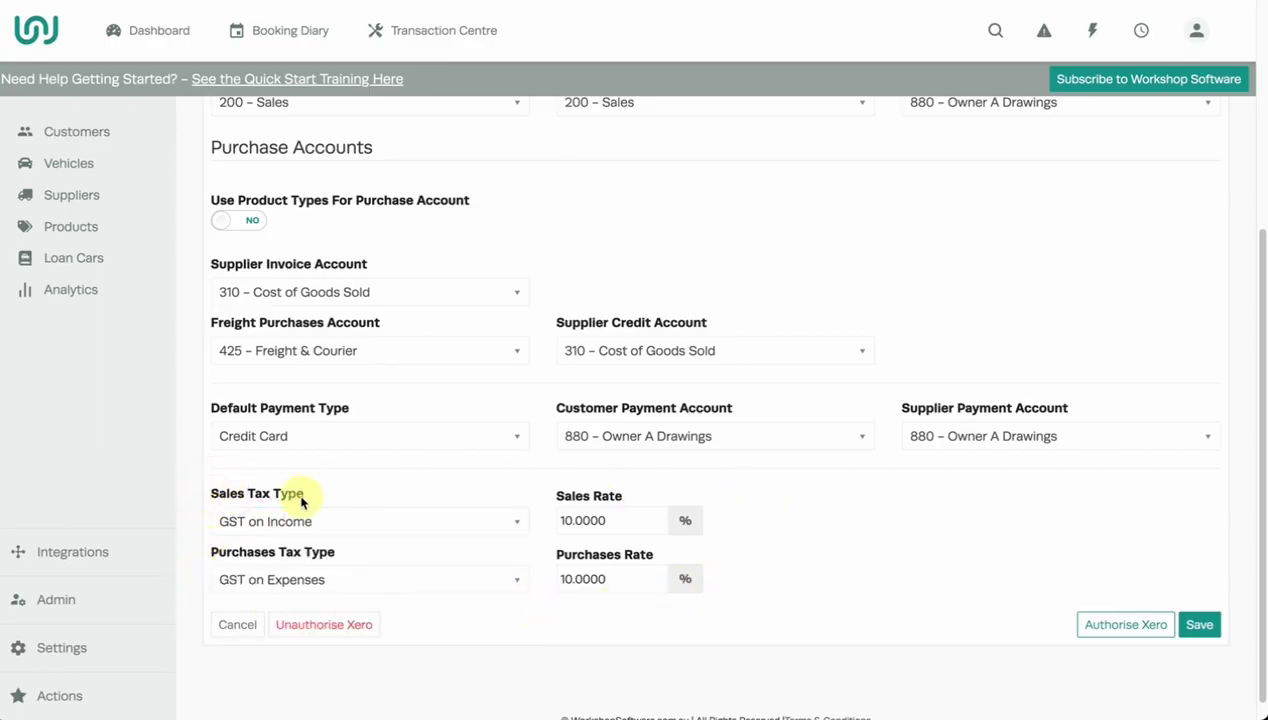
left_click(252, 523)
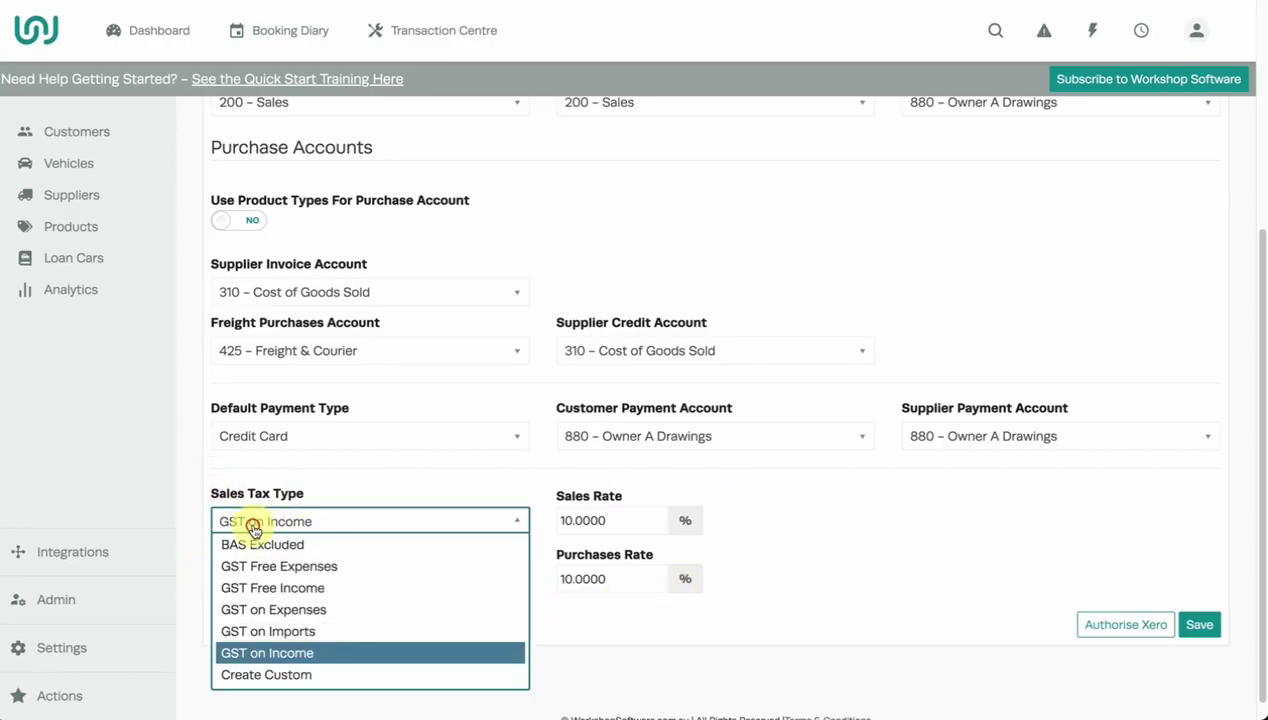
left_click(200, 460)
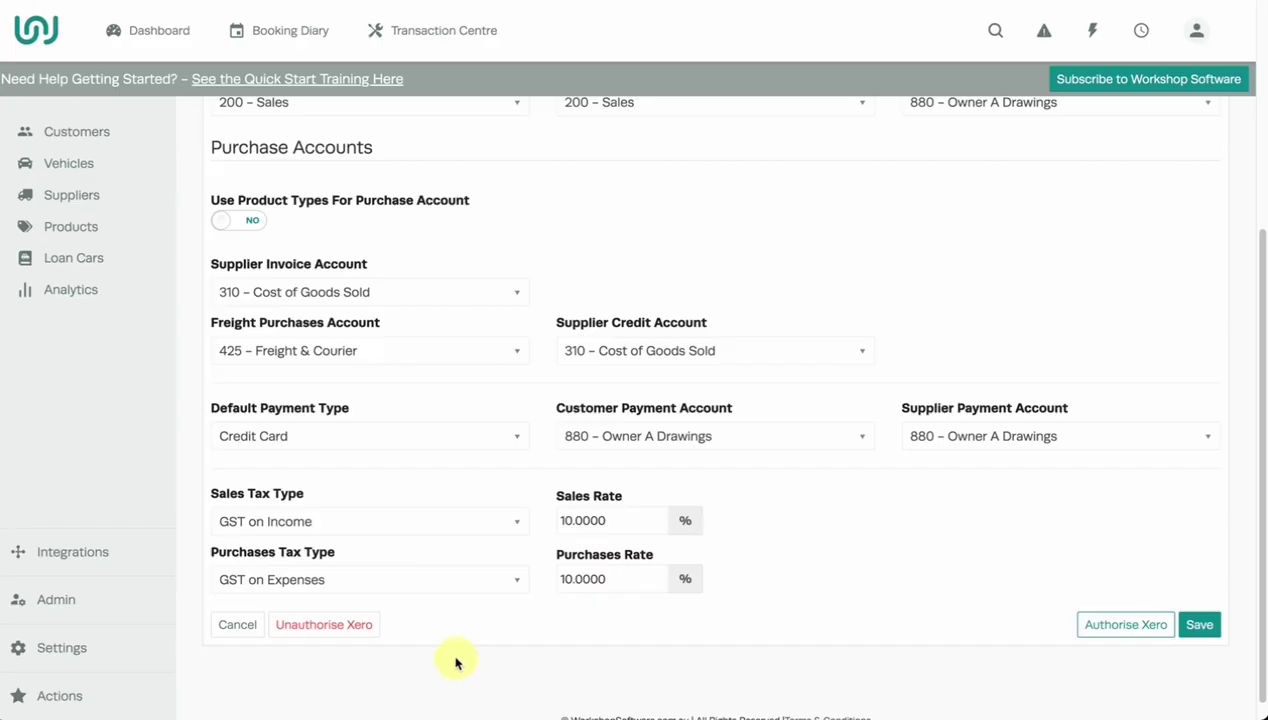
Review the completed account mappings and save the Xero integration settings.
scroll(448, 649, "down", 1)
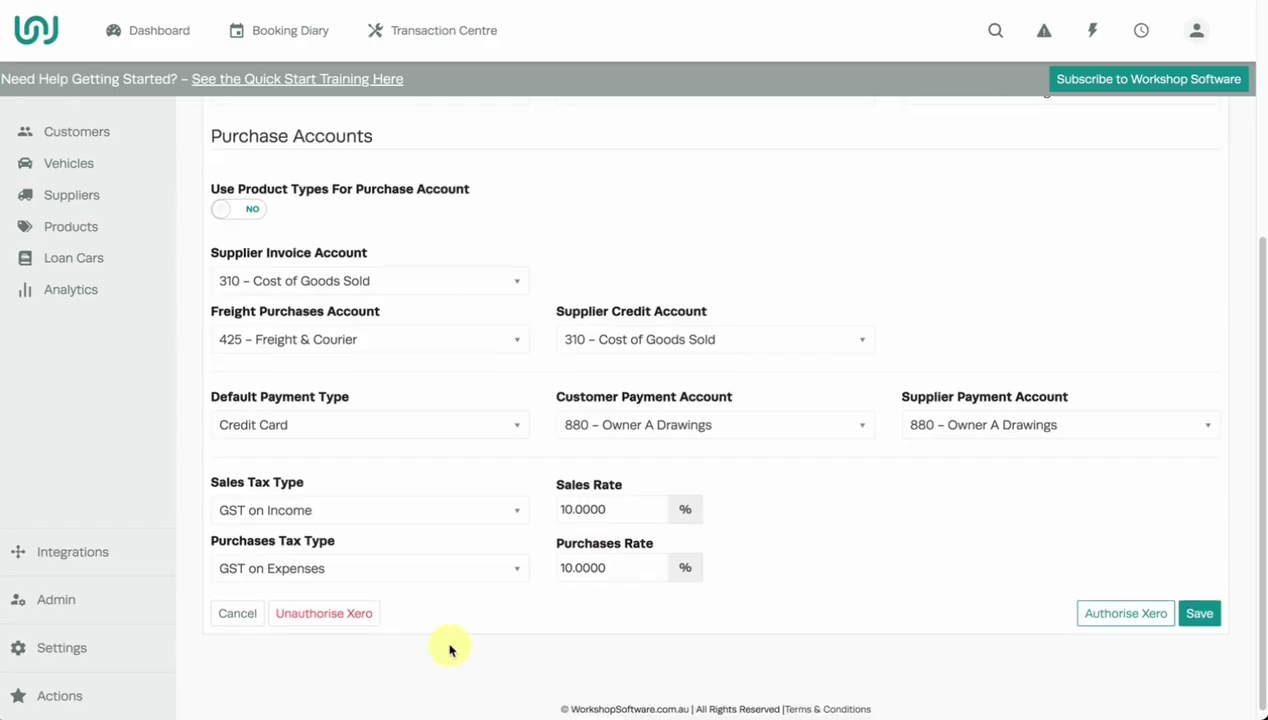
scroll(775, 628, "up", 3)
scroll(785, 625, "up", 2)
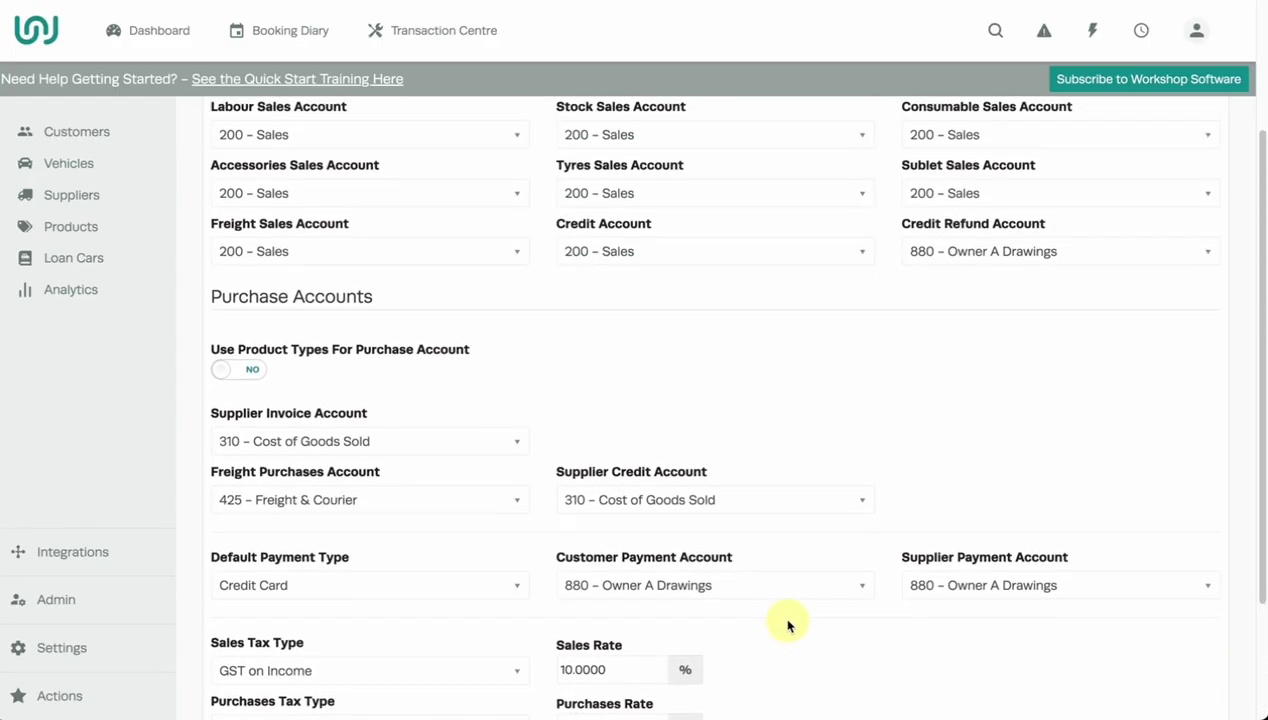
scroll(888, 585, "down", 5)
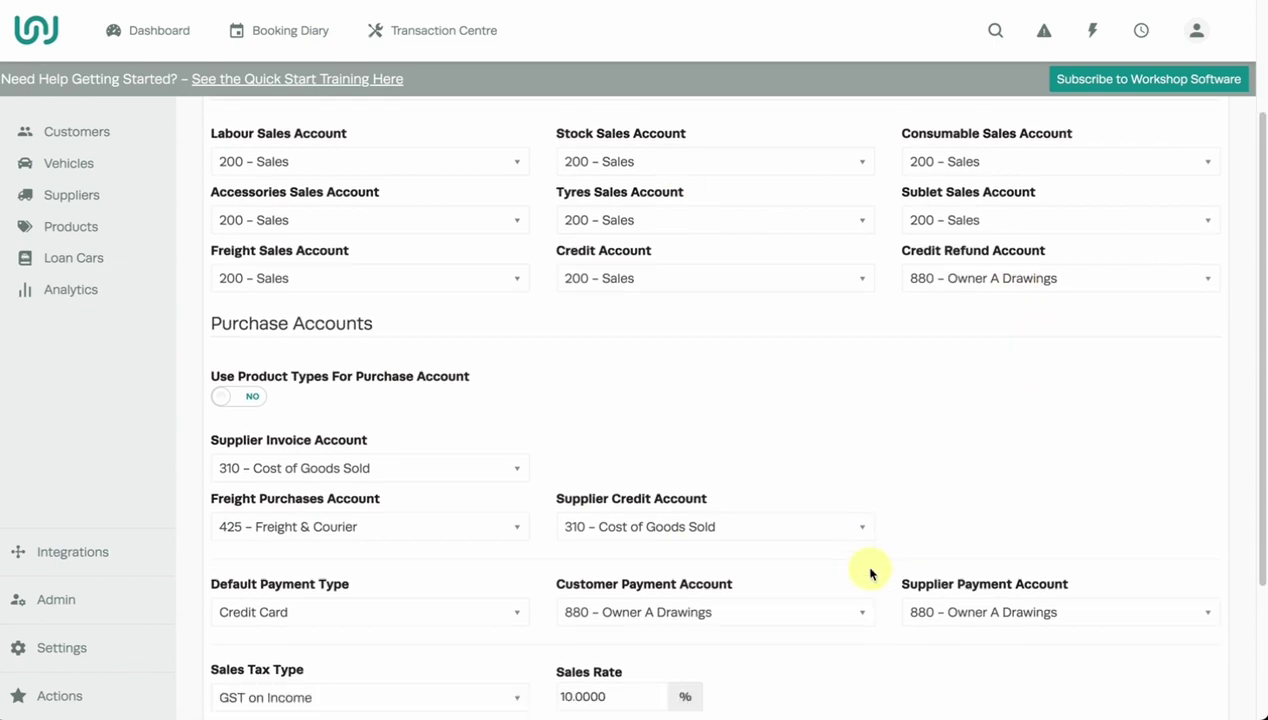
left_click(1202, 604)
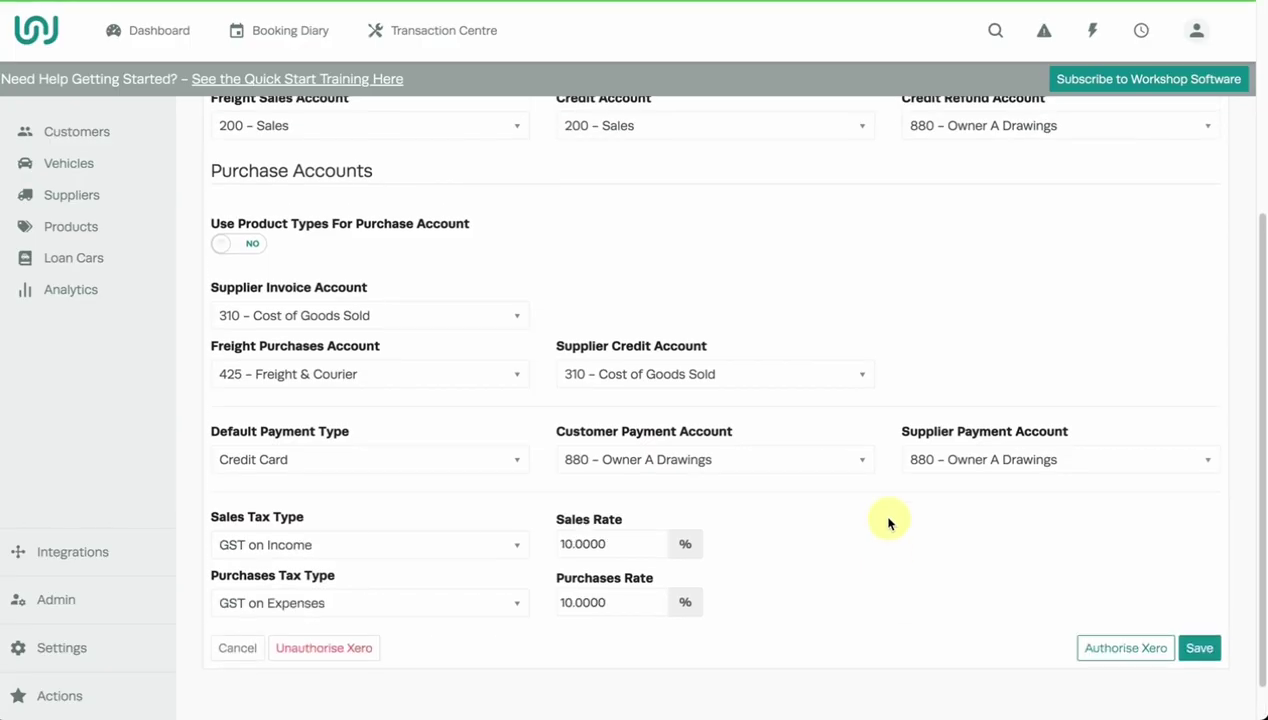
scroll(888, 523, "up", 2)
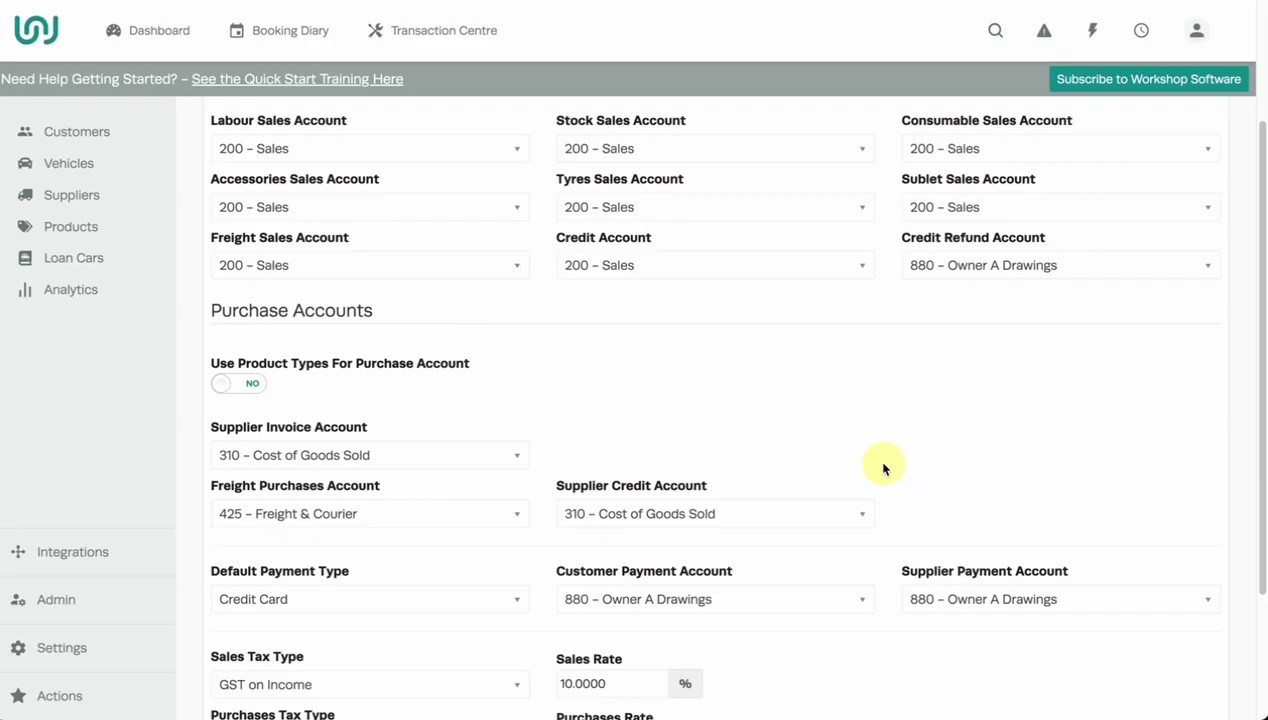
scroll(922, 490, "down", 1)
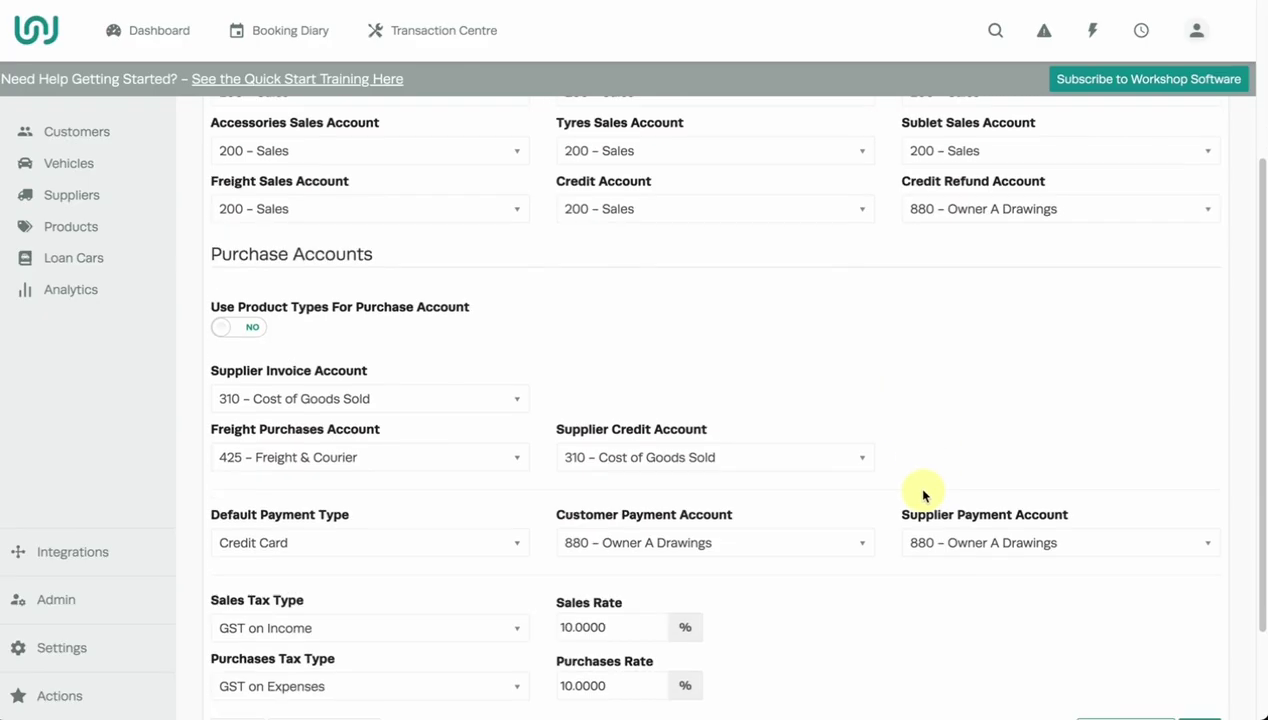
scroll(914, 481, "up", 1)
scroll(808, 495, "up", 1)
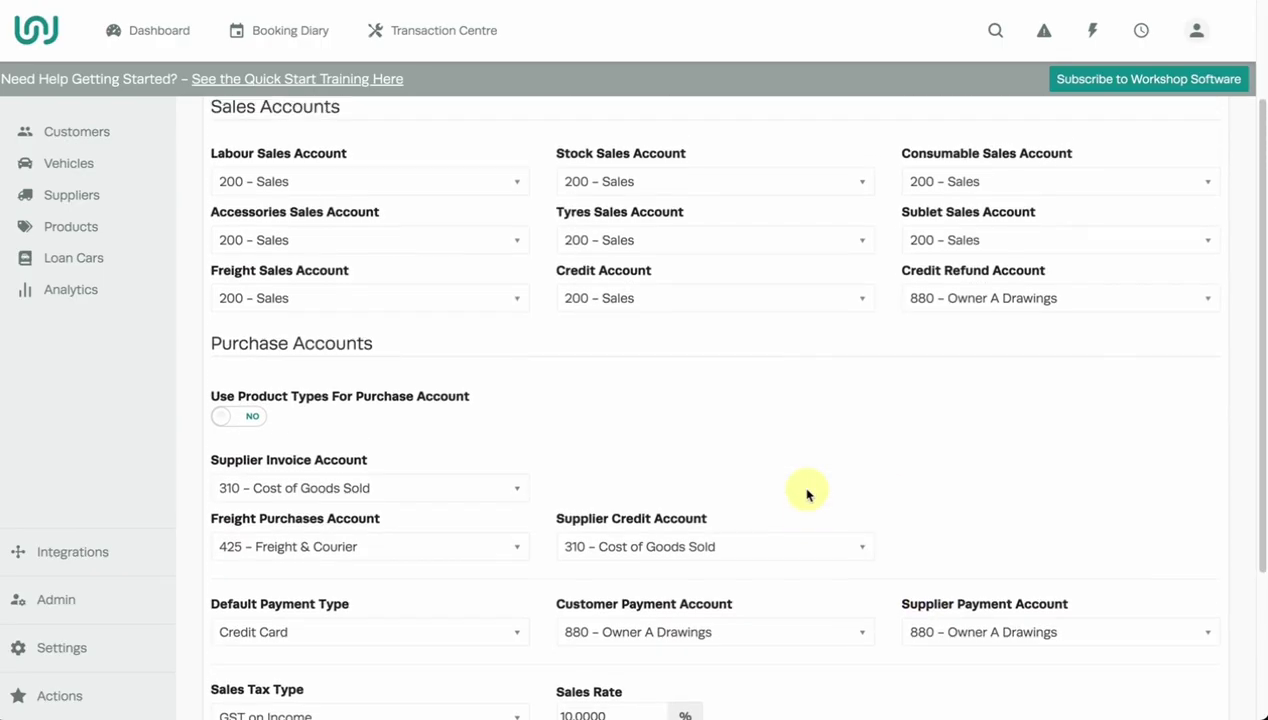
scroll(813, 497, "up", 2)
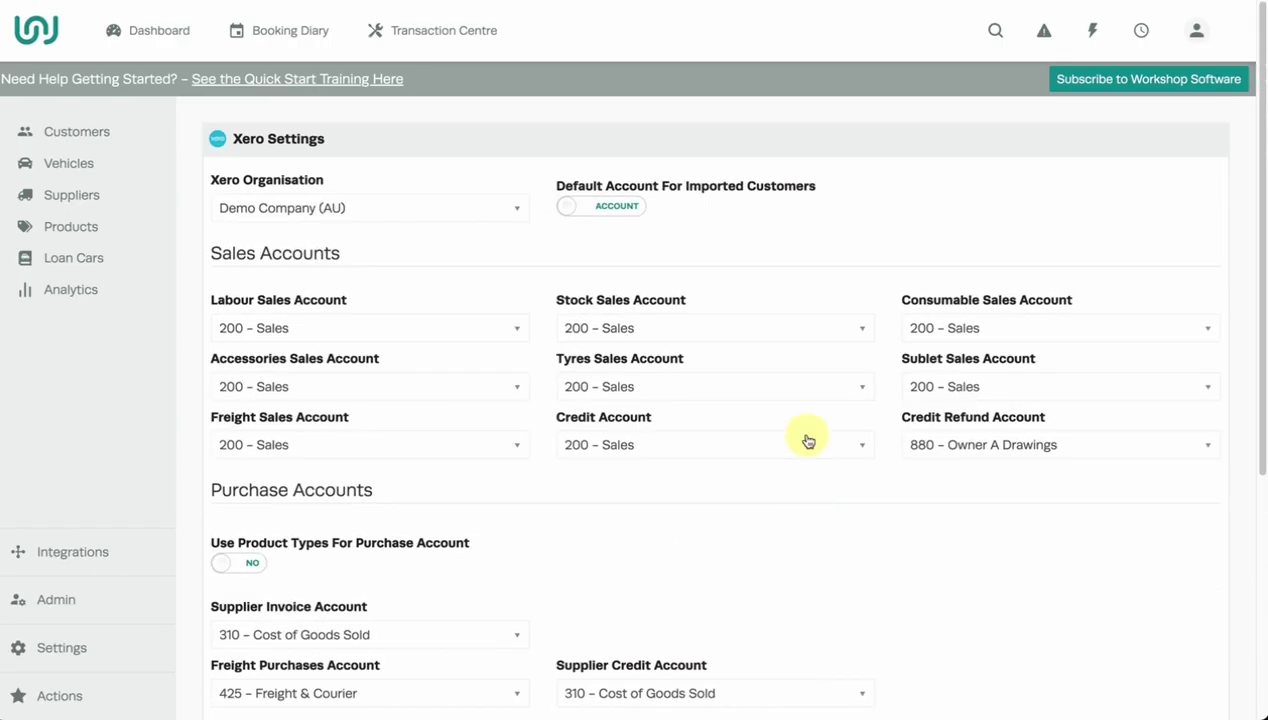
Examine the Sync Xero dialog and its error-notification email field, and close it without starting the sync.
left_click(1092, 29)
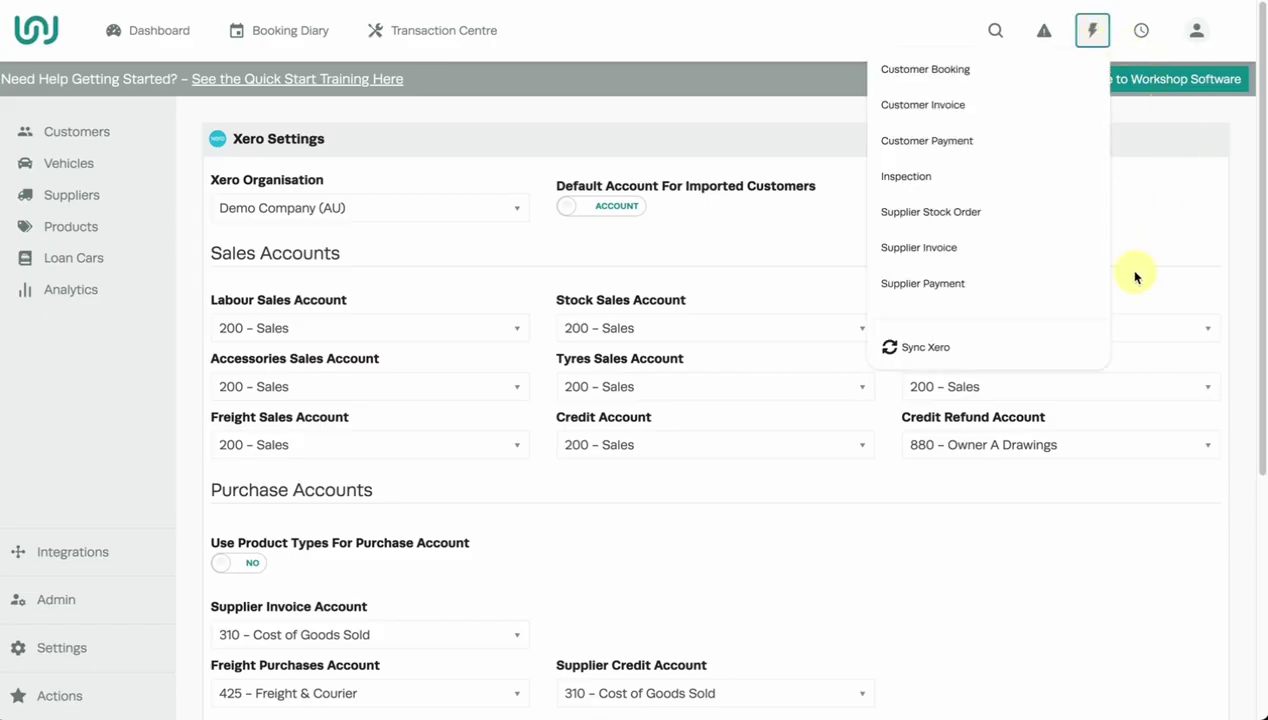
left_click(1013, 353)
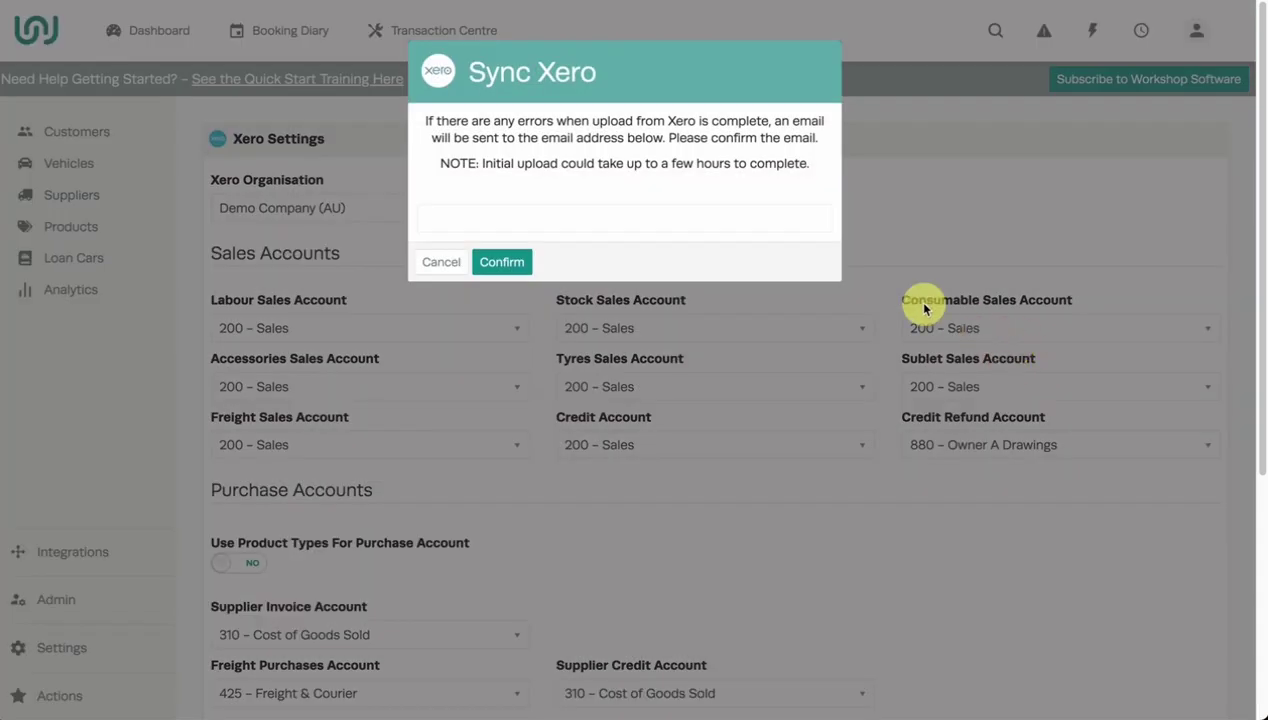
left_click(683, 218)
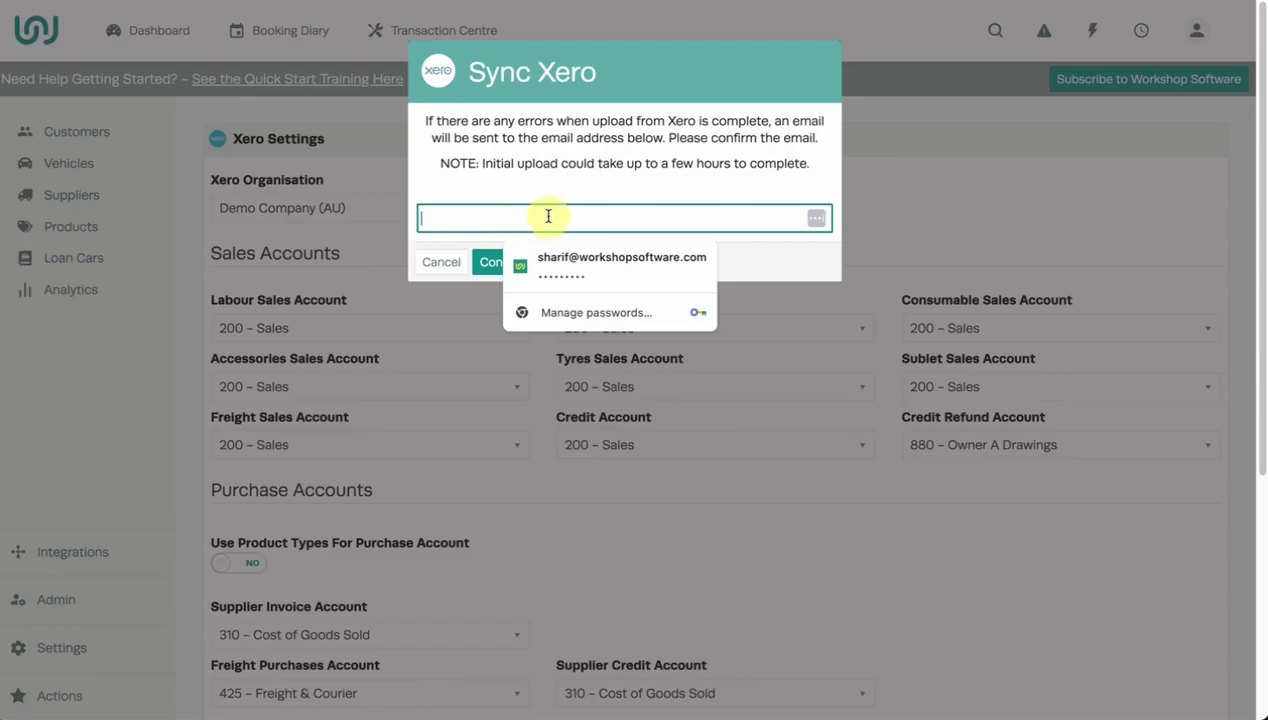
left_click(549, 170)
left_click(497, 219)
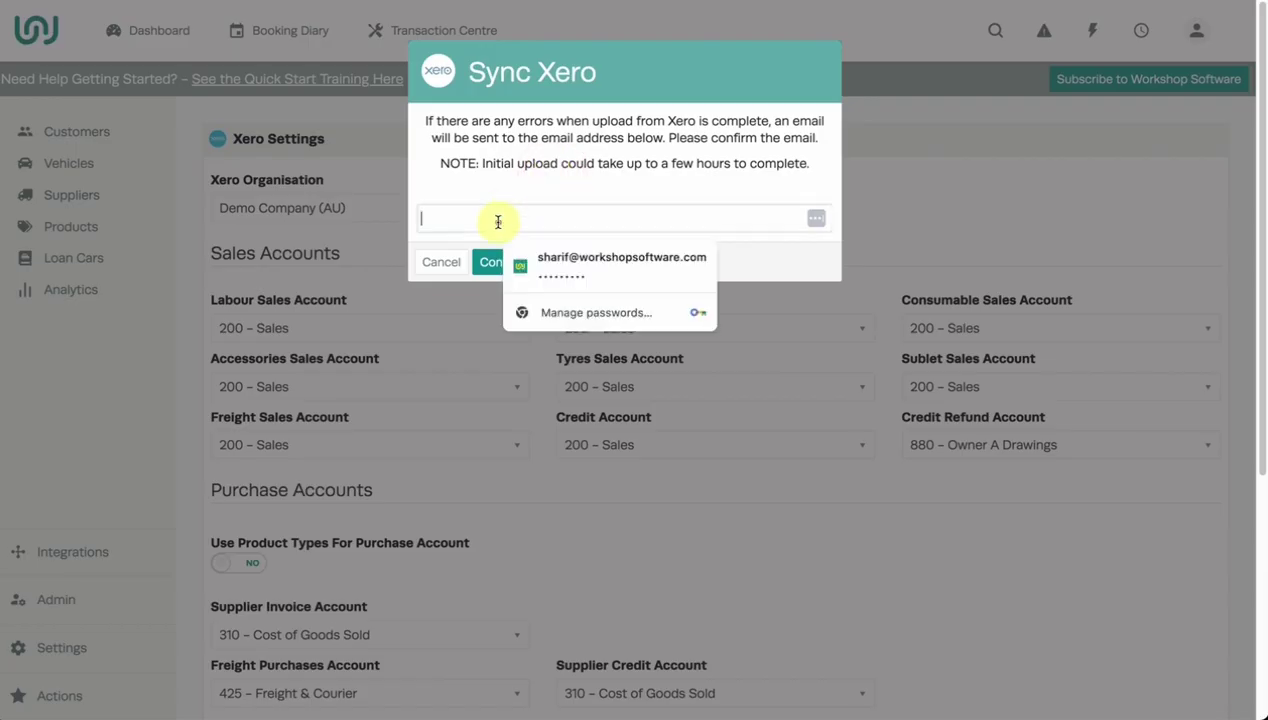
left_click(577, 160)
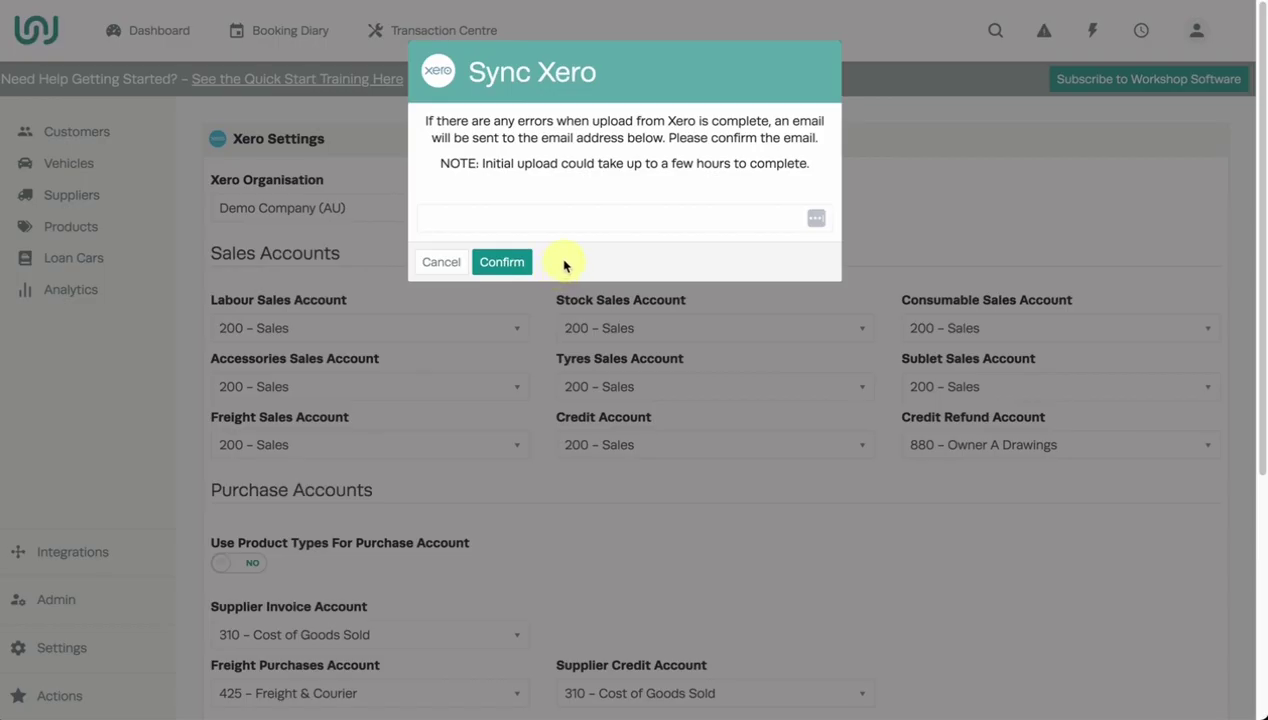
left_click(441, 264)
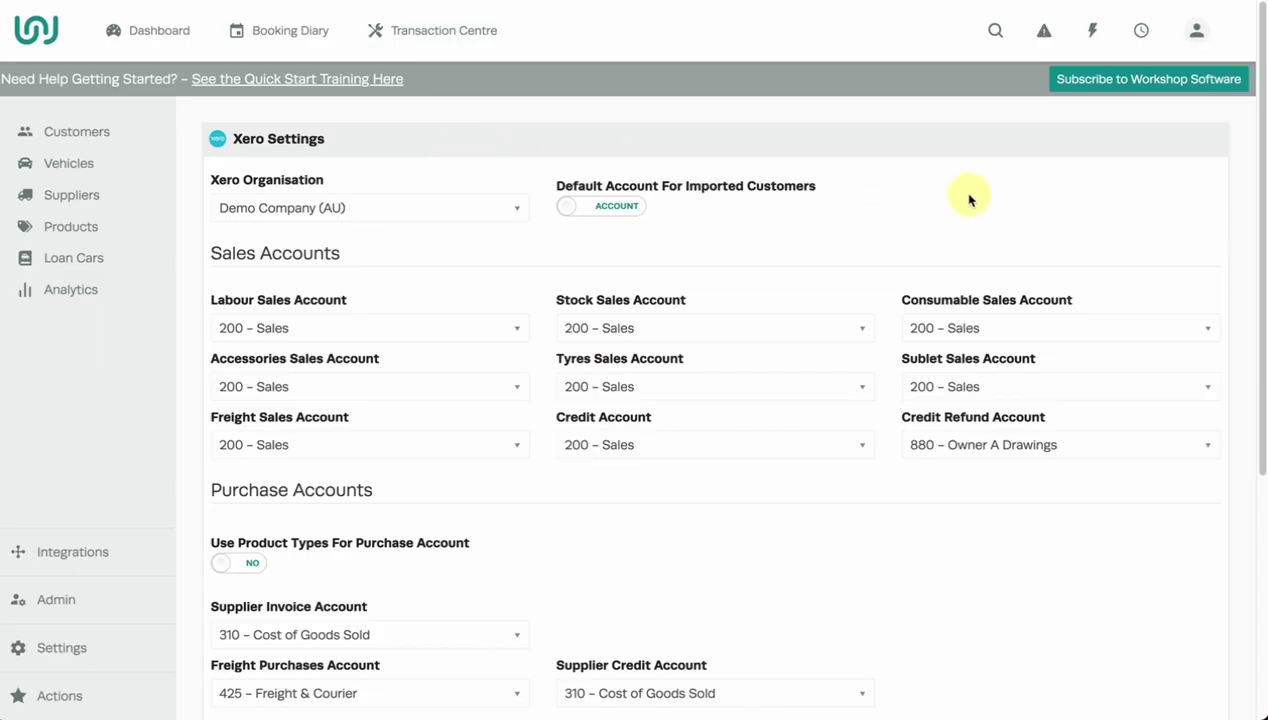
left_click(1090, 48)
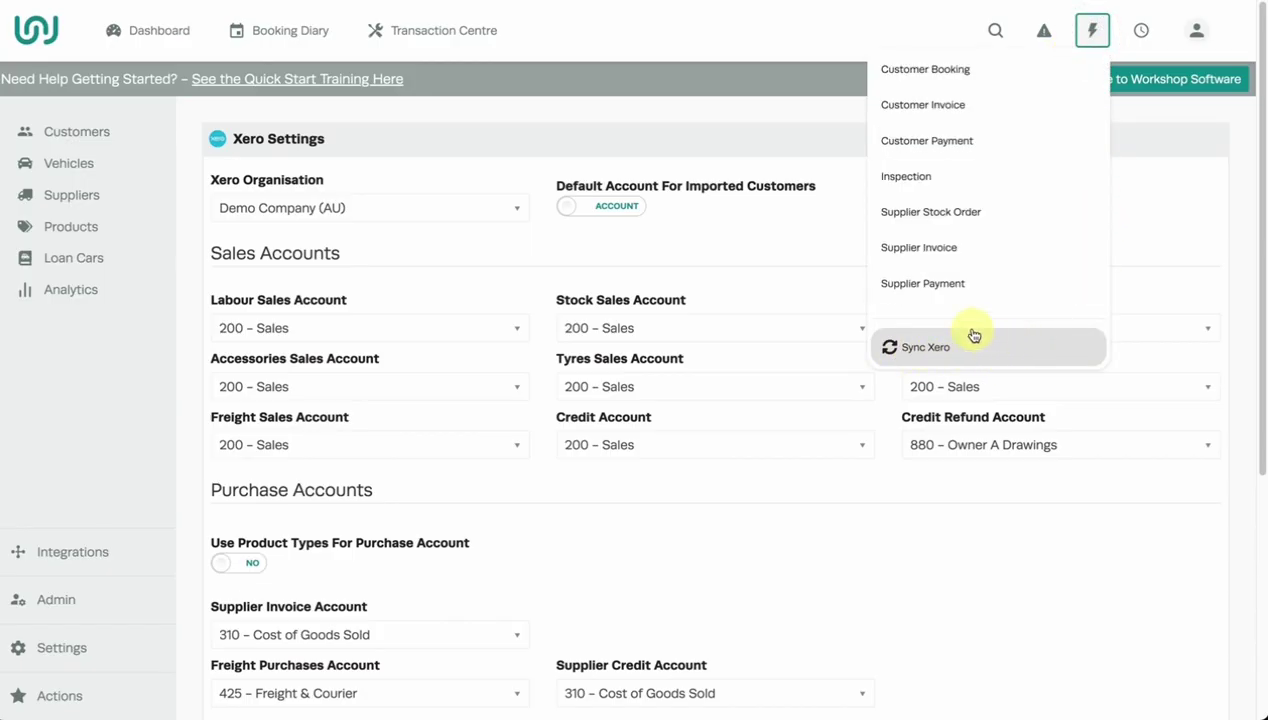
left_click(781, 265)
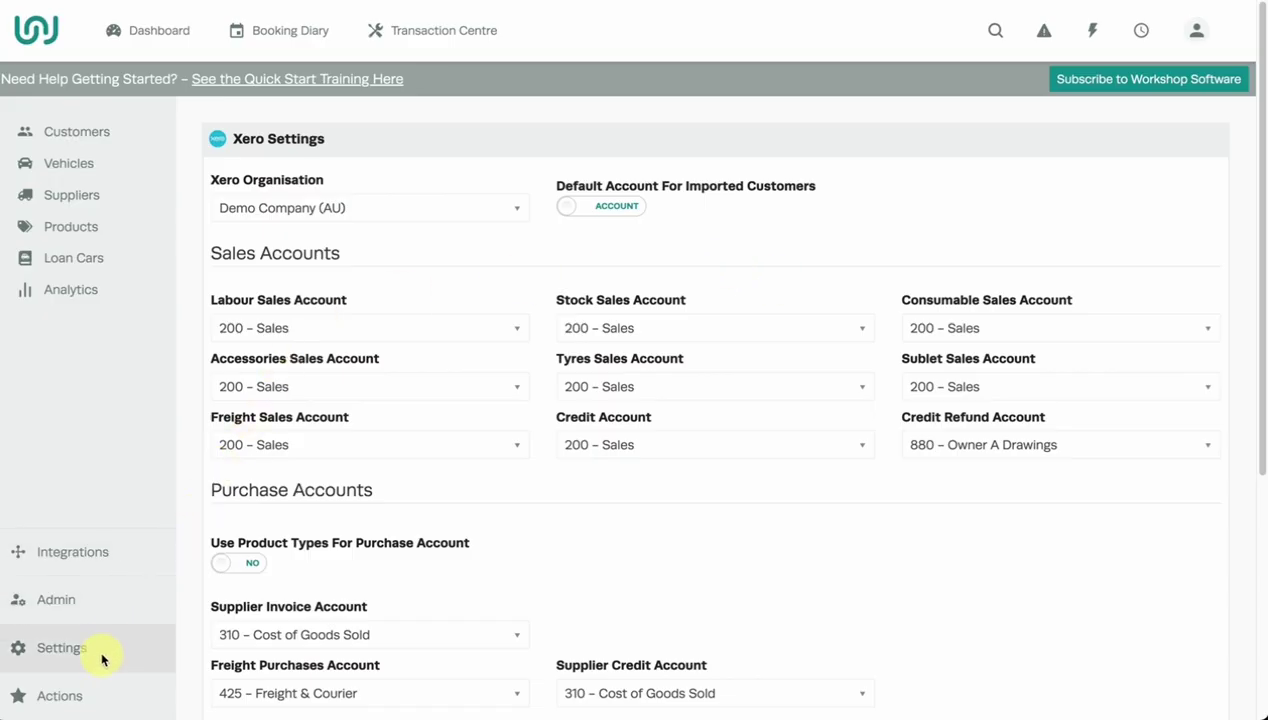
Open the company lists in the settings and bring up the Product Groups section.
left_click(62, 648)
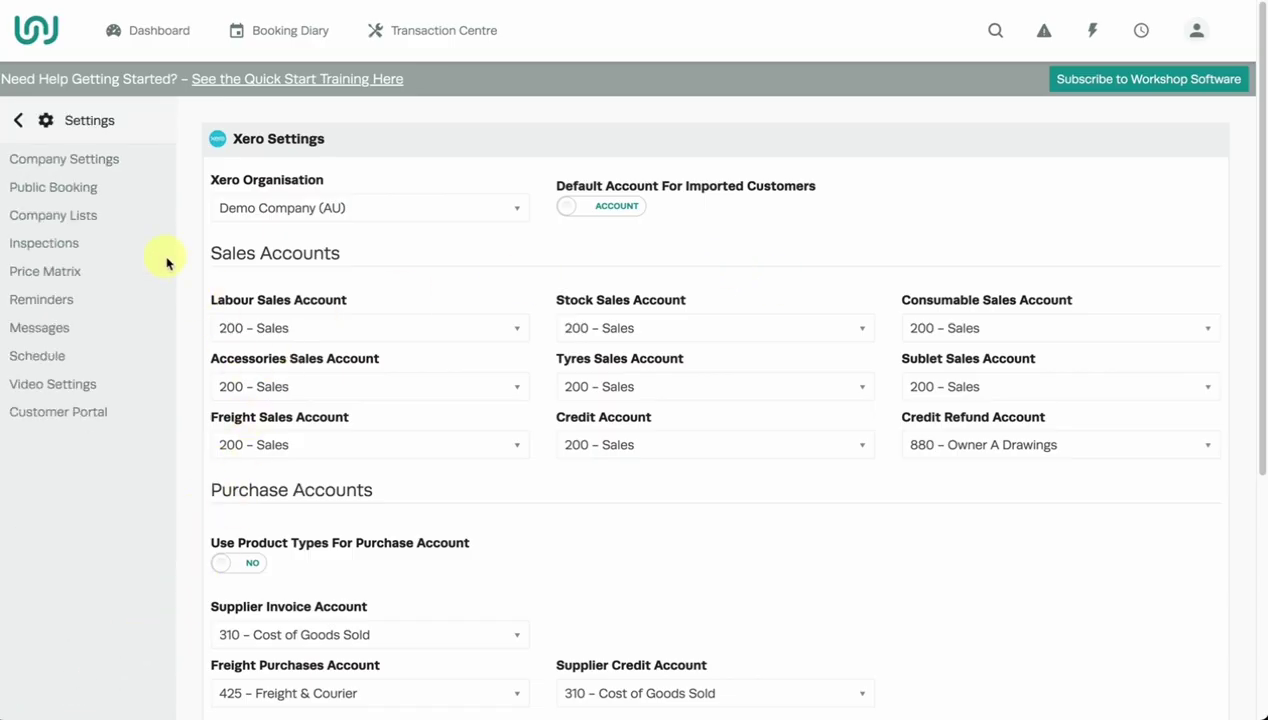
left_click(107, 226)
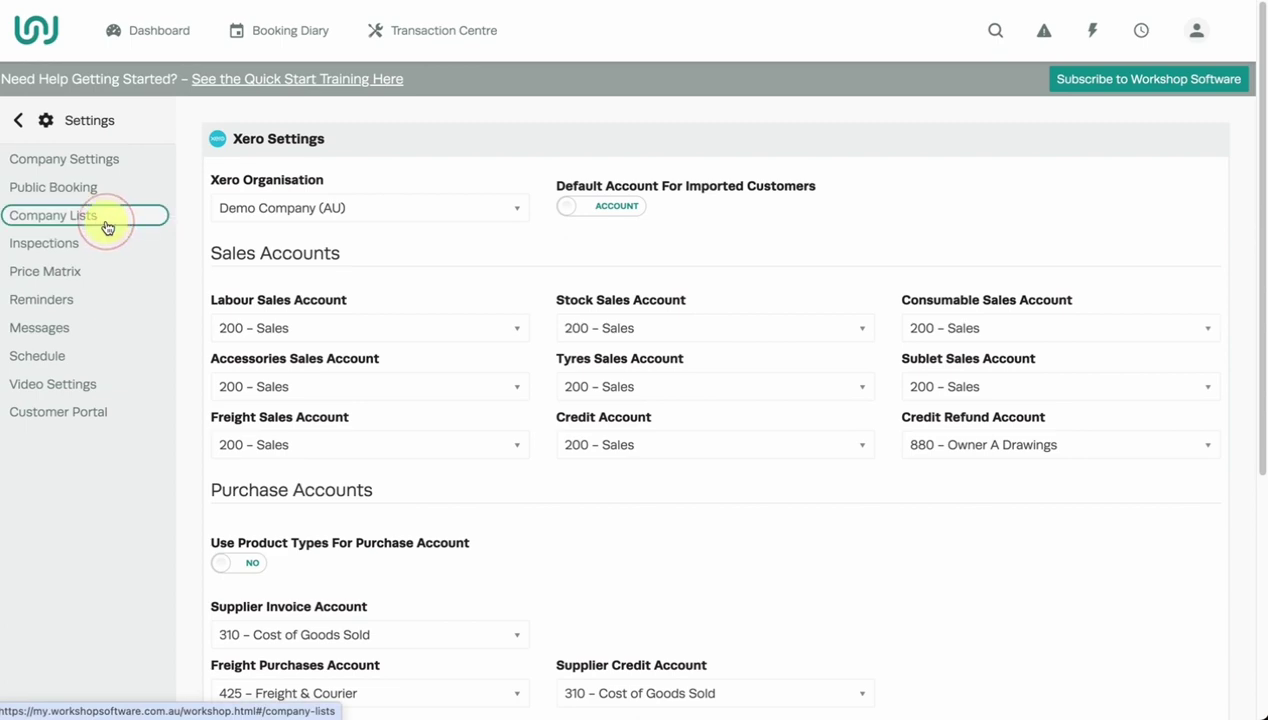
scroll(555, 238, "down", 5)
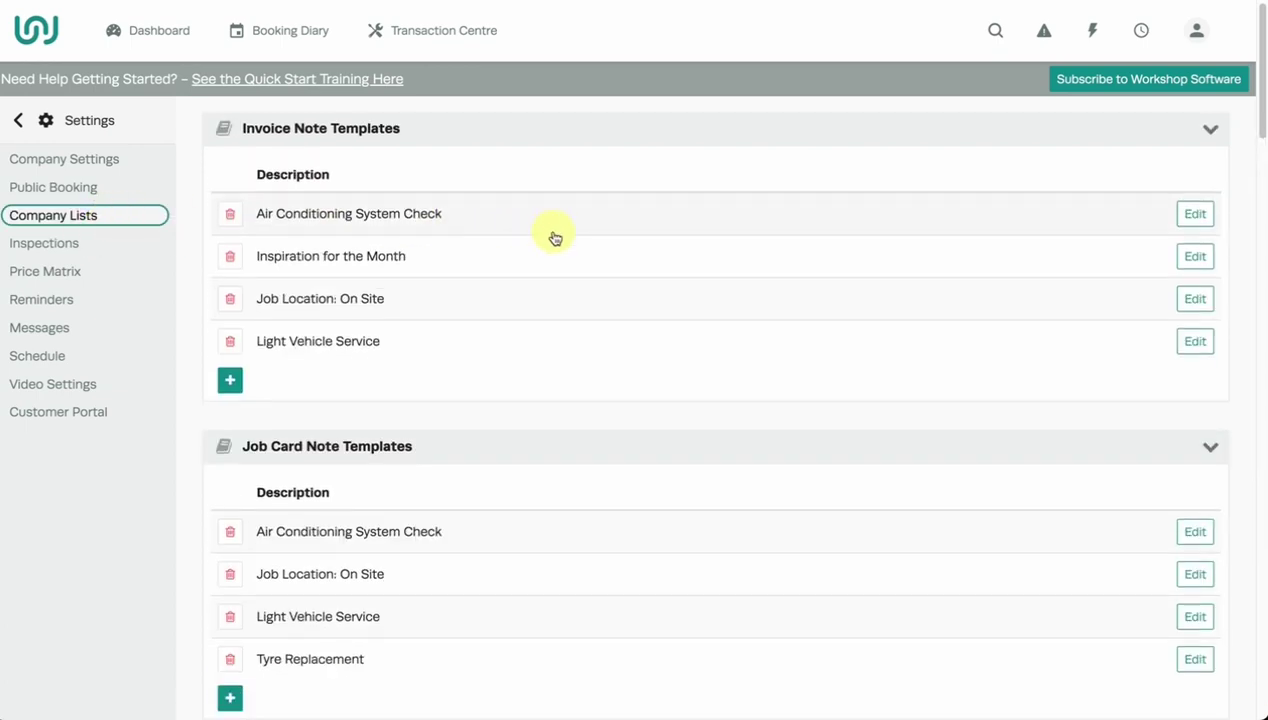
scroll(1078, 332, "down", 15)
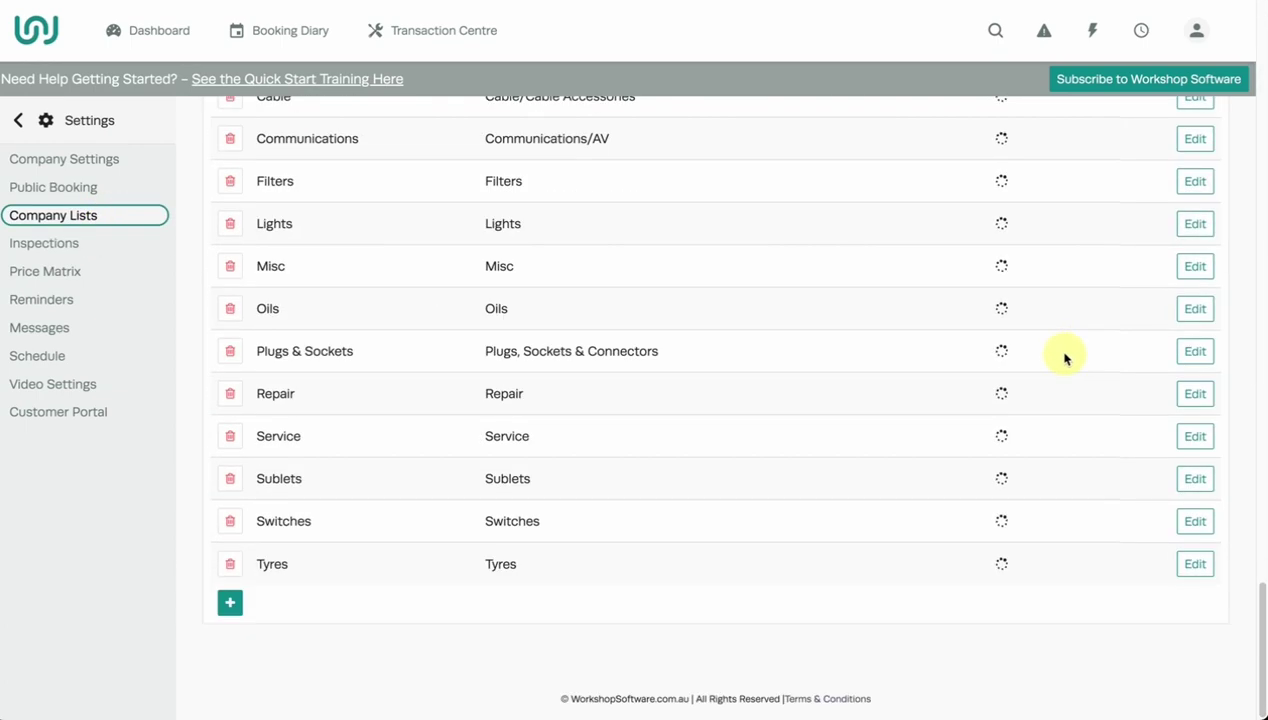
scroll(928, 334, "up", 5)
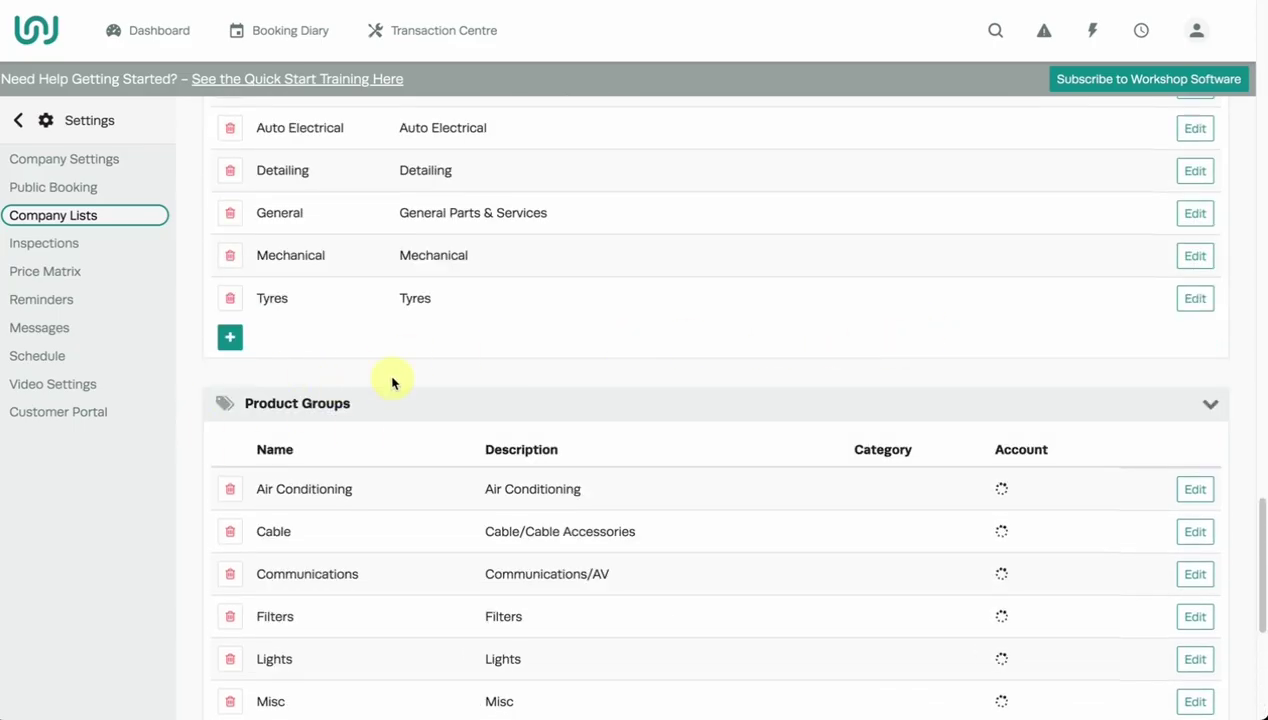
scroll(391, 383, "down", 1)
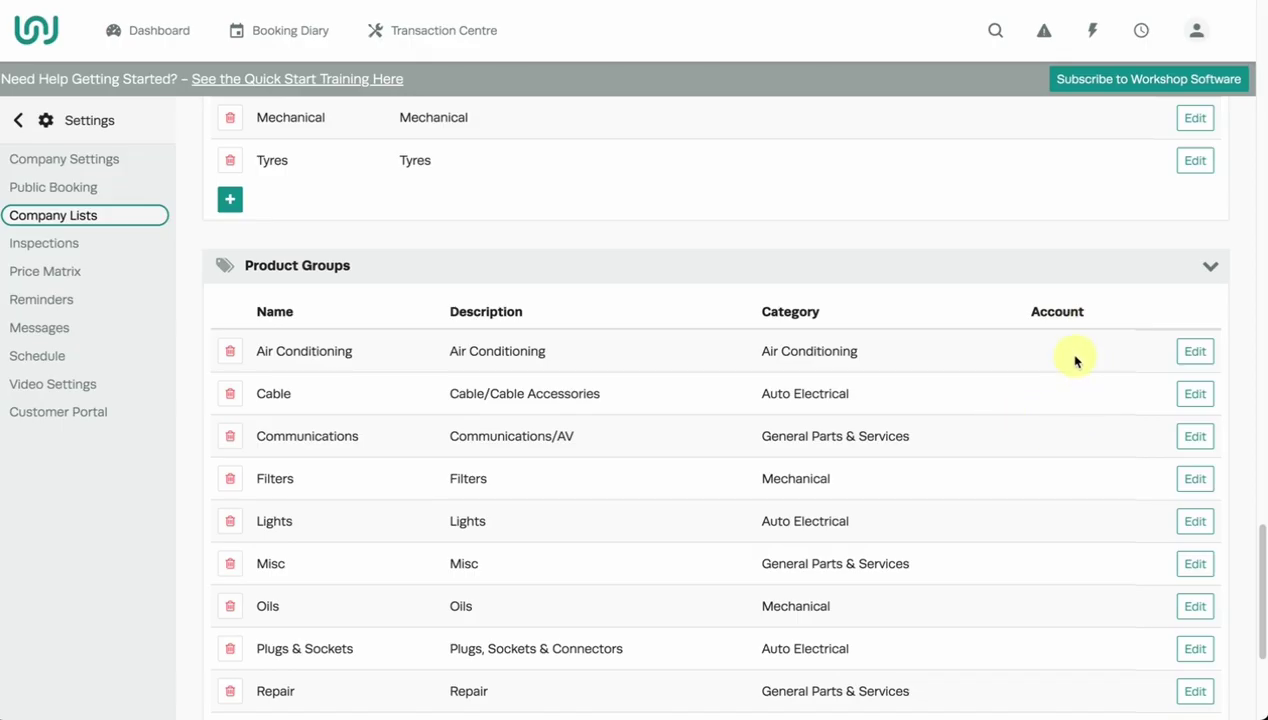
scroll(1077, 360, "down", 1)
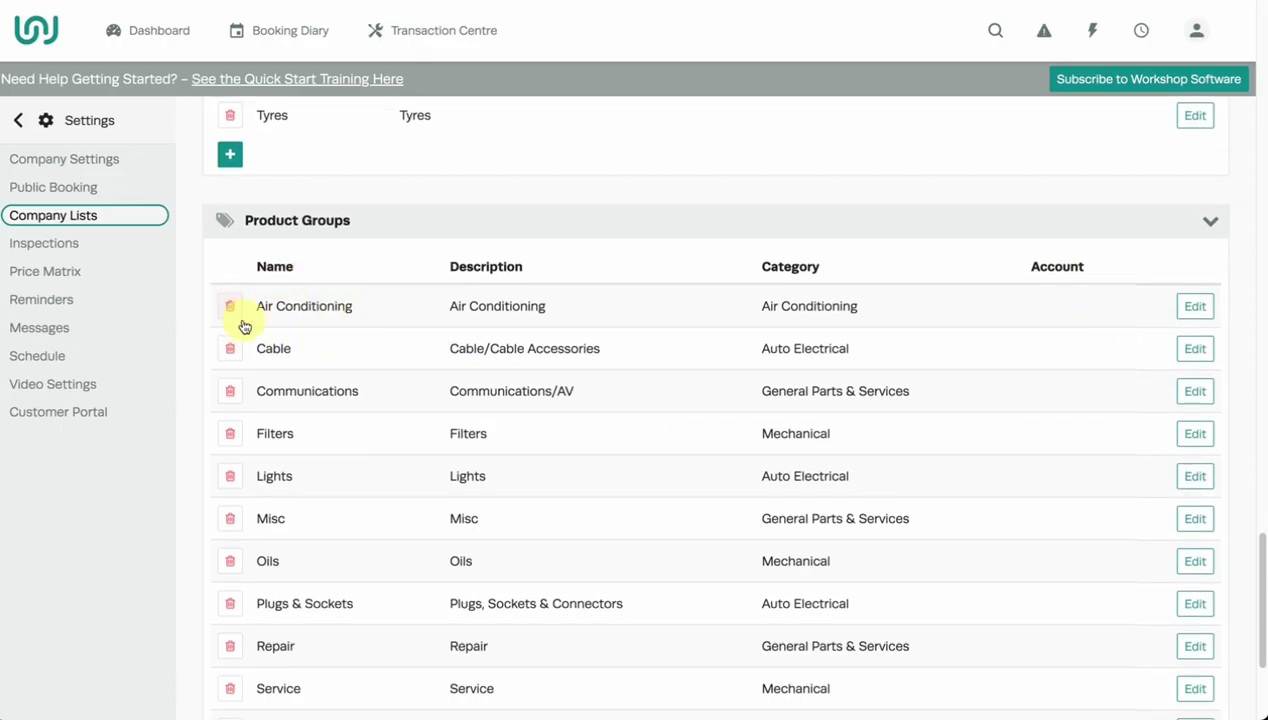
Set the Air Conditioning product group's account to 260 – Other Revenue and save the group.
left_click(1203, 307)
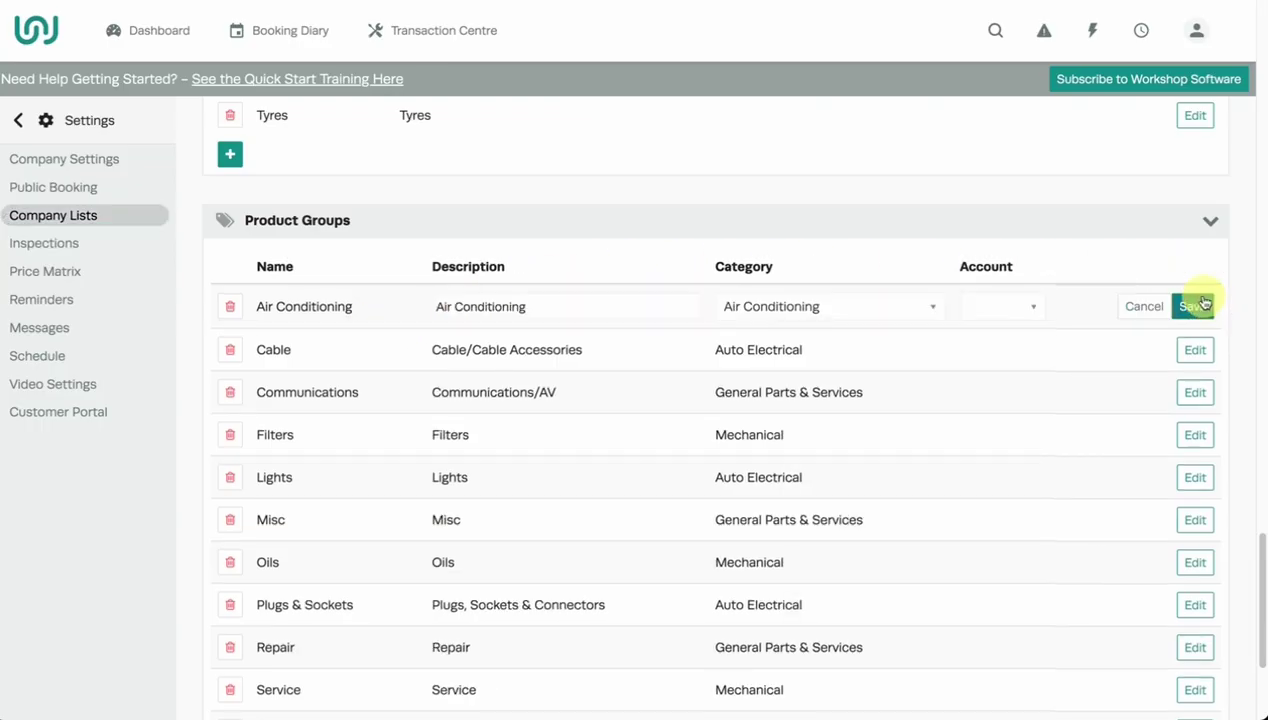
left_click(1041, 315)
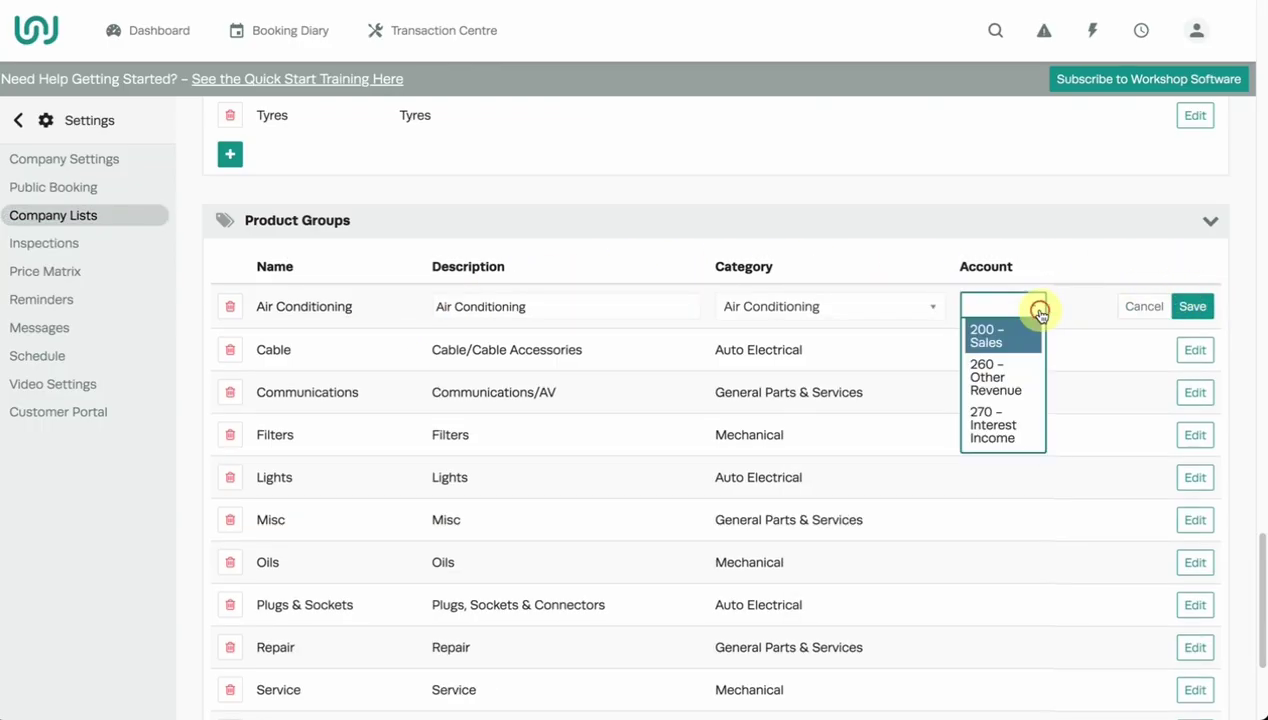
left_click(1023, 367)
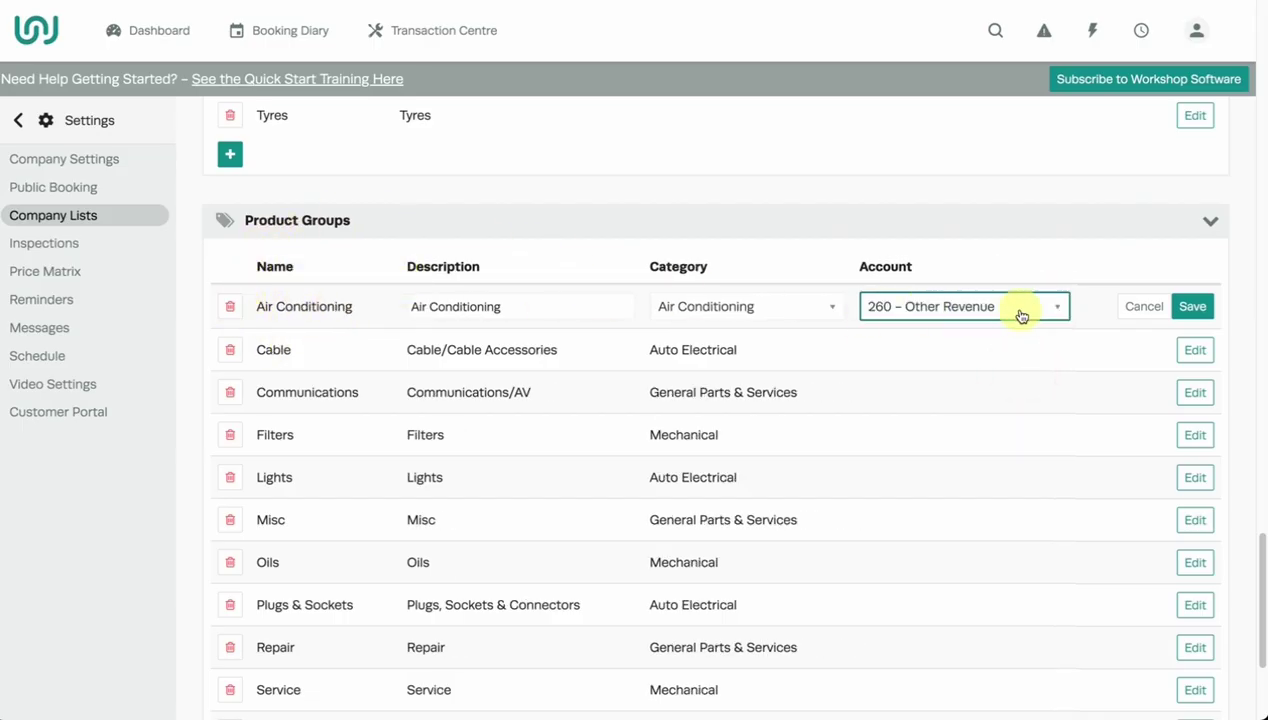
left_click(1192, 306)
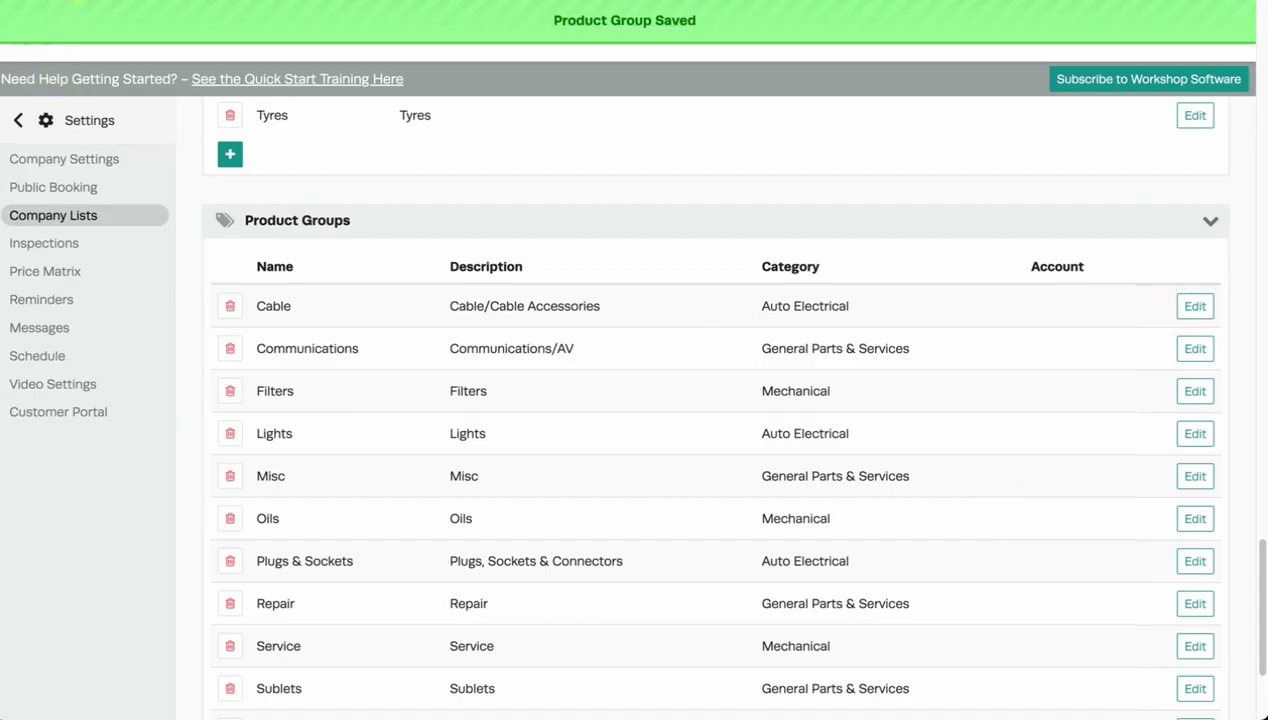
Reload the company lists and check the account assigned to the Air Conditioning product group.
left_click(78, 0)
scroll(900, 416, "down", 20)
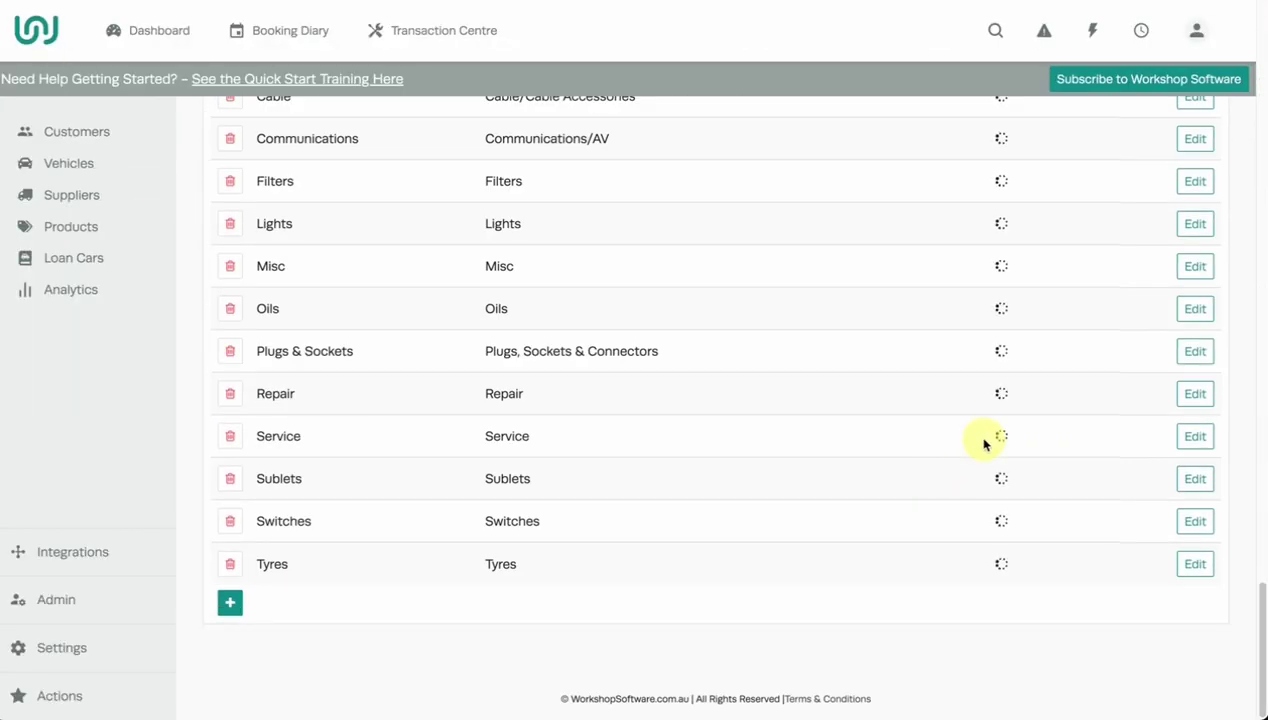
scroll(985, 440, "up", 4)
scroll(1000, 433, "down", 2)
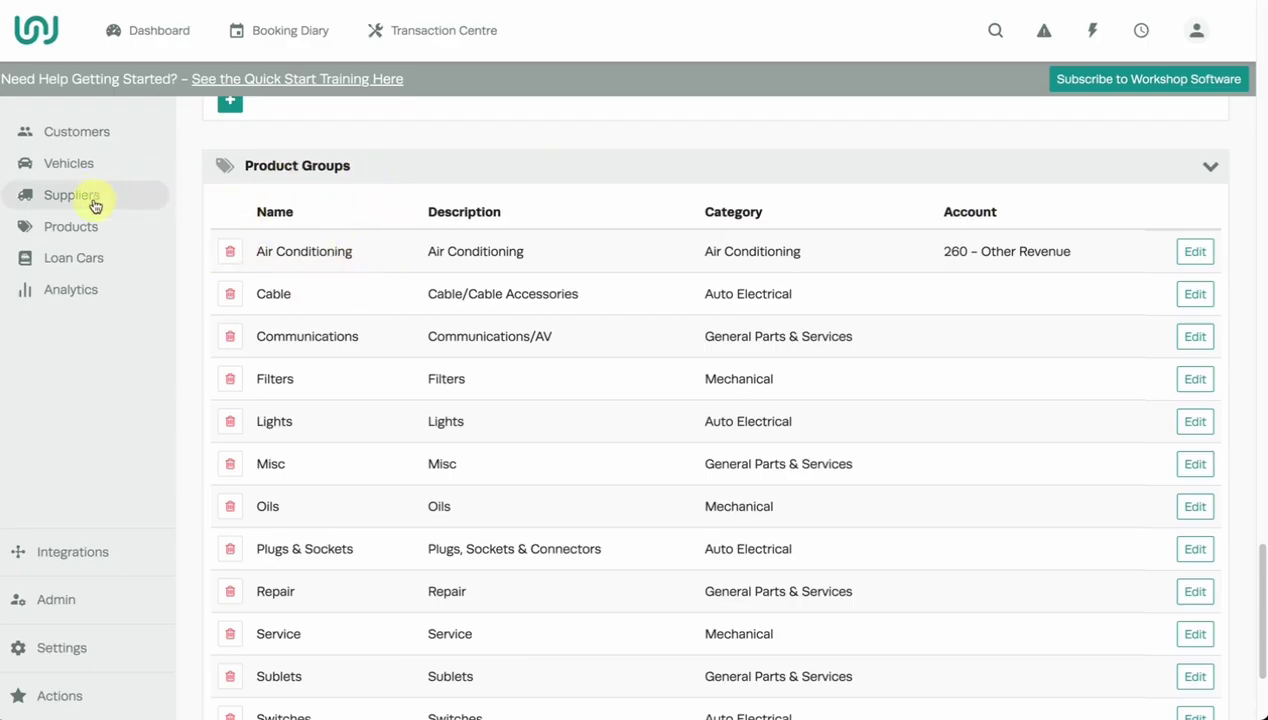
Open the CONS Consumables record from the product list.
left_click(93, 228)
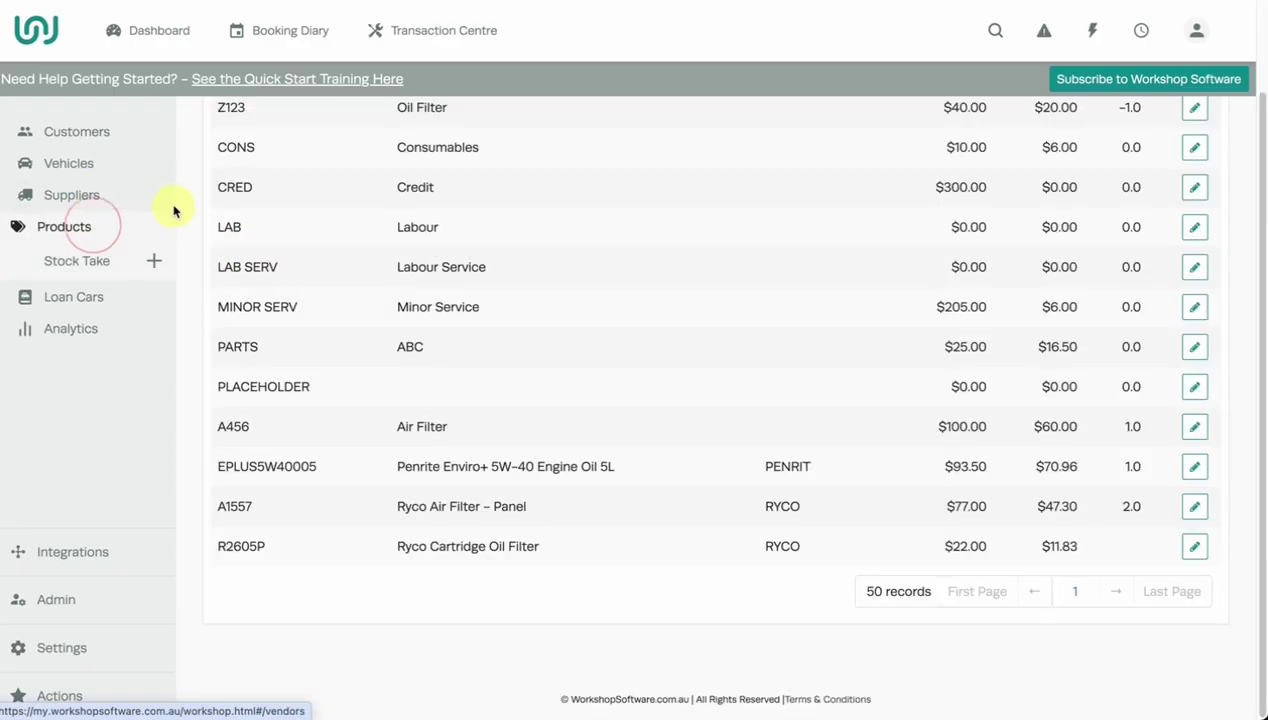
scroll(390, 212, "up", 1)
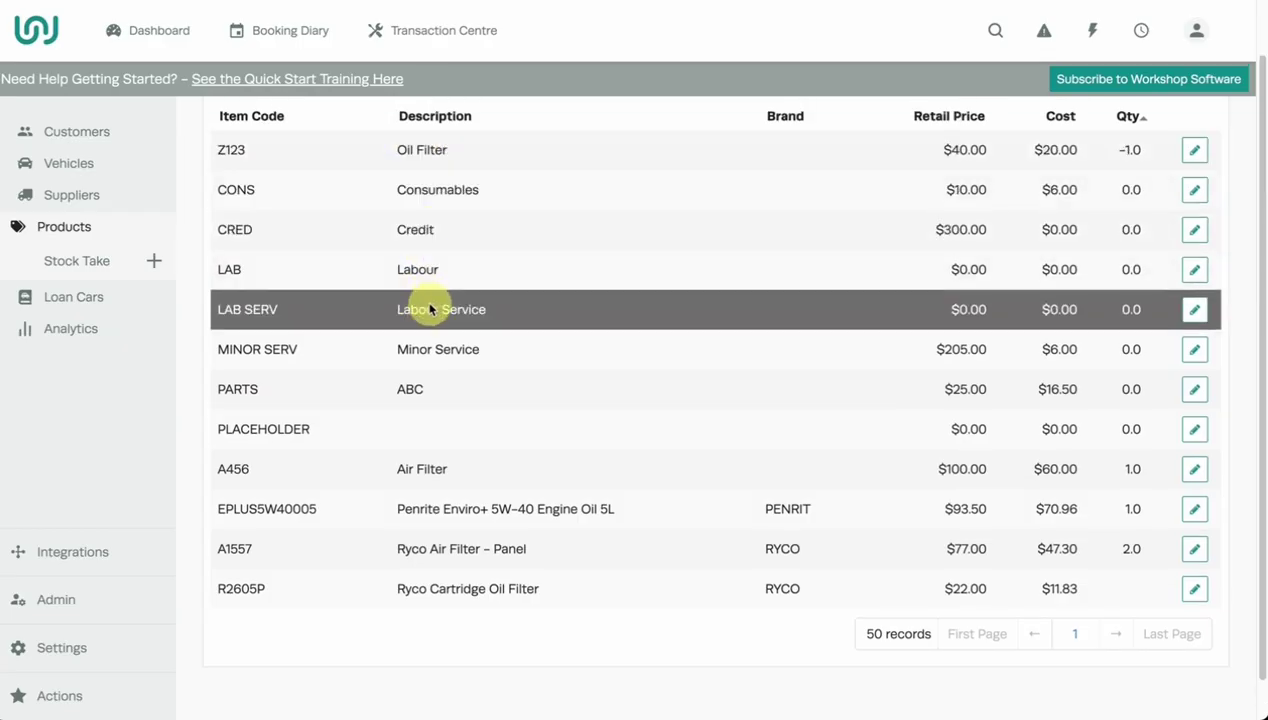
left_click(454, 188)
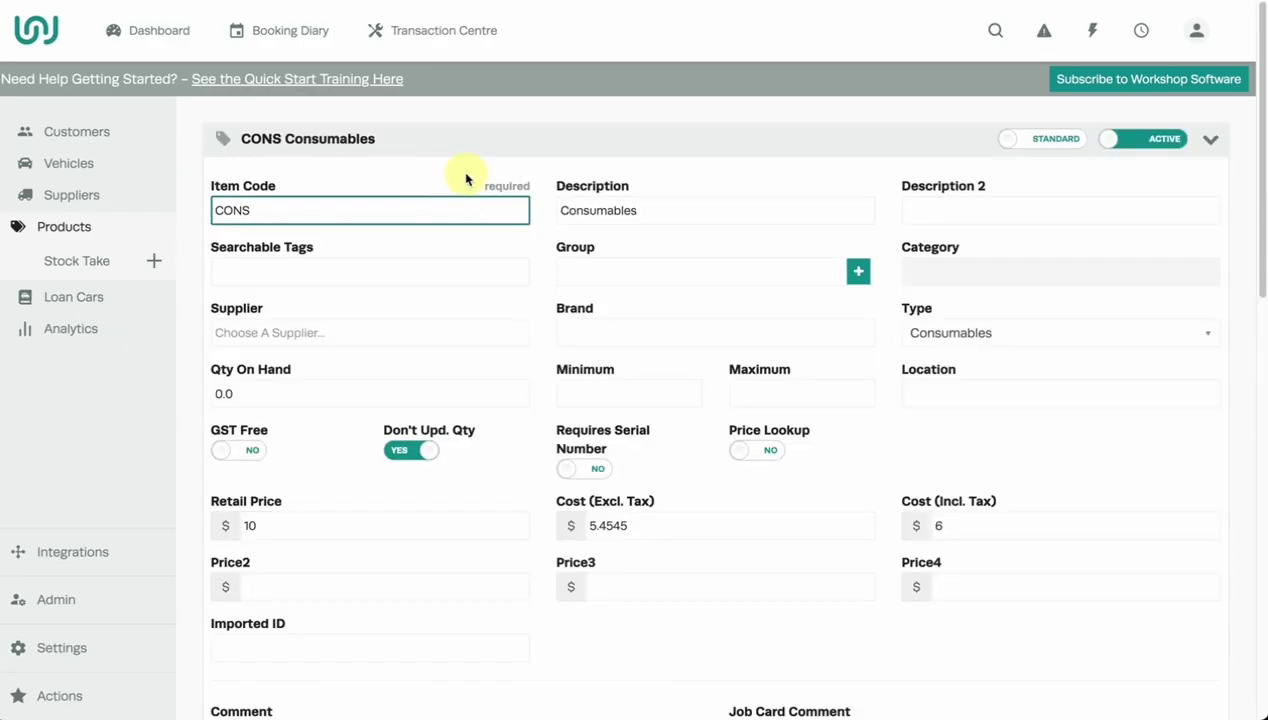
Set the Consumables product's group to Air Conditioning, and replace it with Cable/Cable Accessories.
left_click(607, 283)
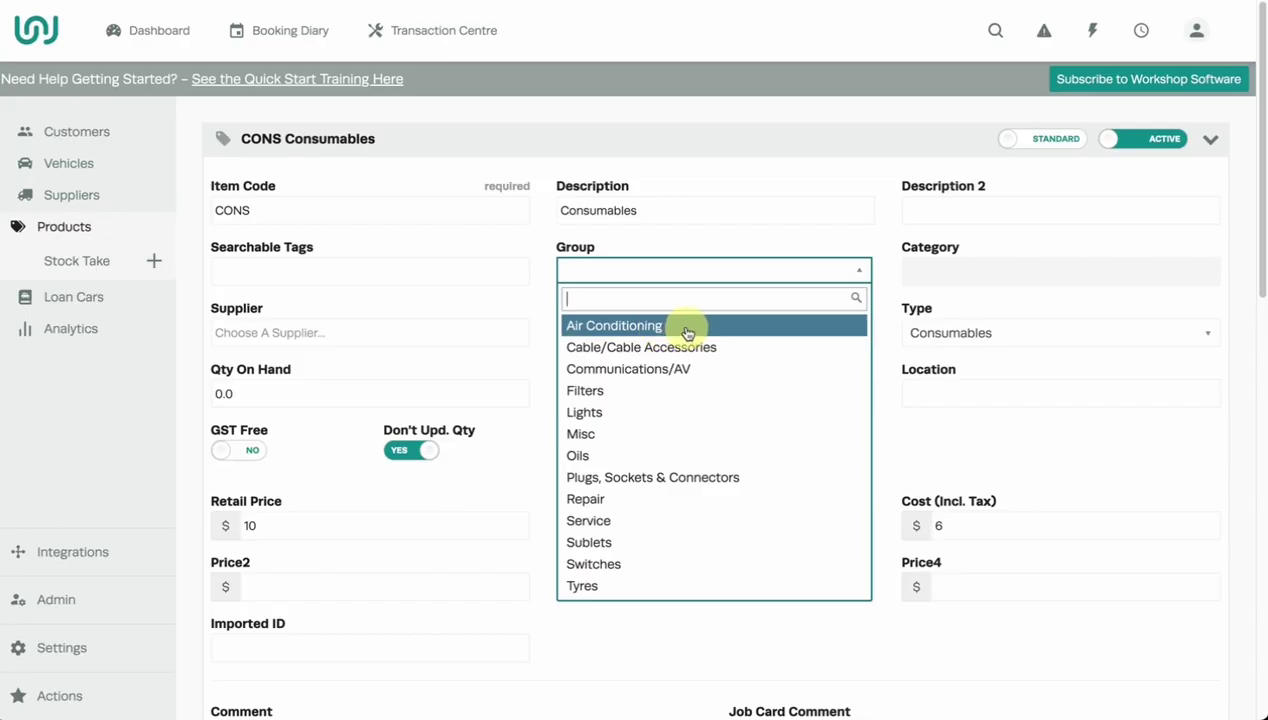
left_click(882, 291)
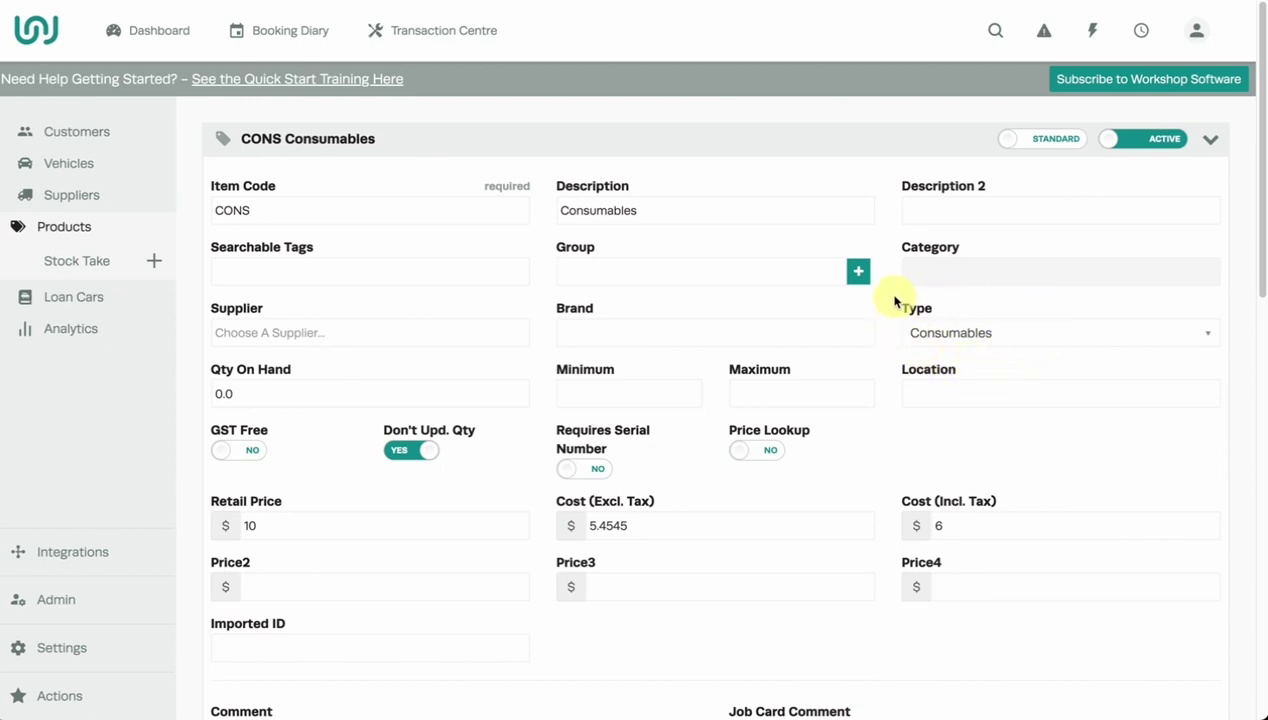
left_click(772, 266)
left_click(713, 322)
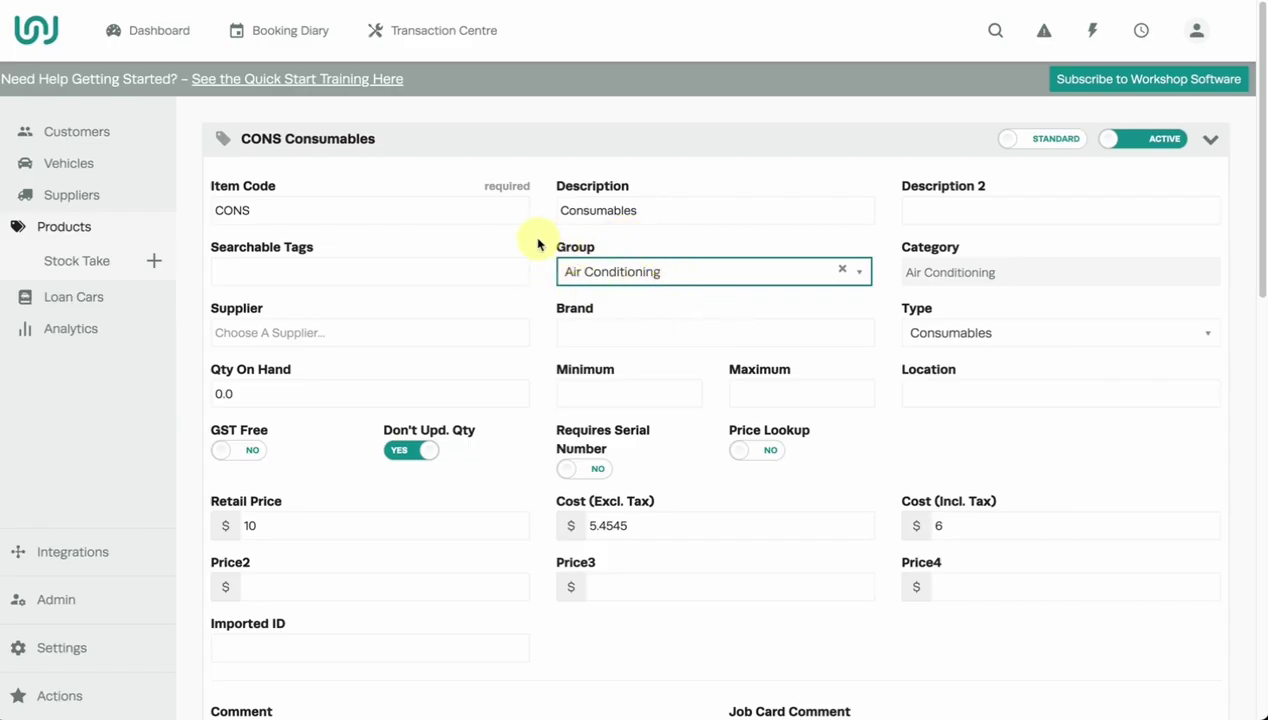
left_click(584, 272)
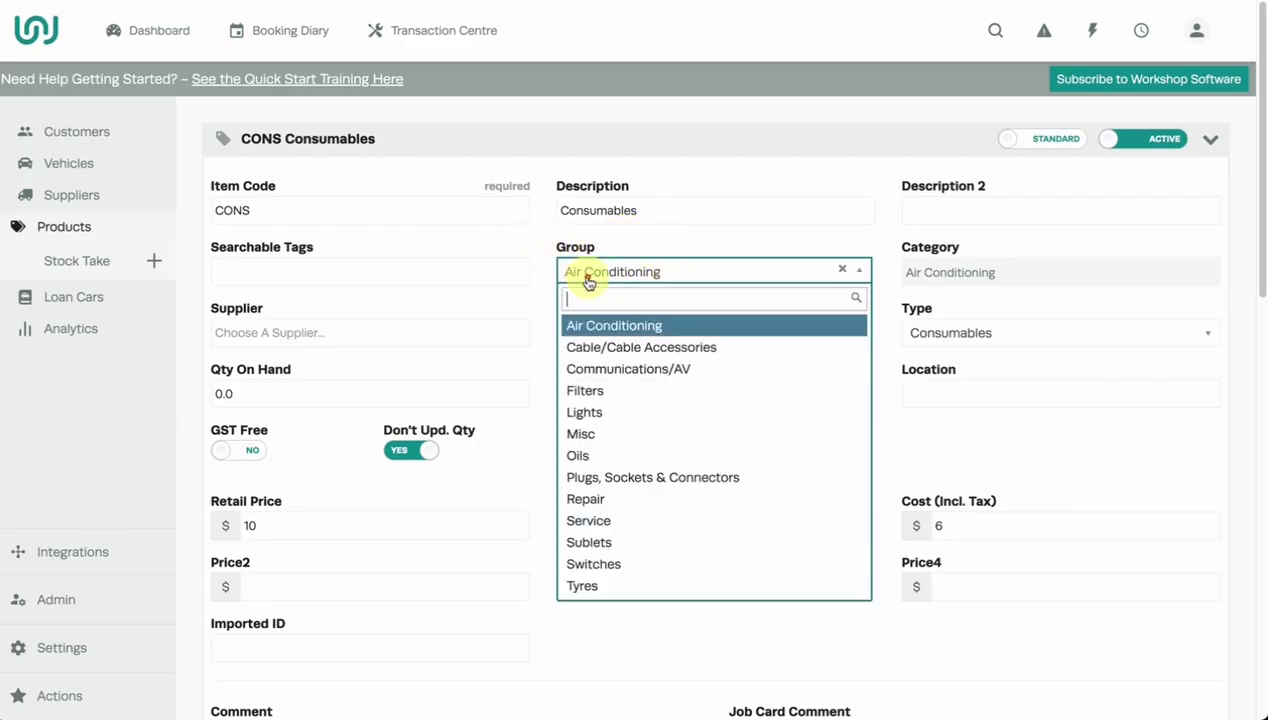
left_click(606, 348)
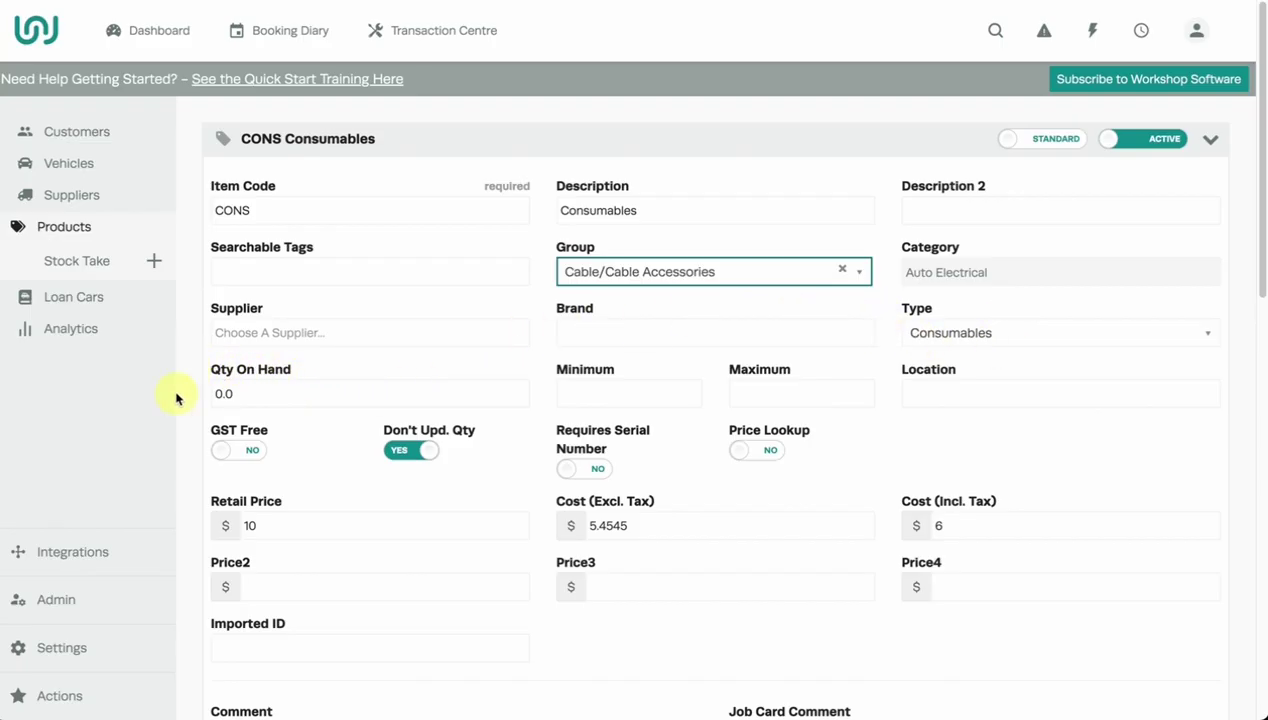
Return to Product Groups in the company lists, discarding the unsaved changes to the Consumables product.
left_click(141, 662)
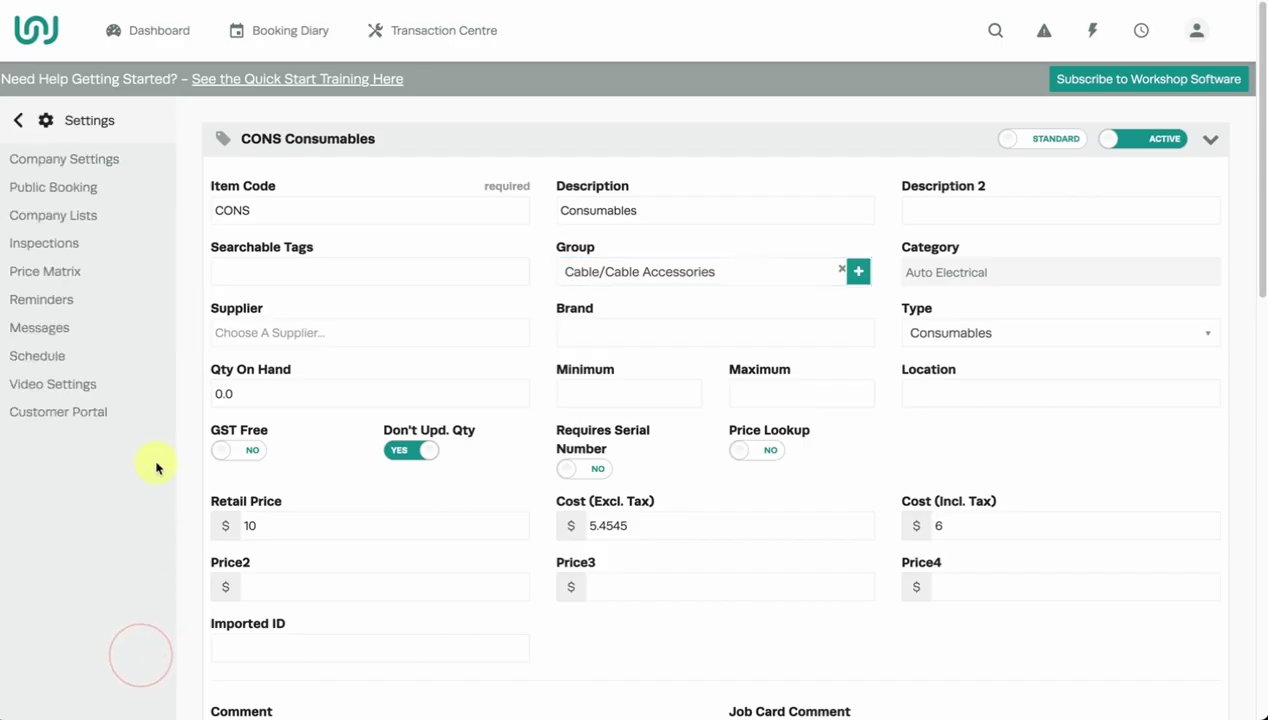
left_click(137, 226)
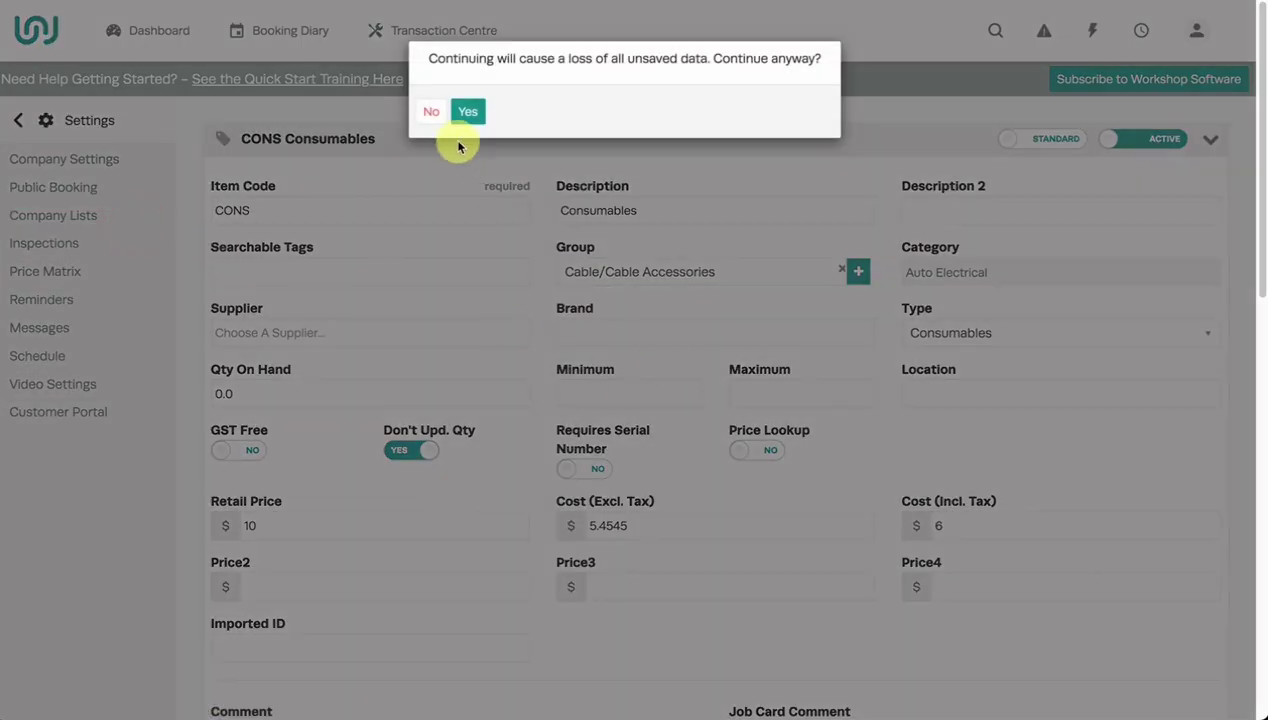
left_click(476, 117)
scroll(840, 380, "down", 20)
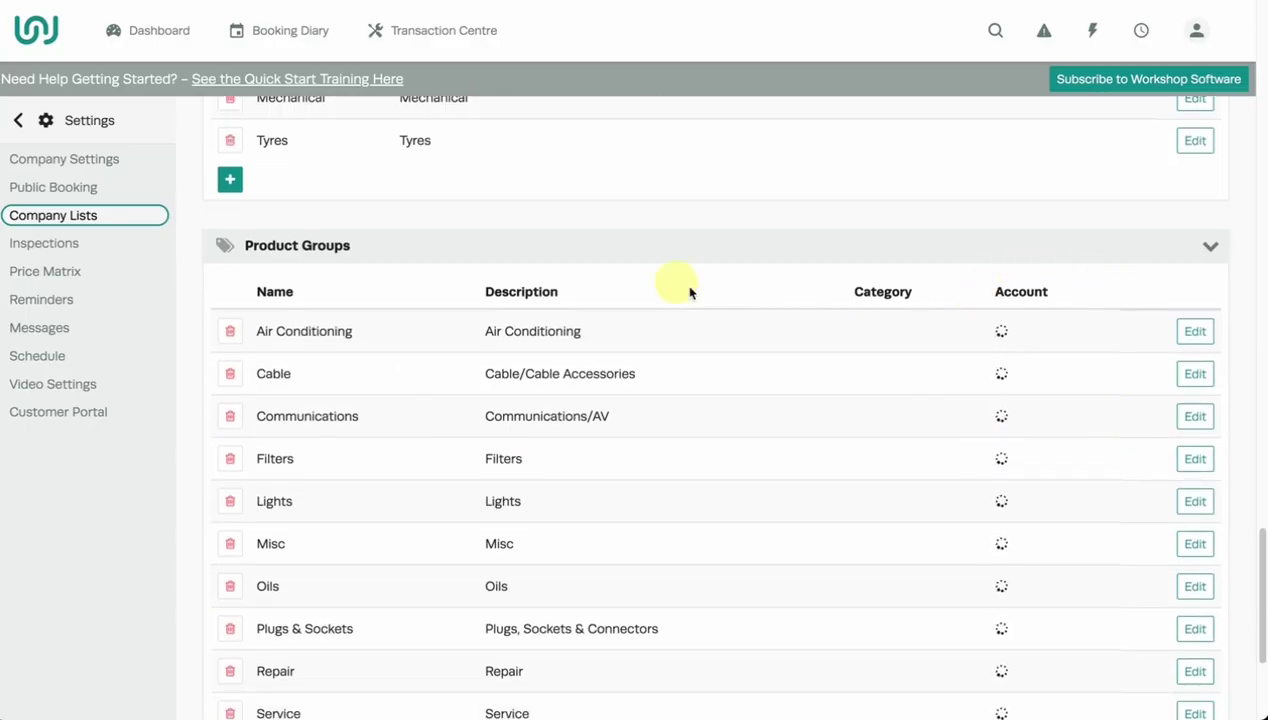
Enable Use Product Types For Purchase Account in the Xero accounting integration settings and save the settings.
left_click(16, 122)
left_click(78, 550)
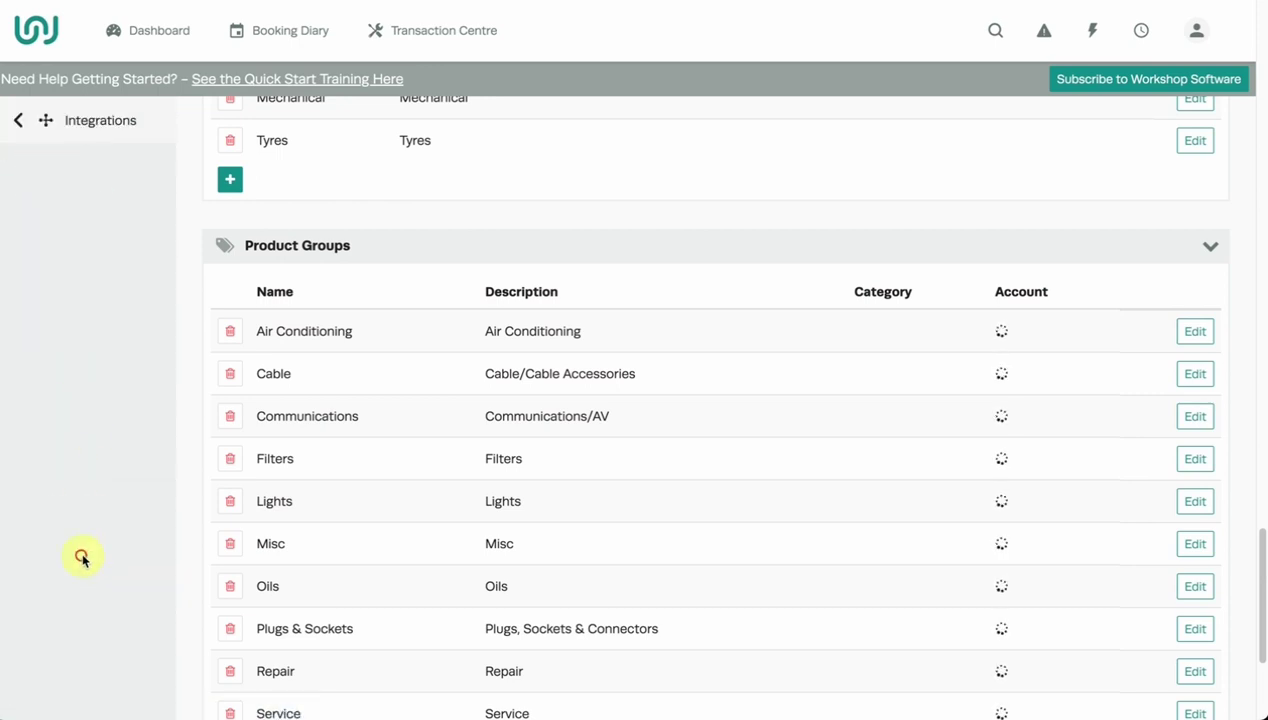
left_click(119, 190)
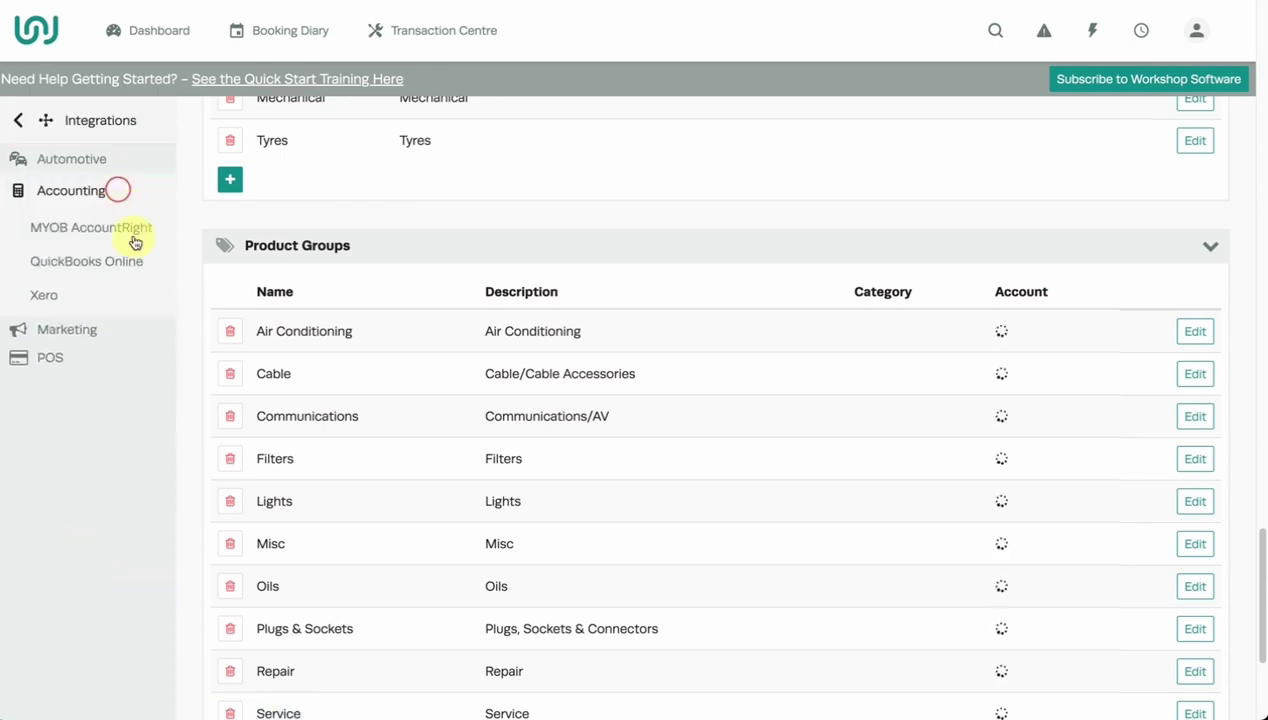
left_click(114, 290)
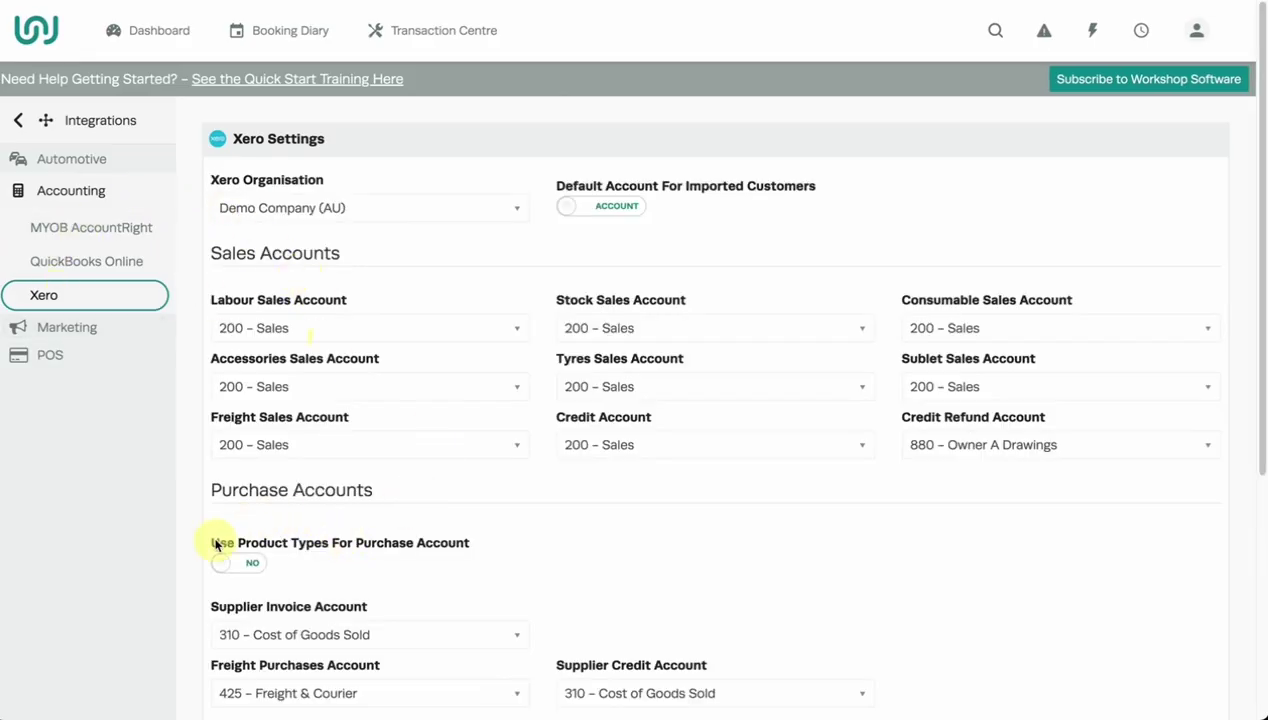
left_click(249, 563)
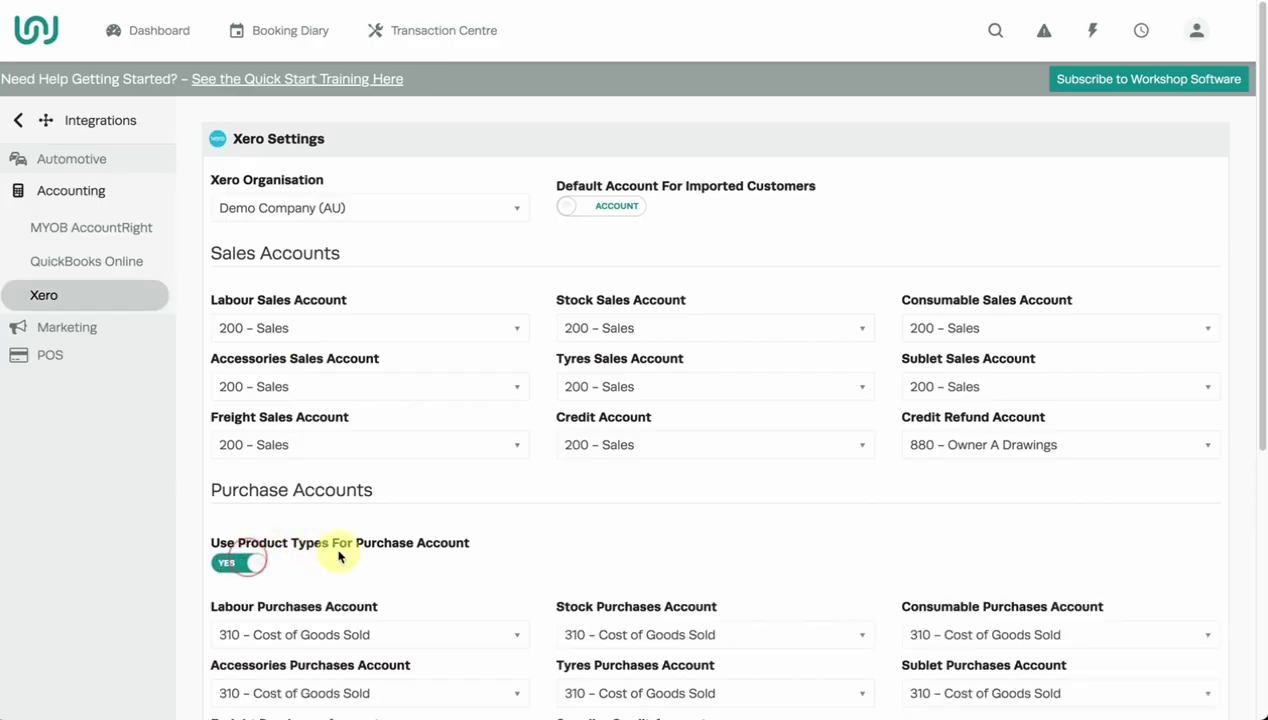
scroll(453, 523, "down", 5)
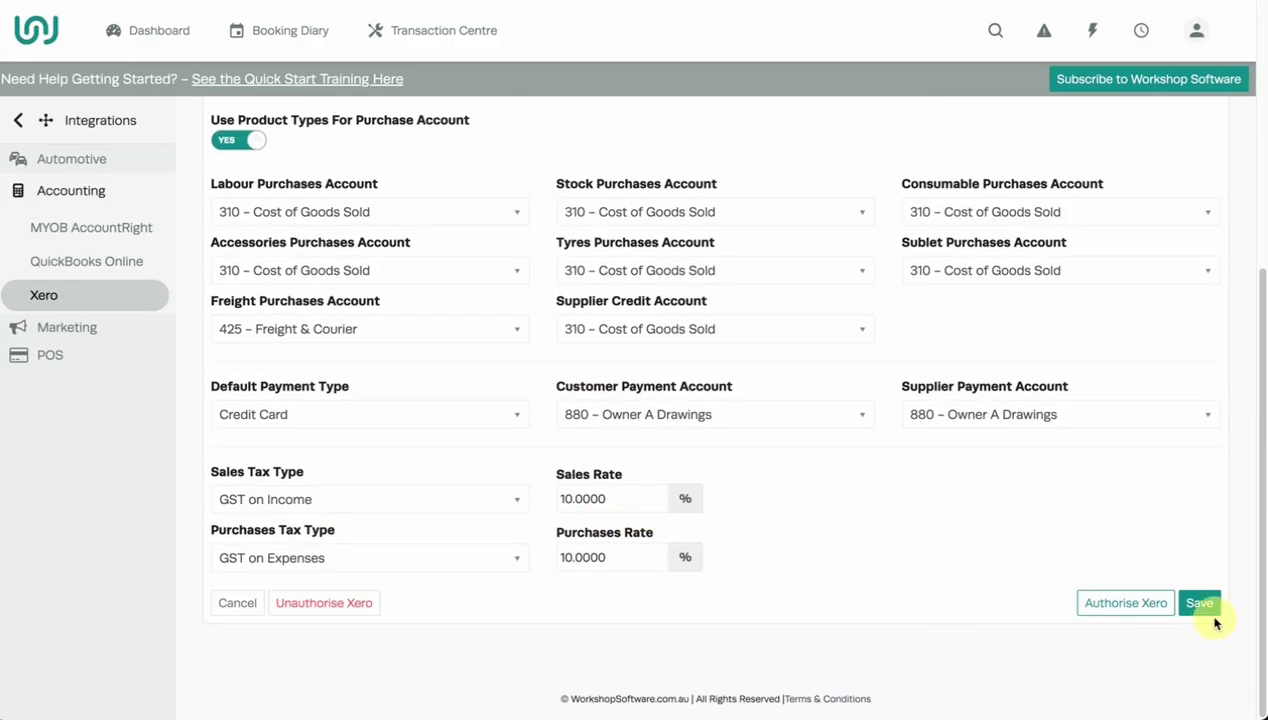
left_click(1210, 606)
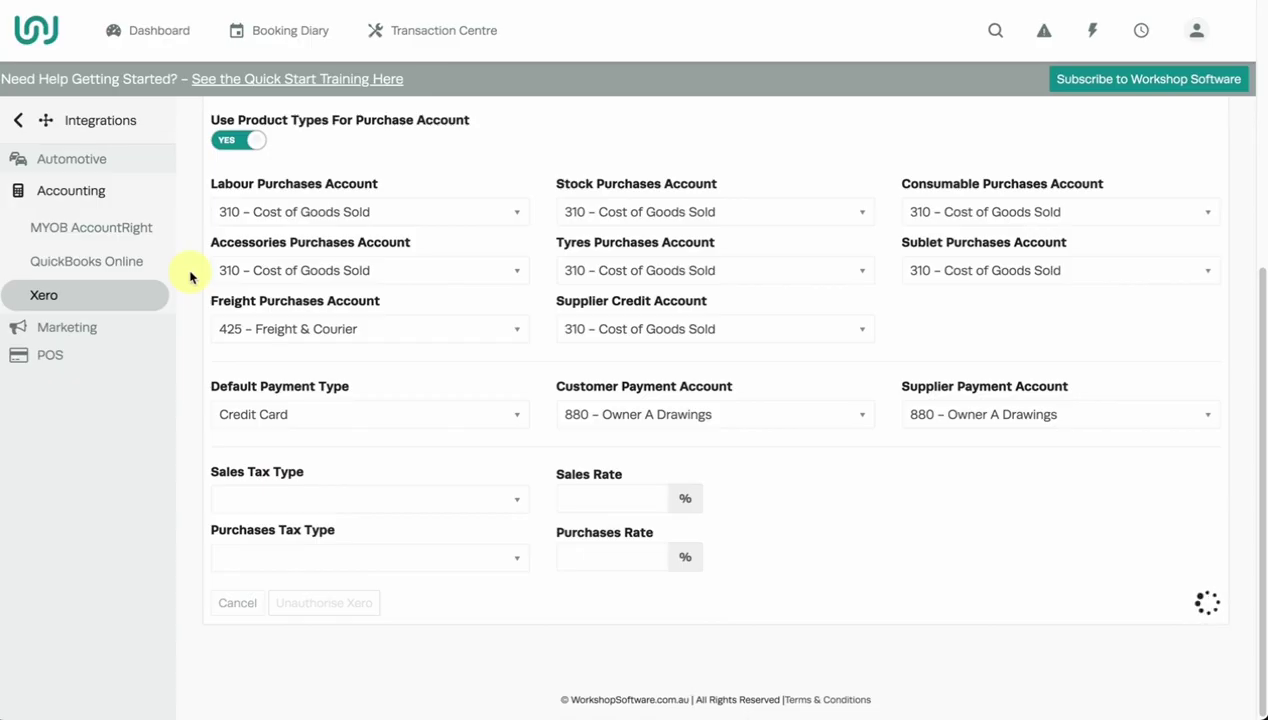
Return to Product Groups in the company lists, check the Purchase Account column, and dismiss the error banner.
left_click(19, 122)
left_click(76, 636)
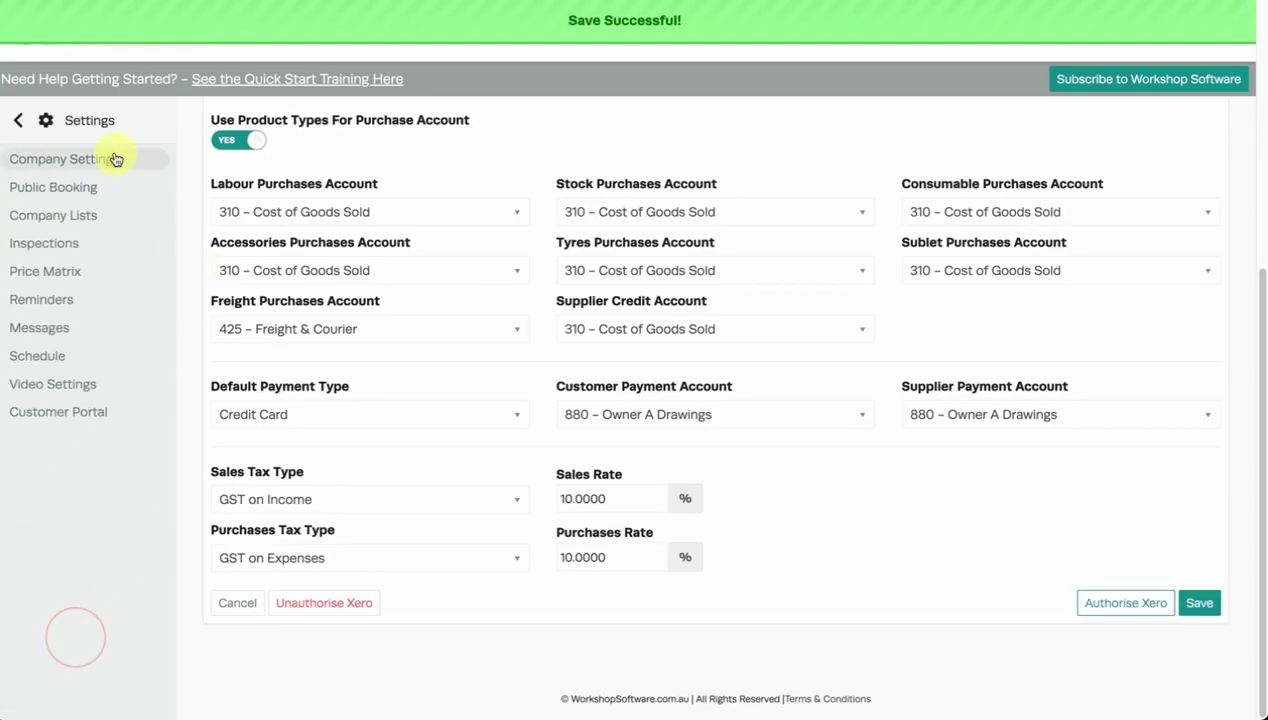
left_click(88, 214)
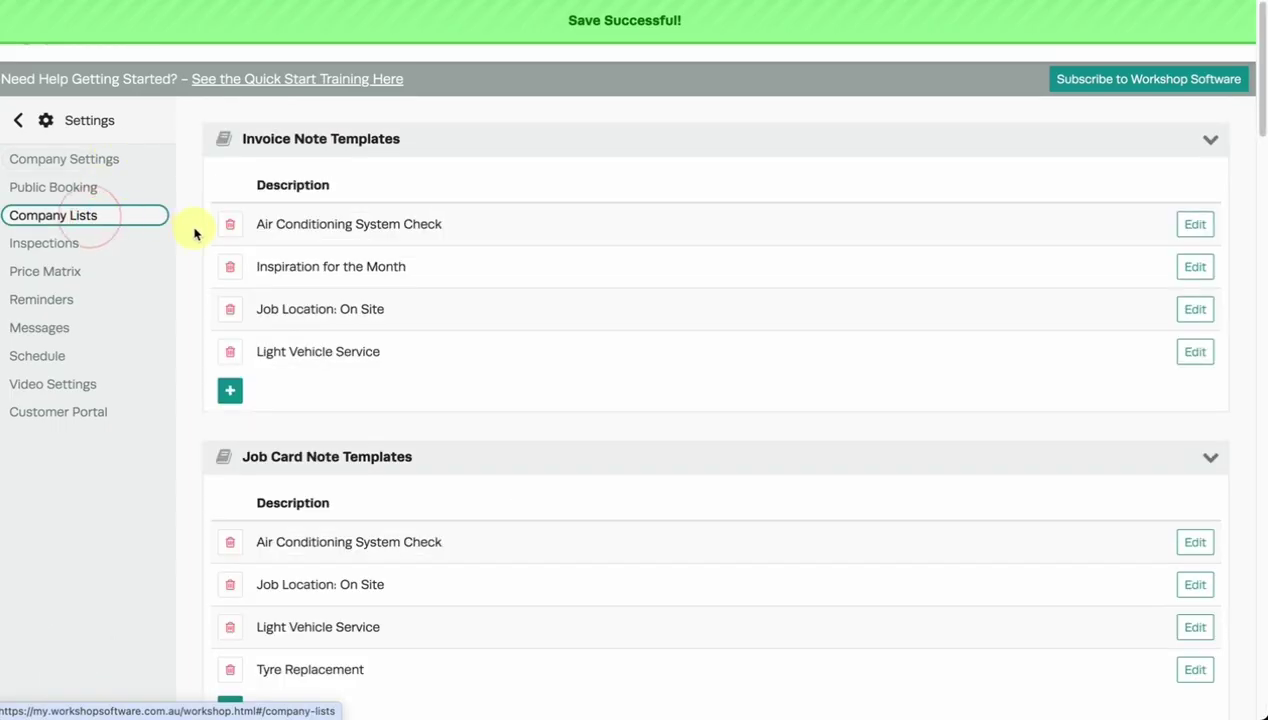
scroll(340, 300, "down", 15)
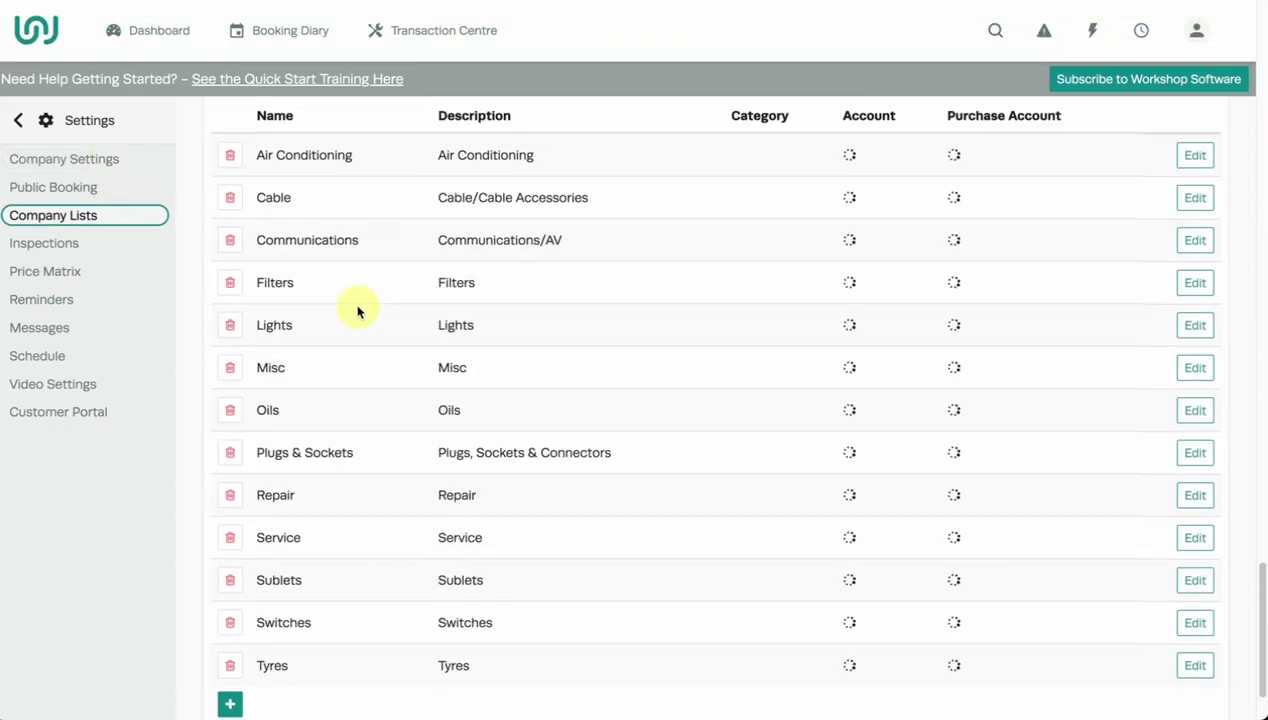
scroll(450, 310, "up", 1)
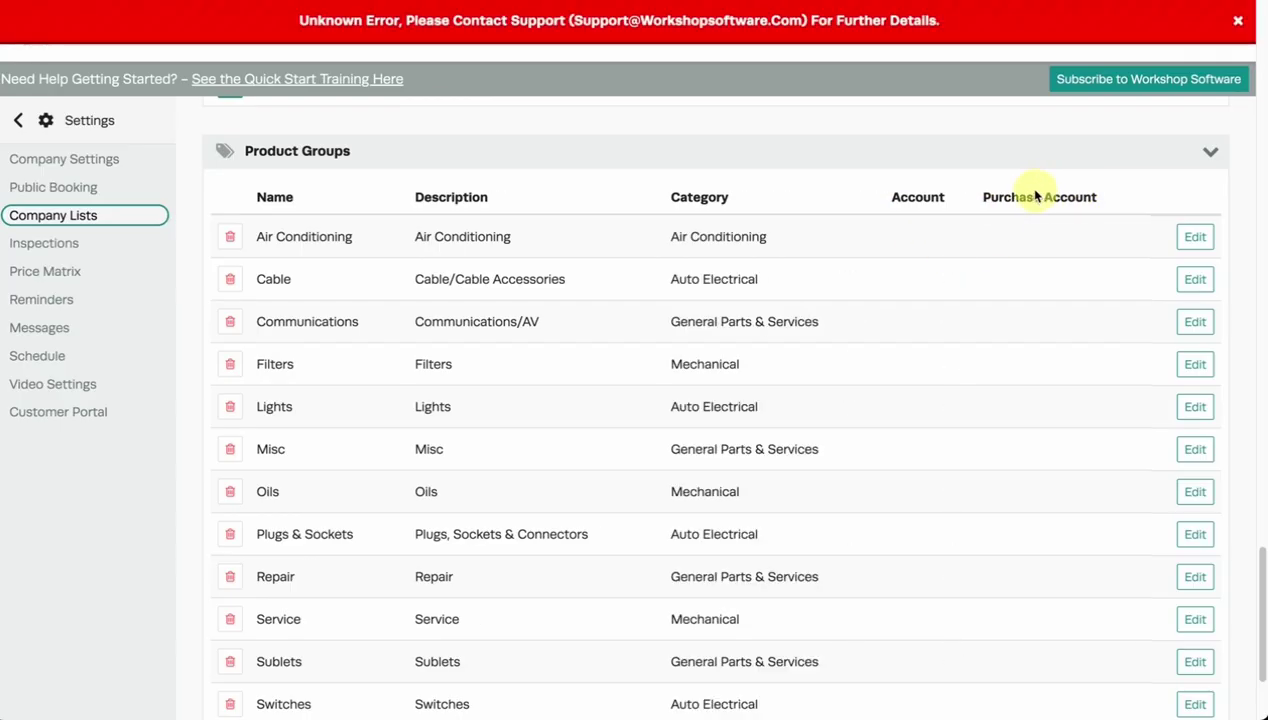
left_click(1236, 21)
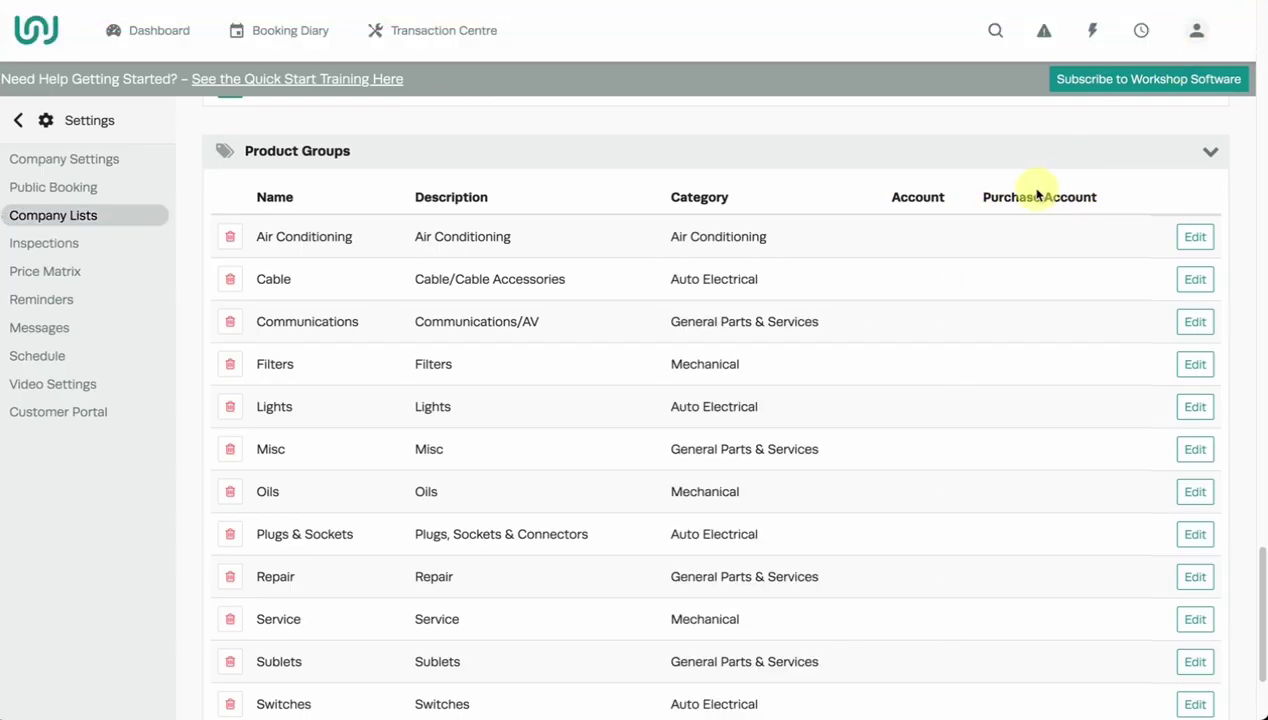
Open the Air Conditioning product group for editing and check its purchase account choices.
left_click(1194, 240)
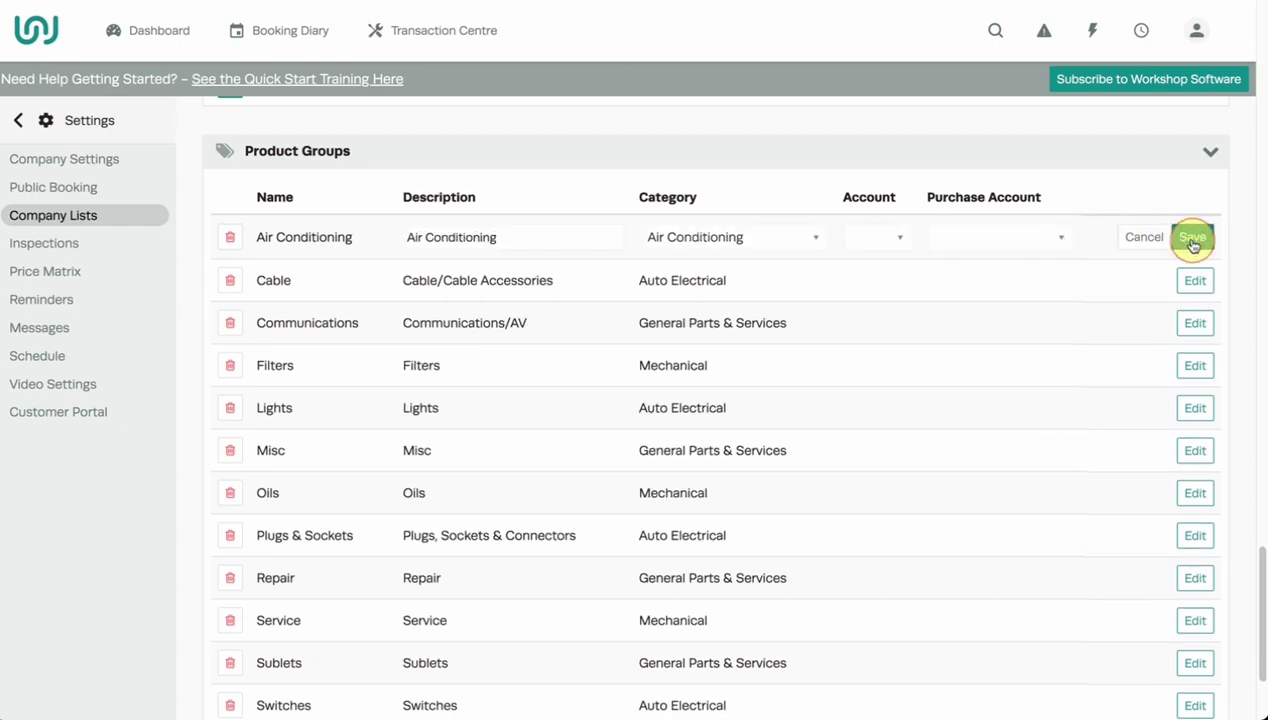
left_click(1050, 236)
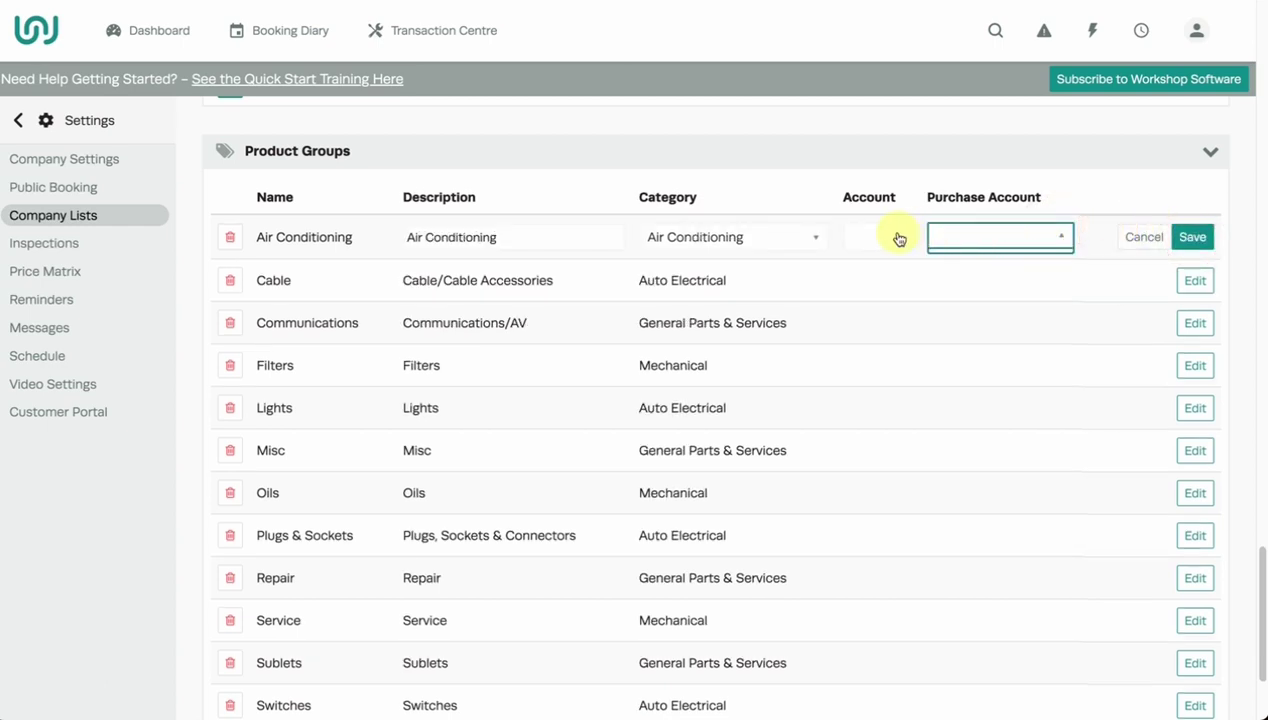
left_click(993, 236)
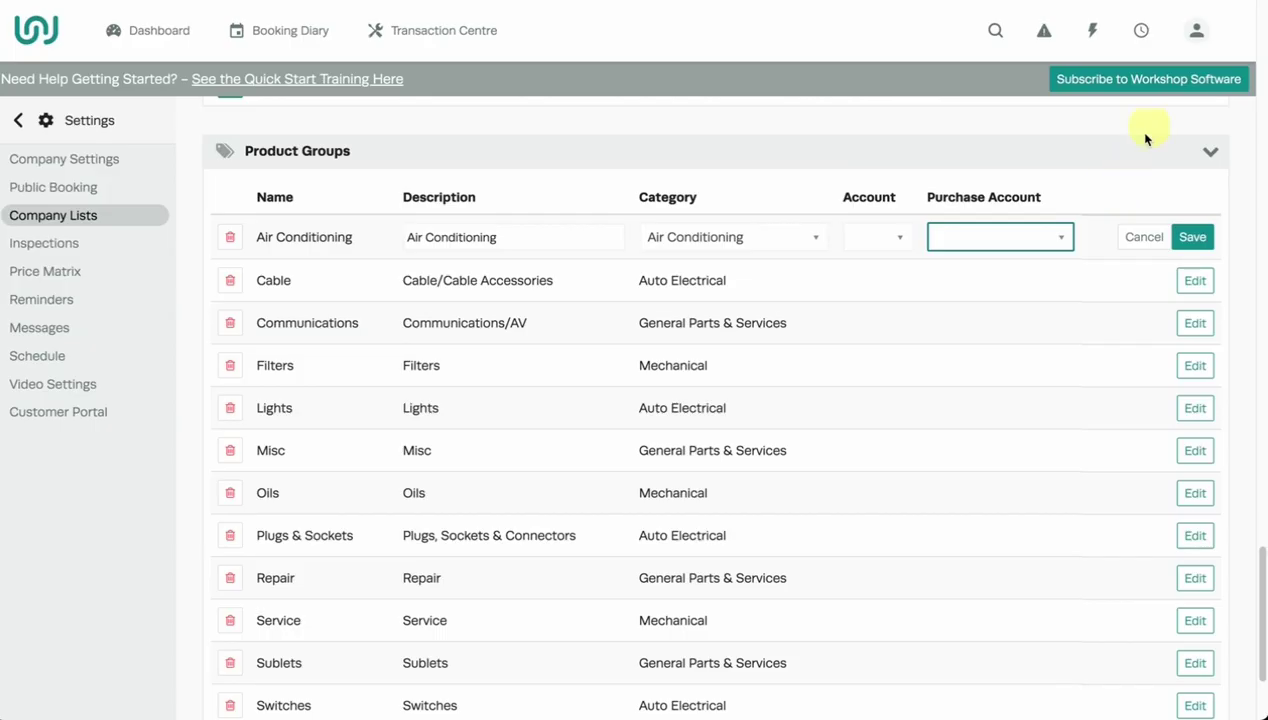
Open the Help Resources window to find the available guides and help videos.
left_click(1197, 30)
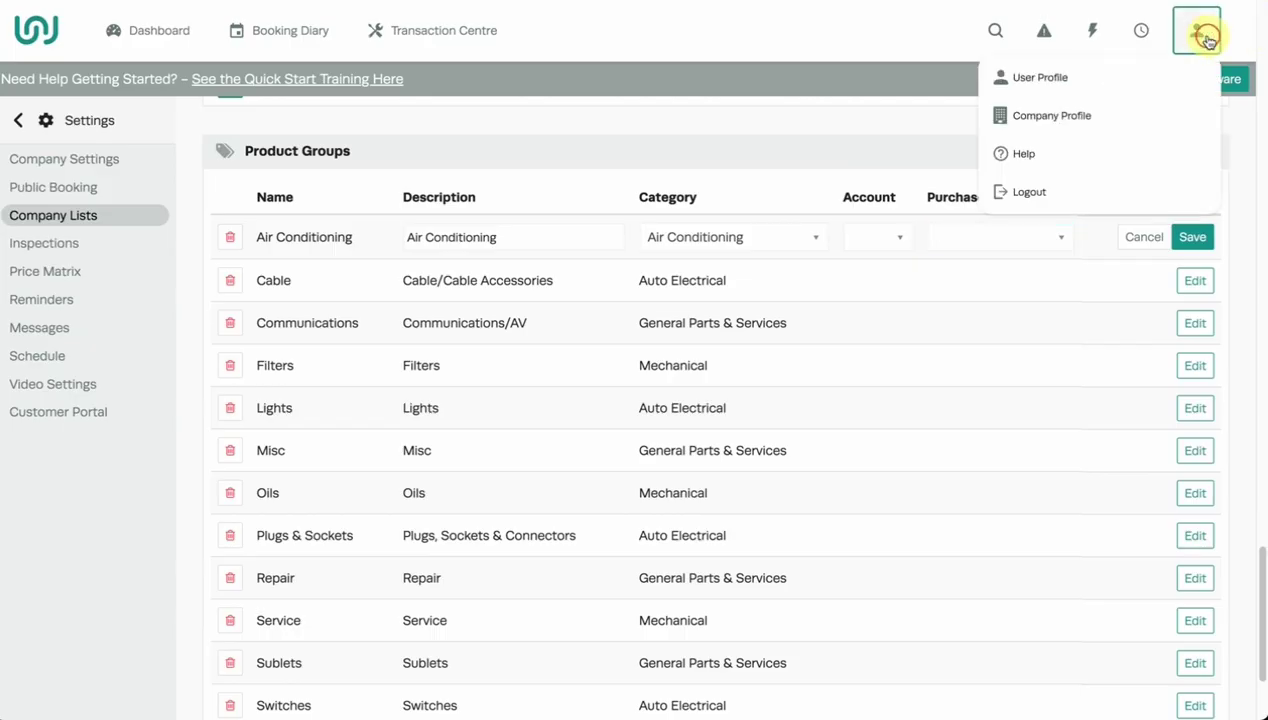
left_click(1050, 160)
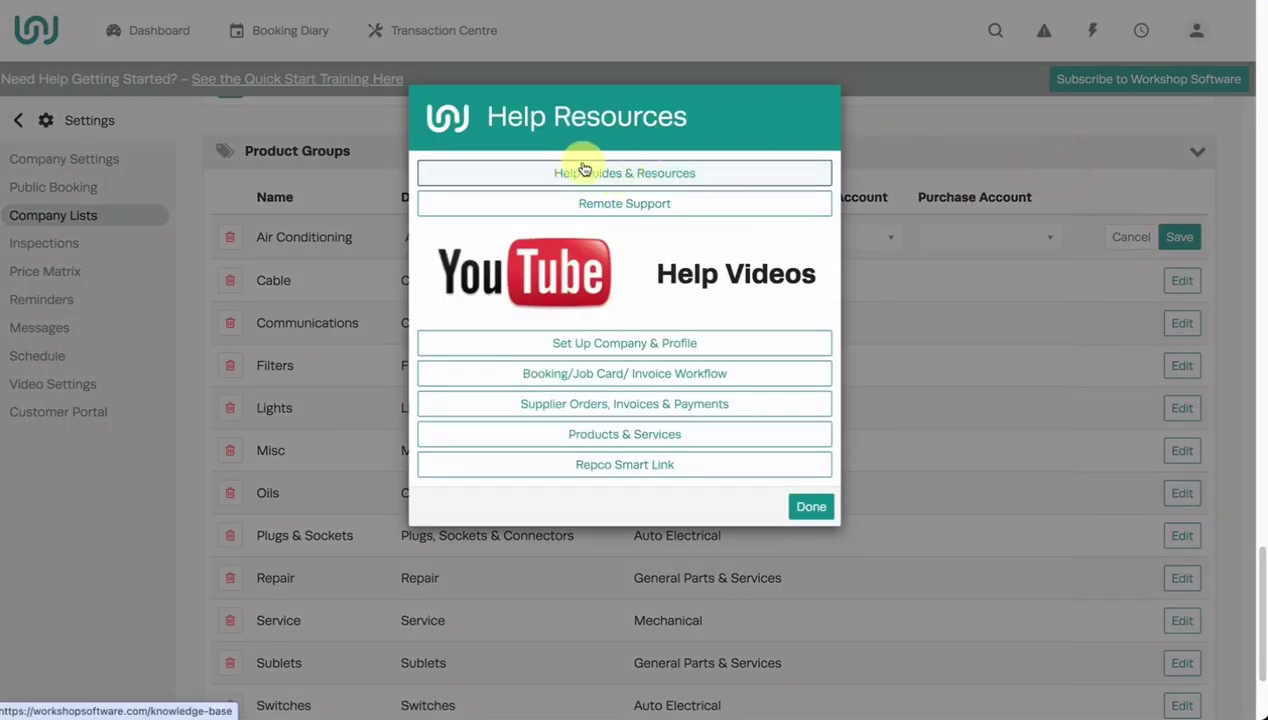